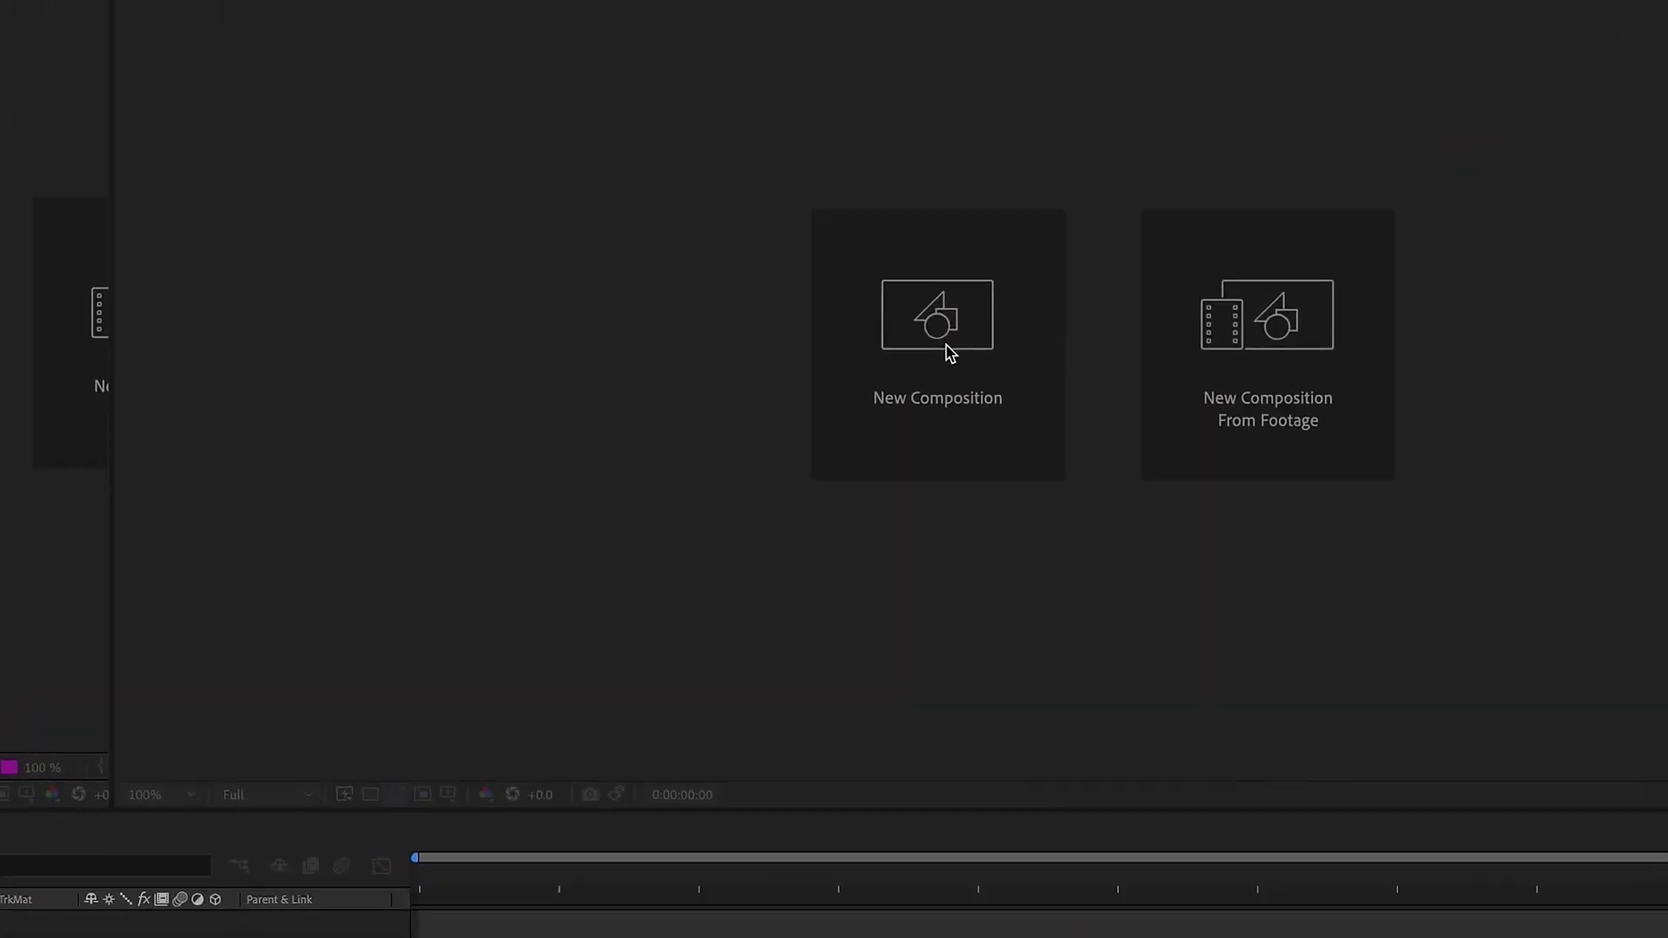
# From the start screen, begin a new composition to bring up Composition Settings.
pyautogui.click(950, 352)
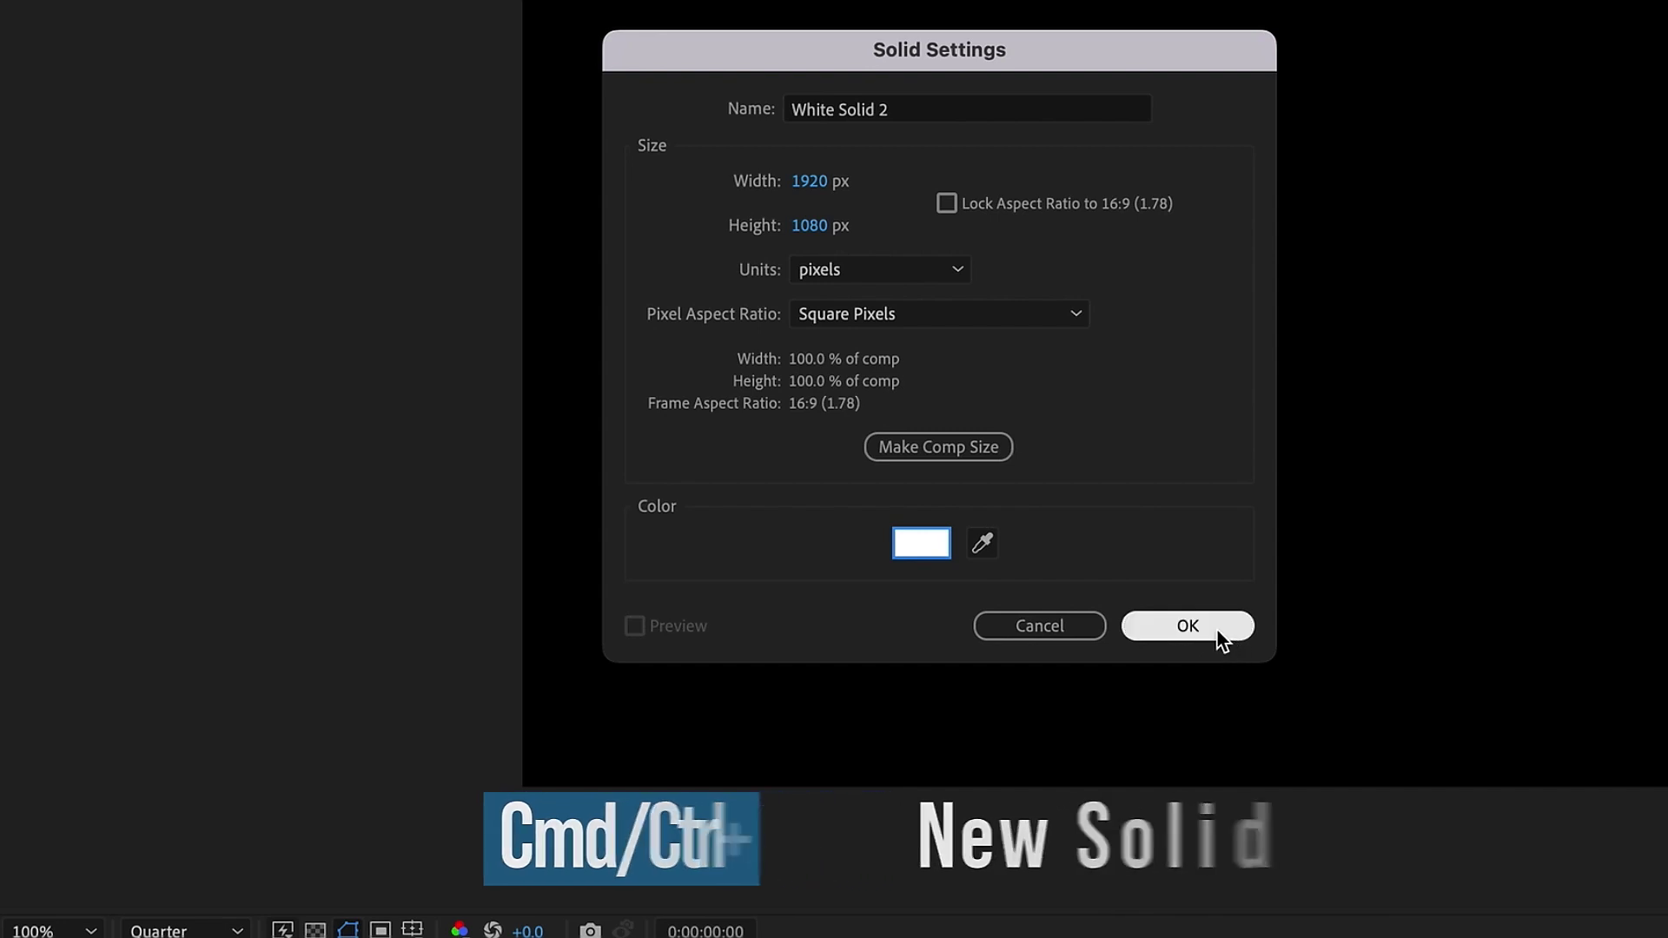
# Confirm the white solid and add the pine forest aerial footage to the Cool Tricks comp.
pyautogui.click(1195, 630)
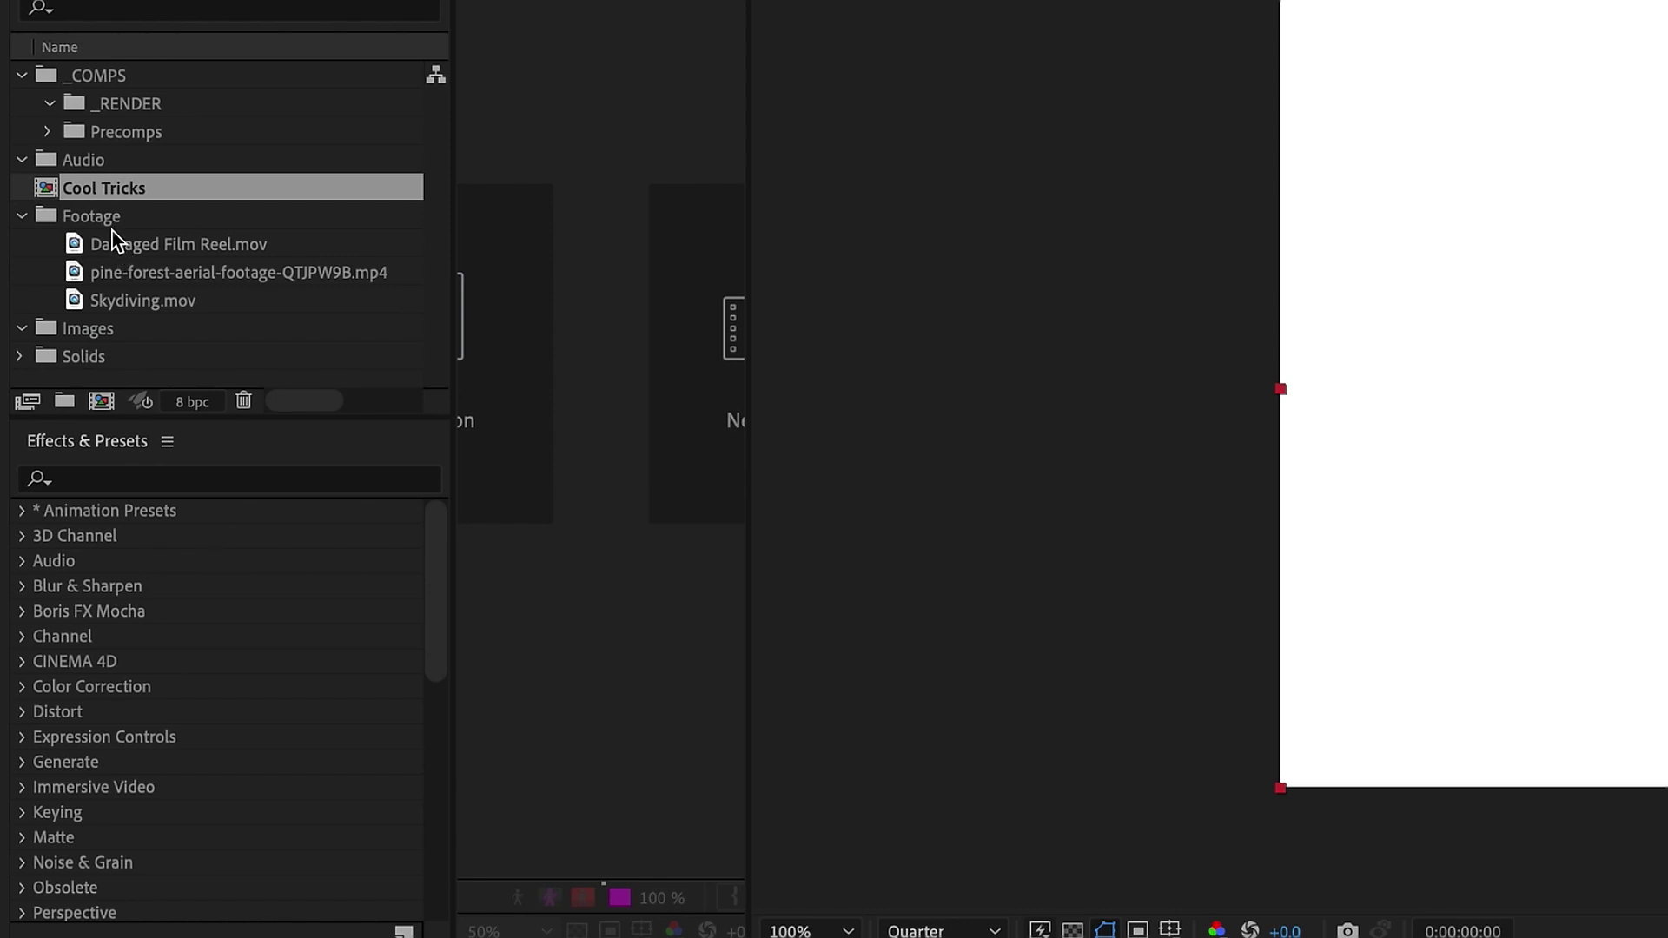
pyautogui.click(148, 273)
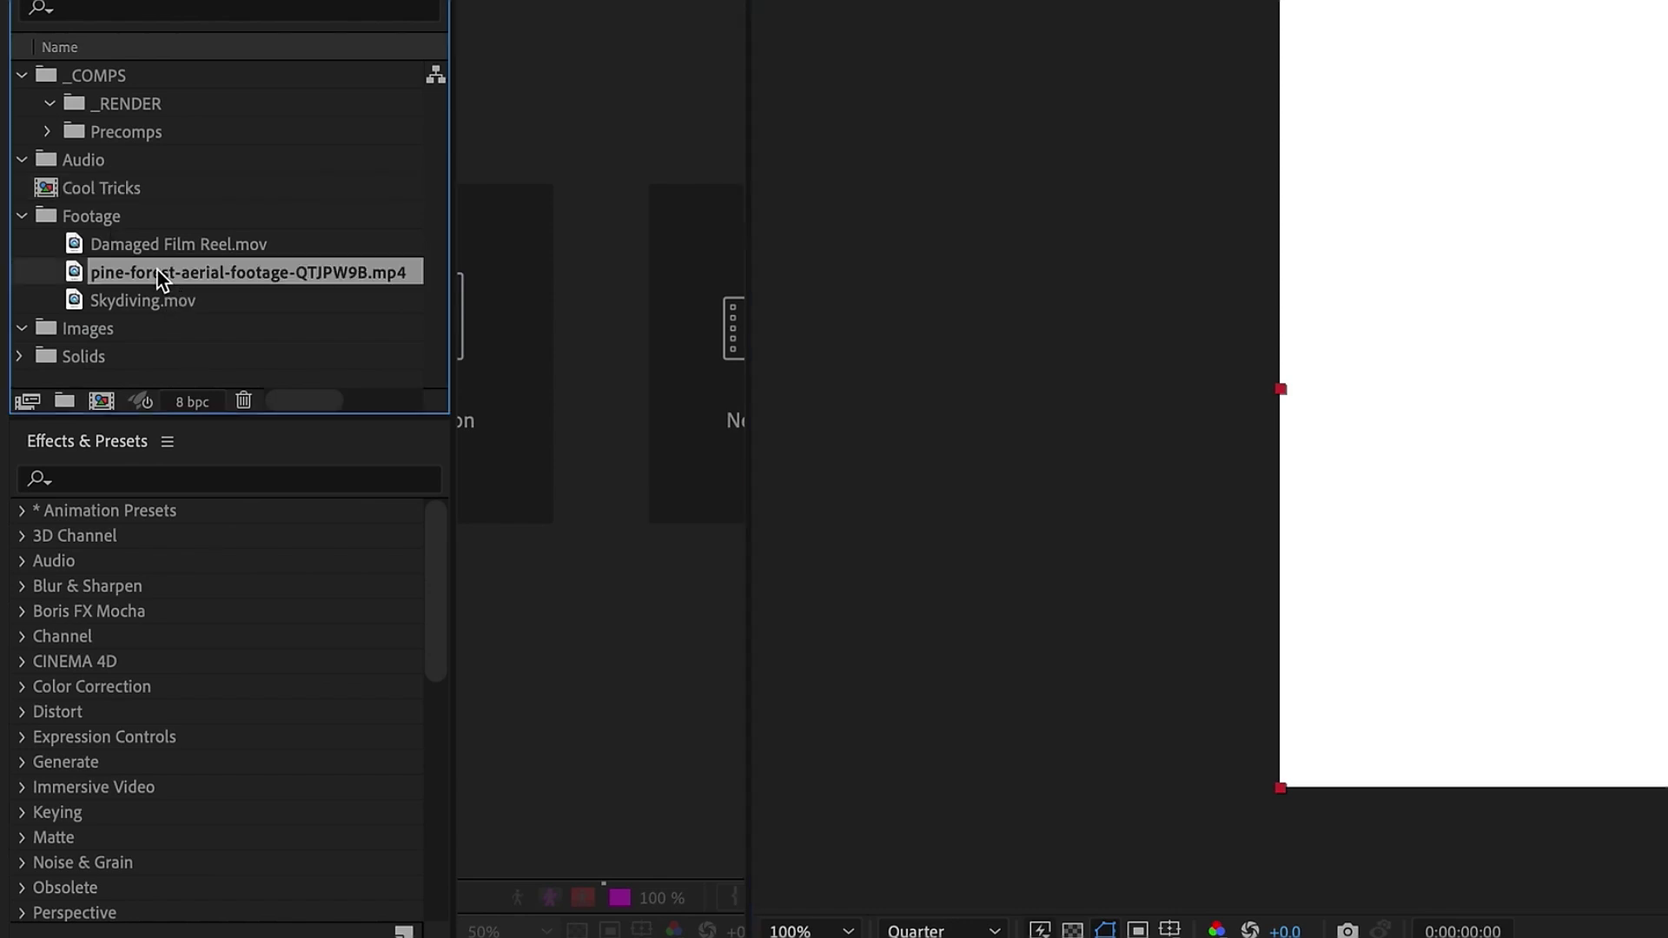
pyautogui.moveTo(156, 268); pyautogui.dragTo(365, 614)
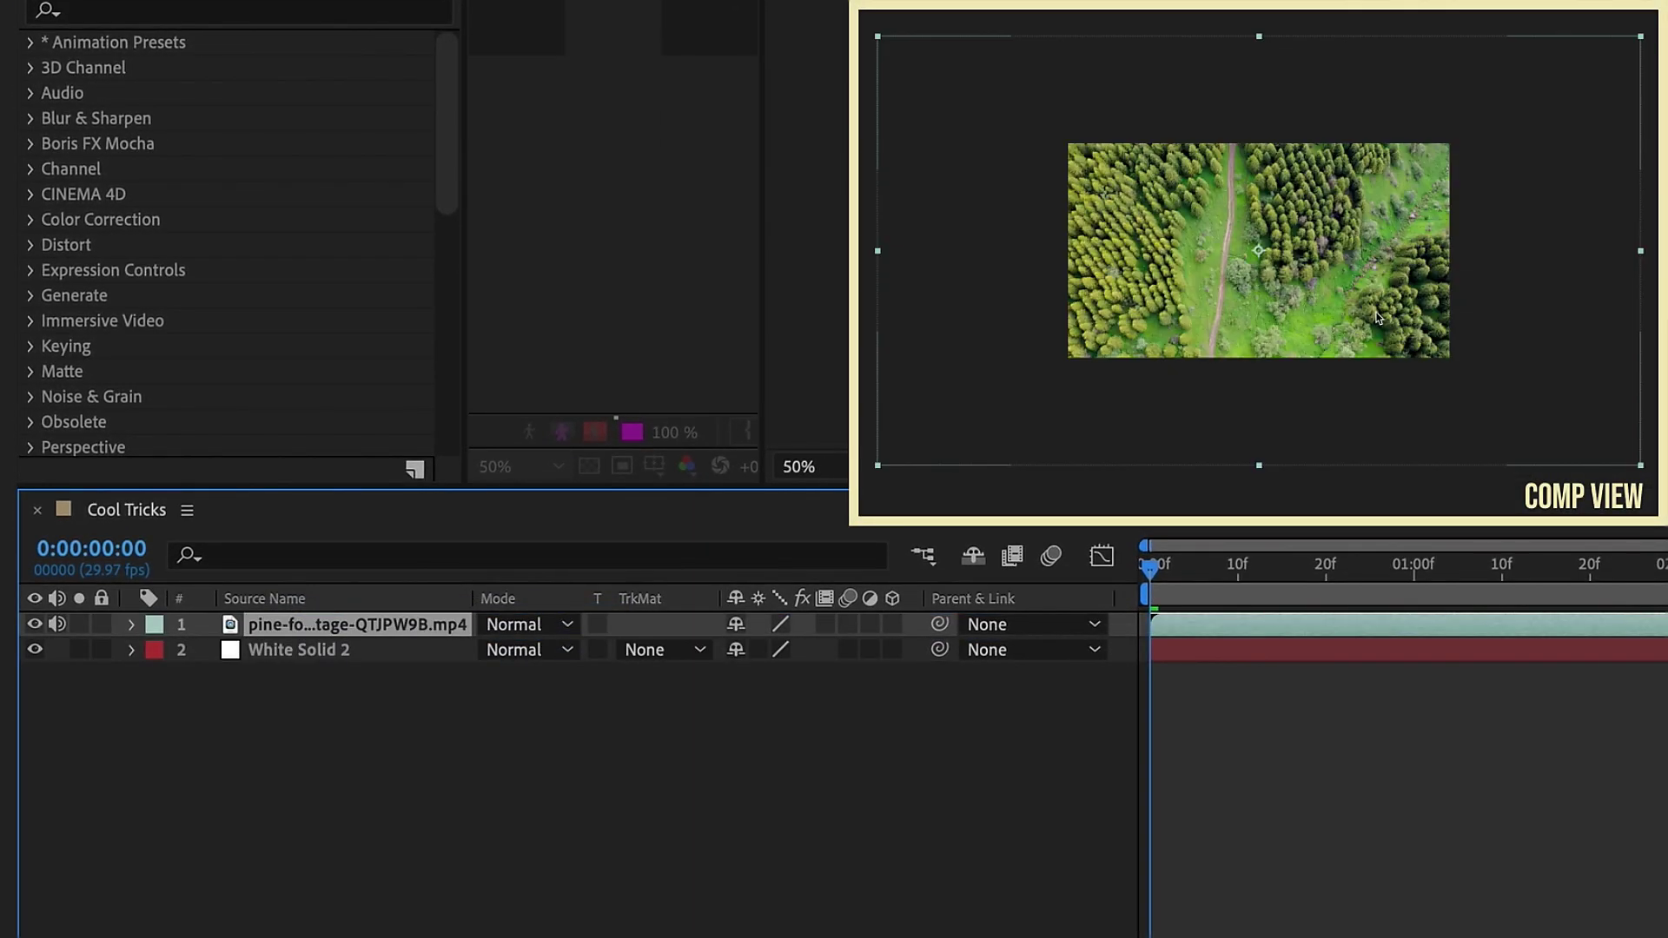
# Scale the forest footage layer down to 50%.
pyautogui.press('s')
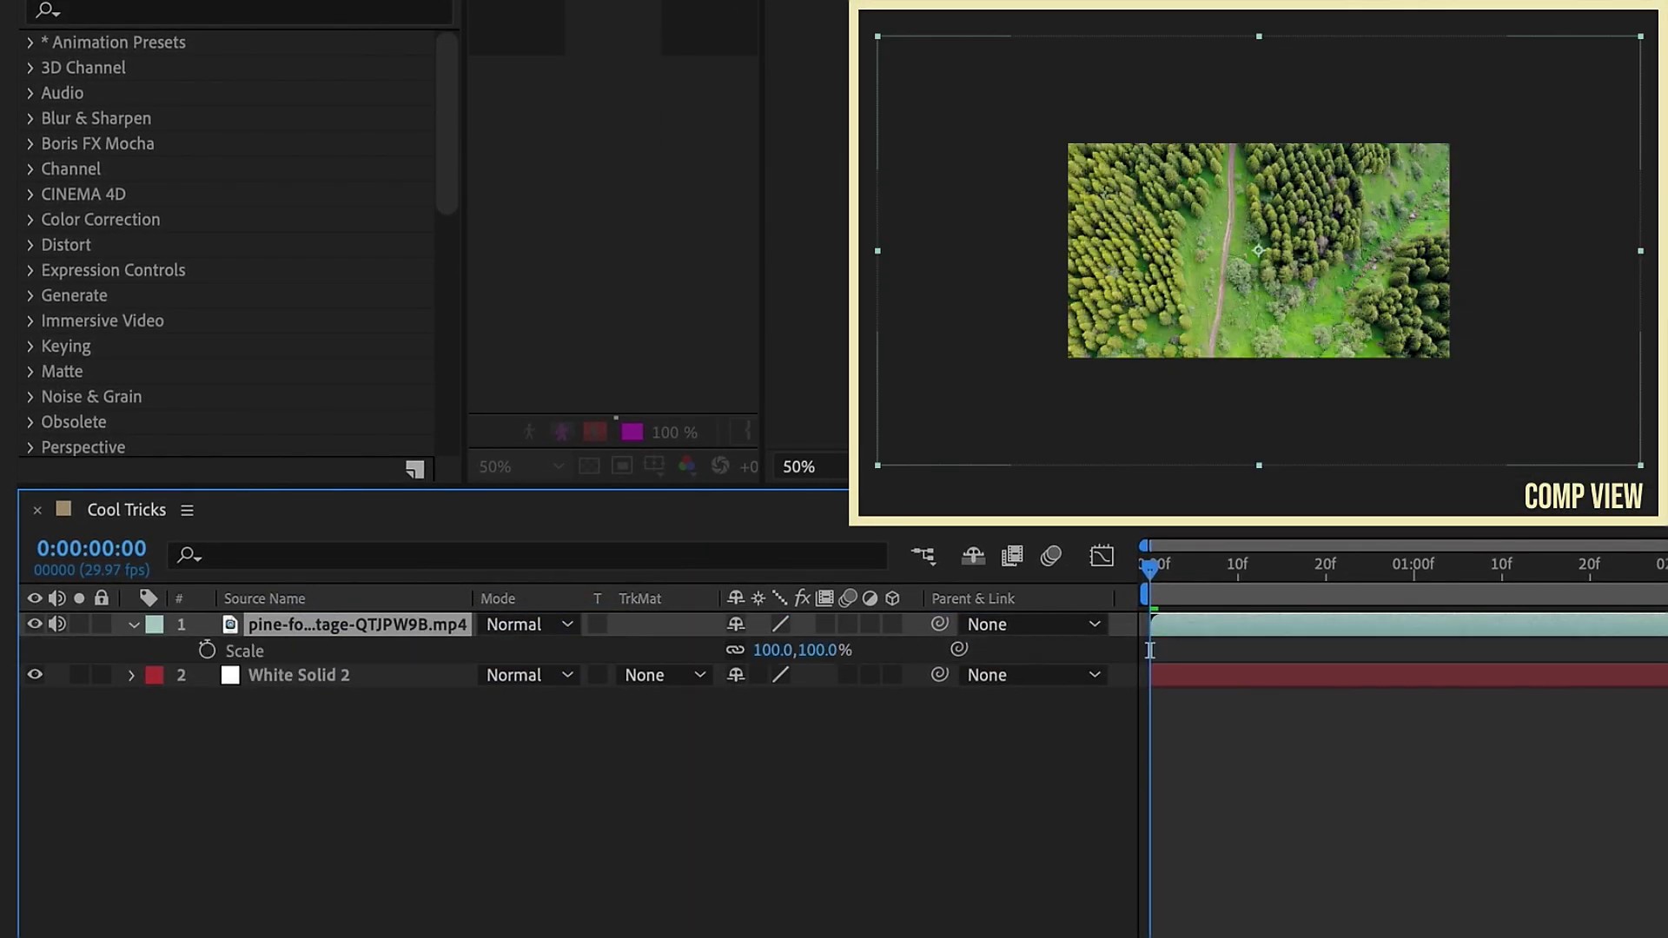
pyautogui.click(779, 651)
pyautogui.press('Return')
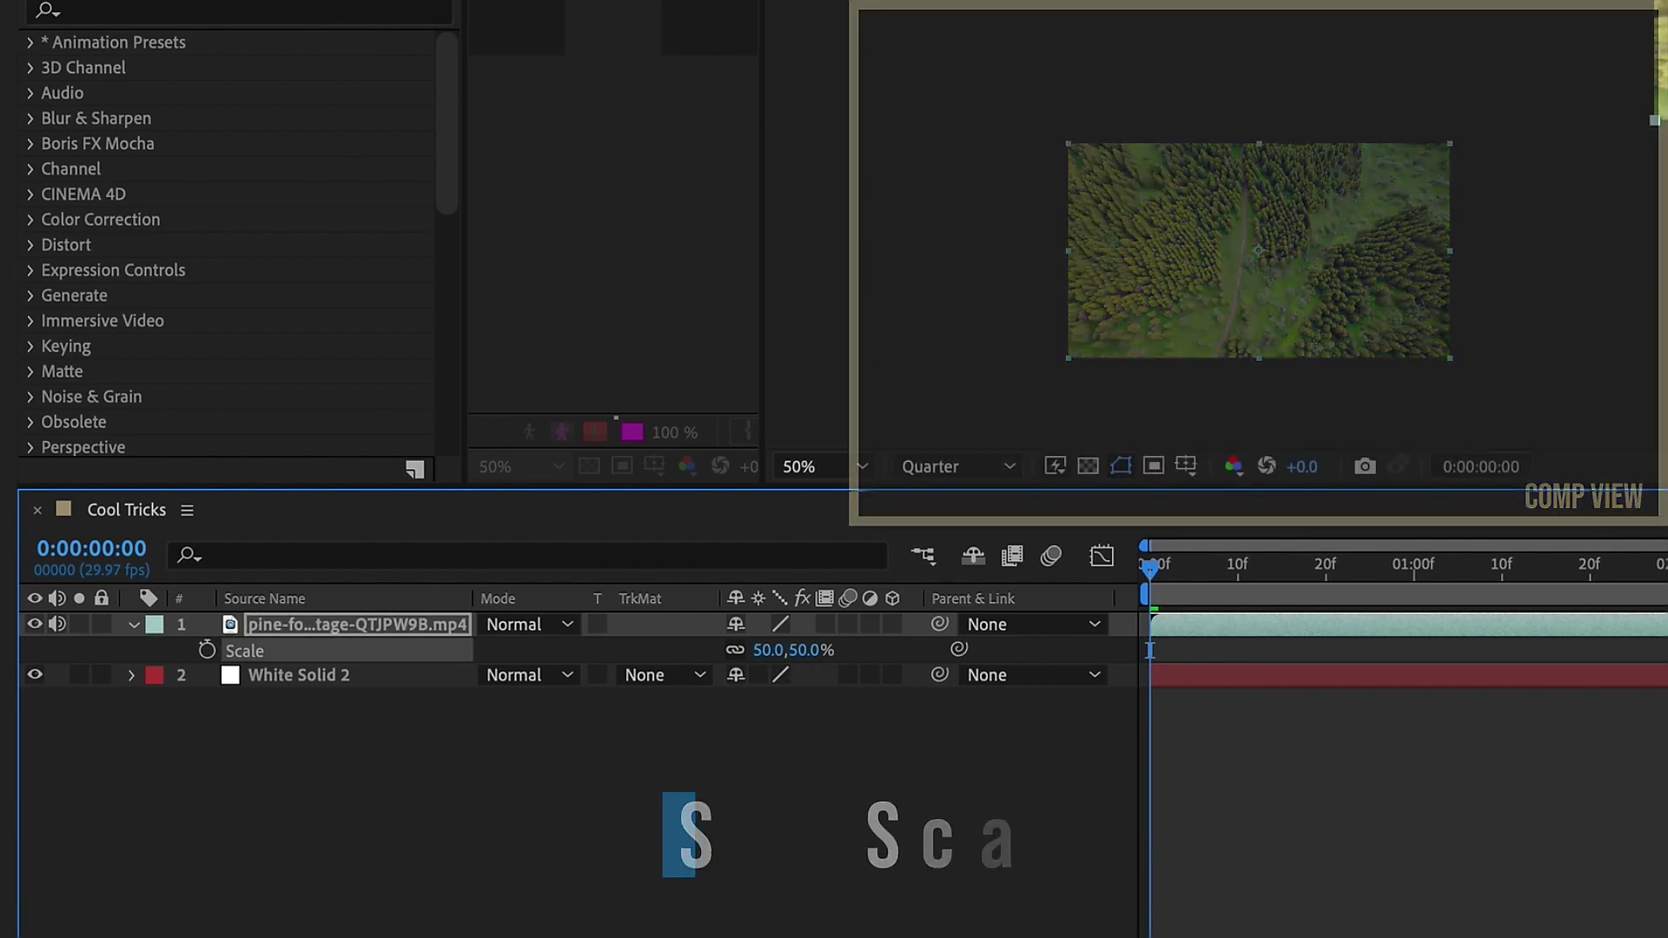
pyautogui.hotkey('ctrl', 't')
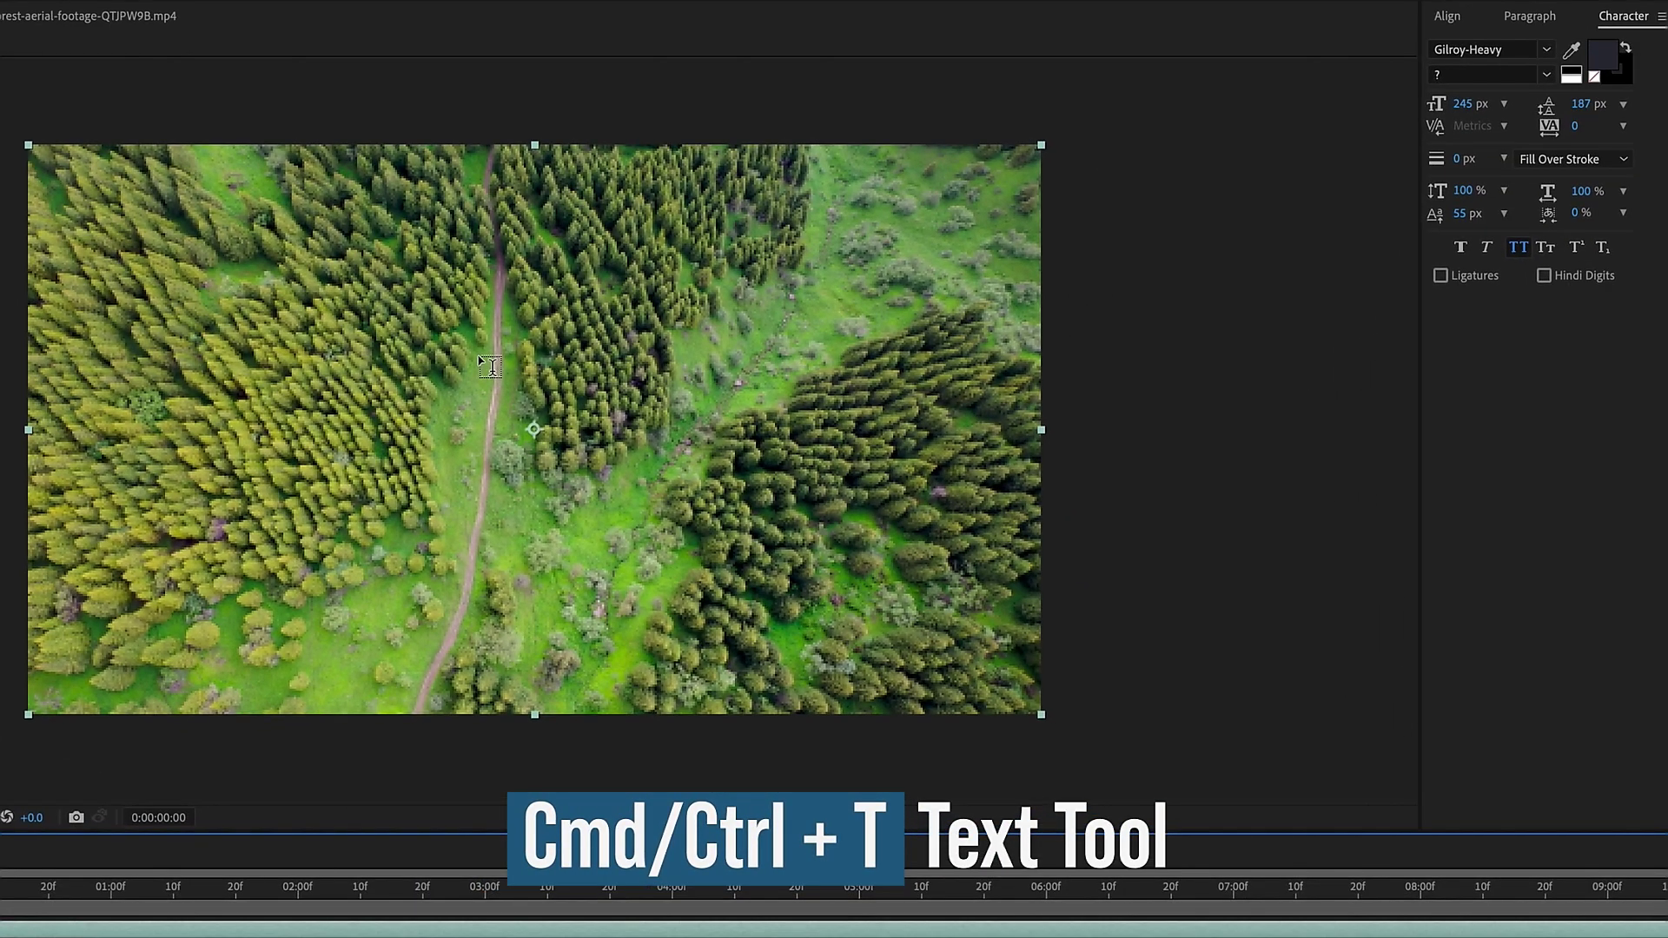
# Type 'AERIAL' and 'VIEW' on two lines over the footage with fill colour FFFFFF.
pyautogui.click(999, 169)
pyautogui.write('AERIAL')
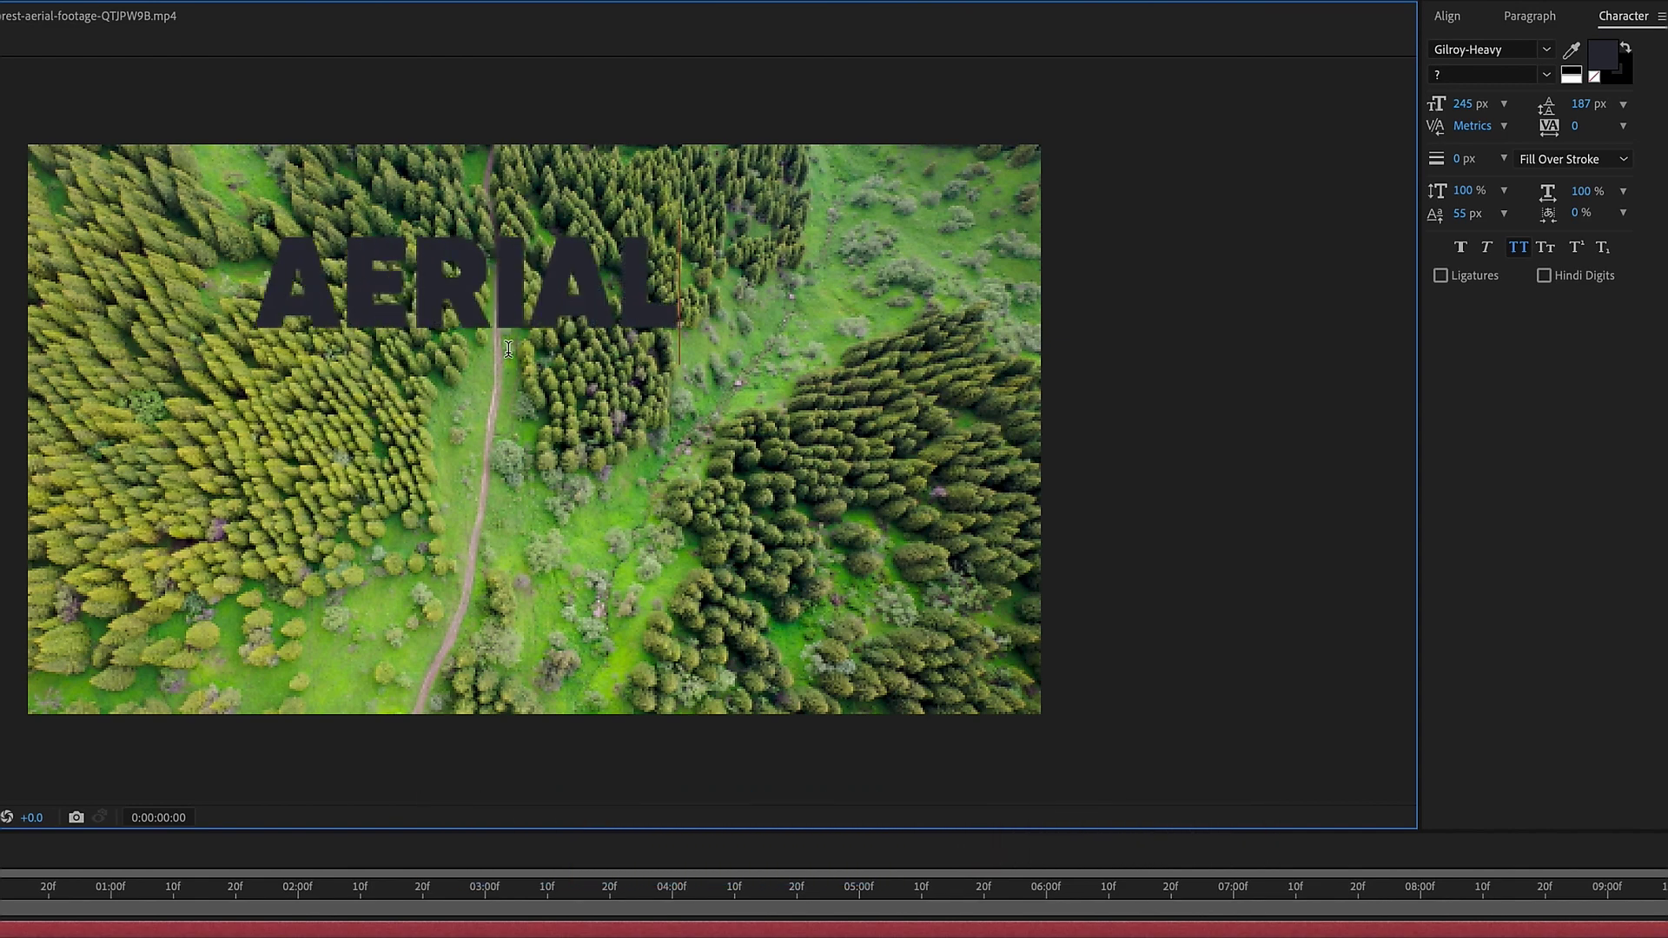
pyautogui.press('Return')
pyautogui.write('VIEW')
pyautogui.click(1603, 56)
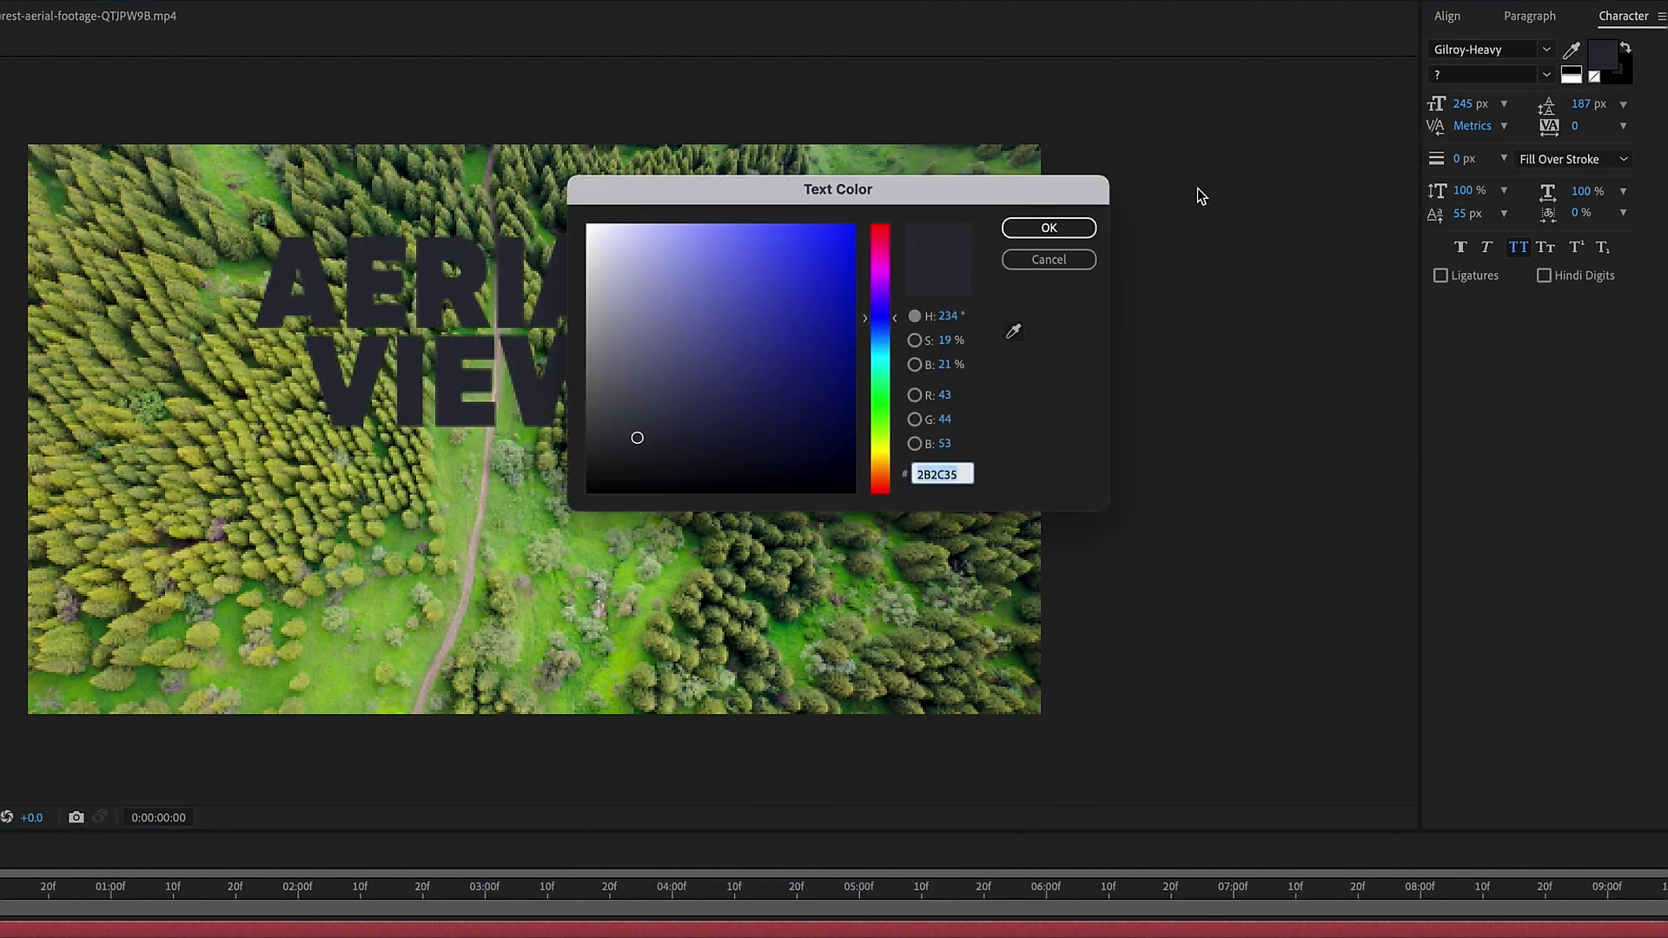
pyautogui.write('FFFFFF')
pyautogui.press('Return')
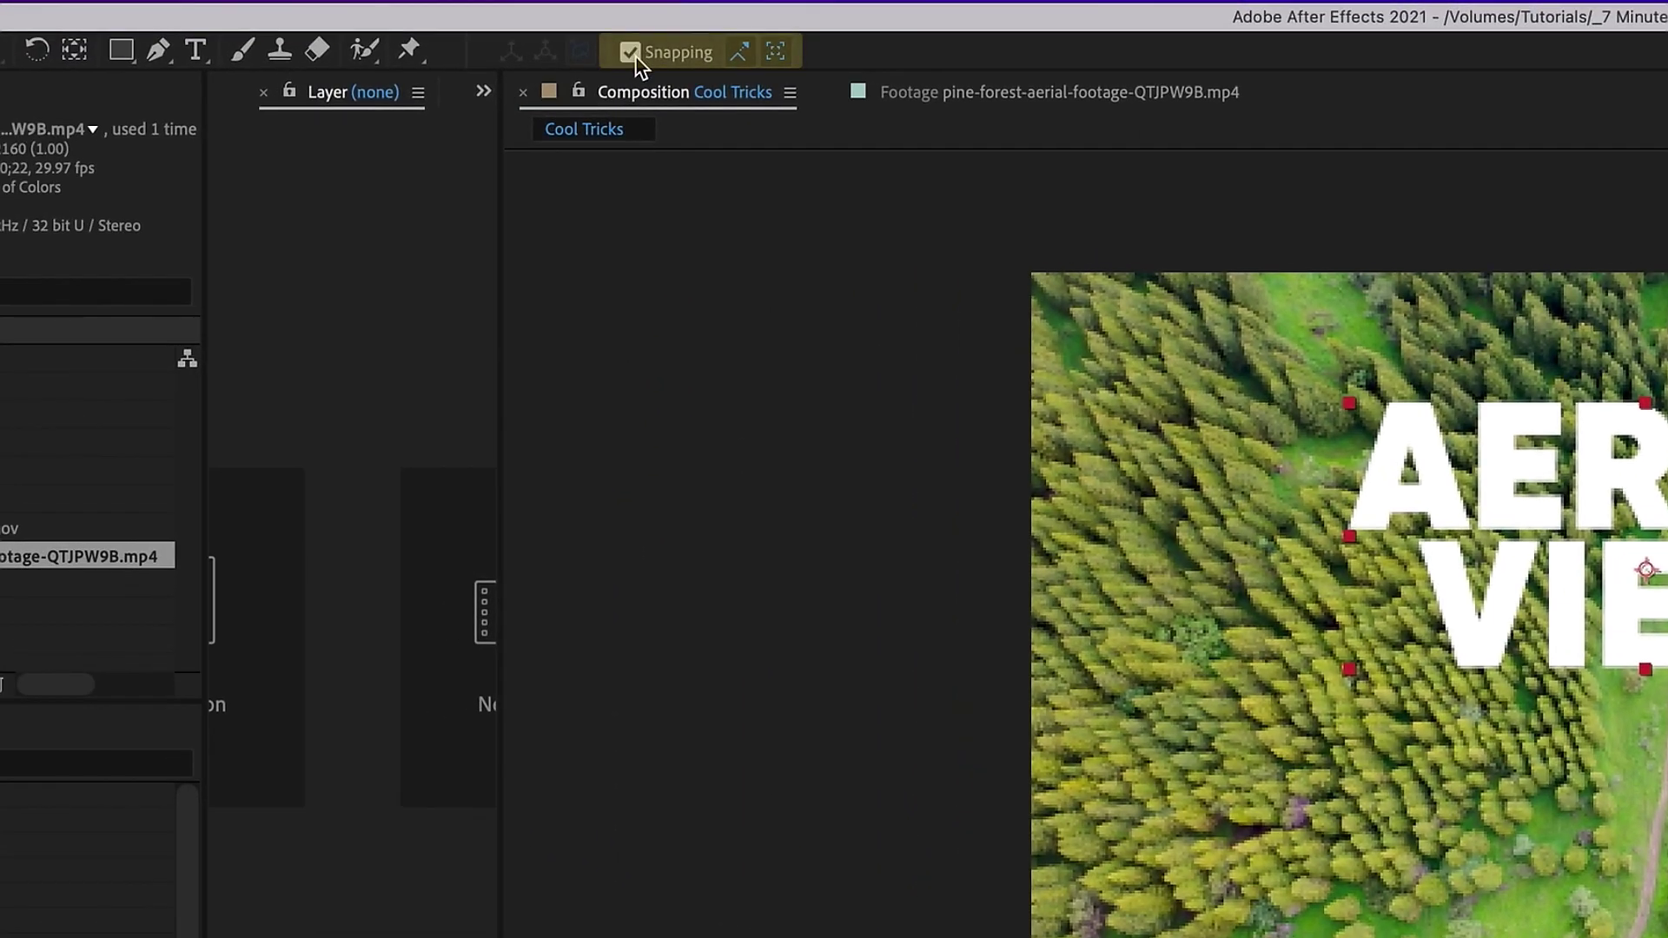
# Centre the title, hide the footage and solid, and start the text layer at 20 frames.
pyautogui.click(74, 50)
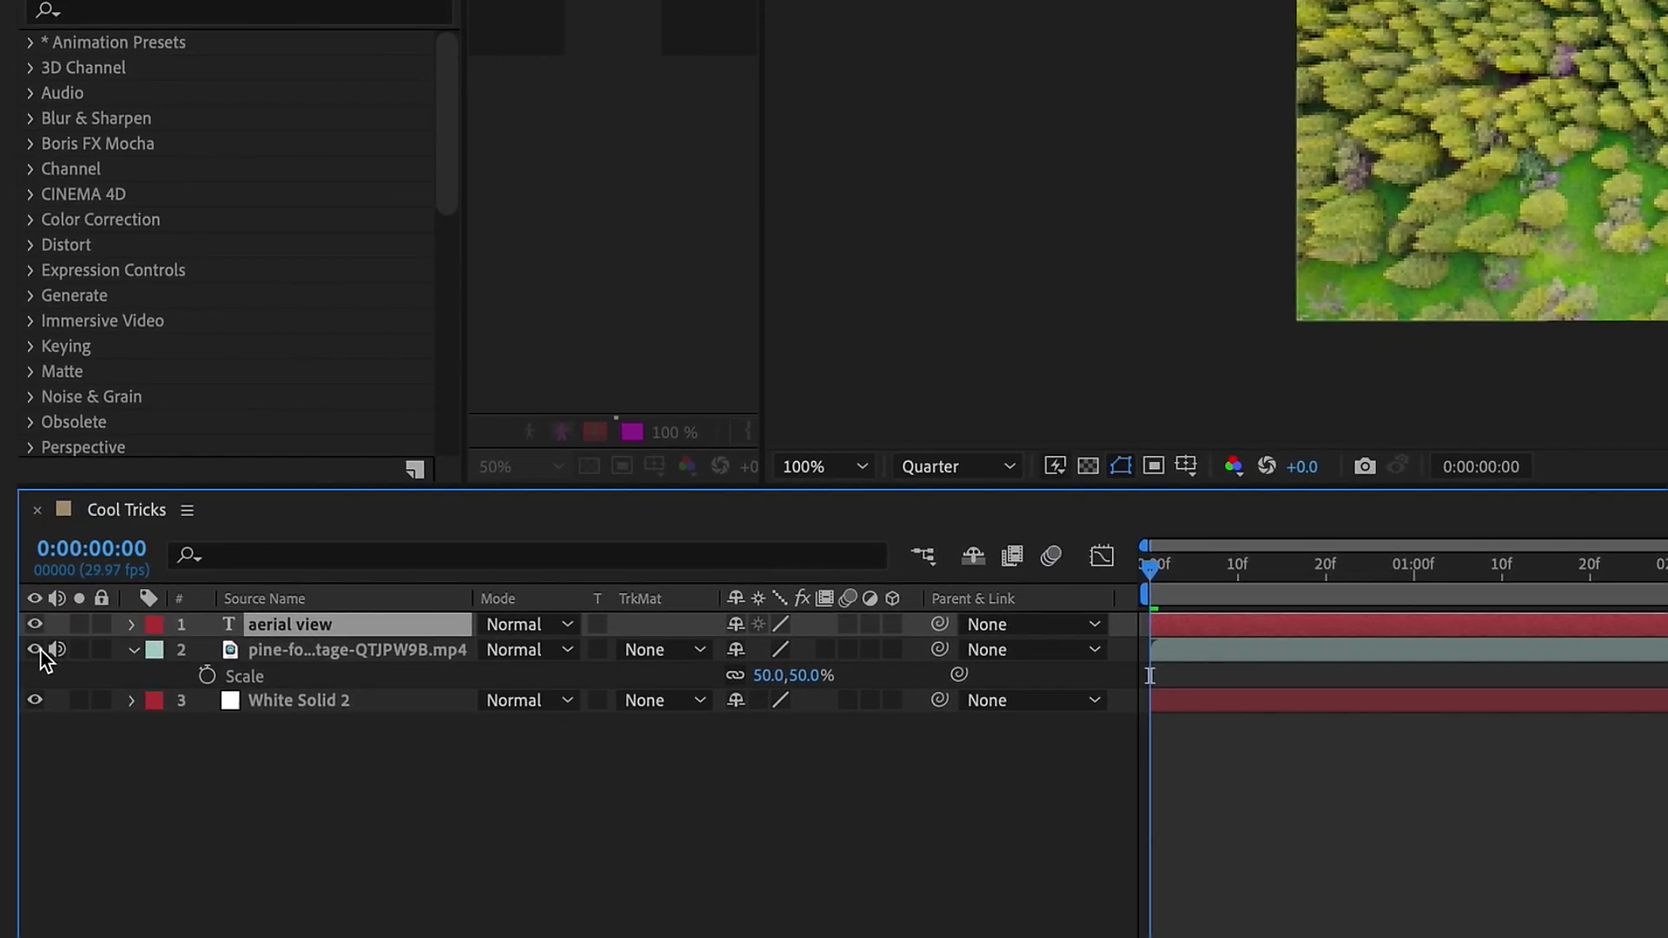
pyautogui.click(34, 649)
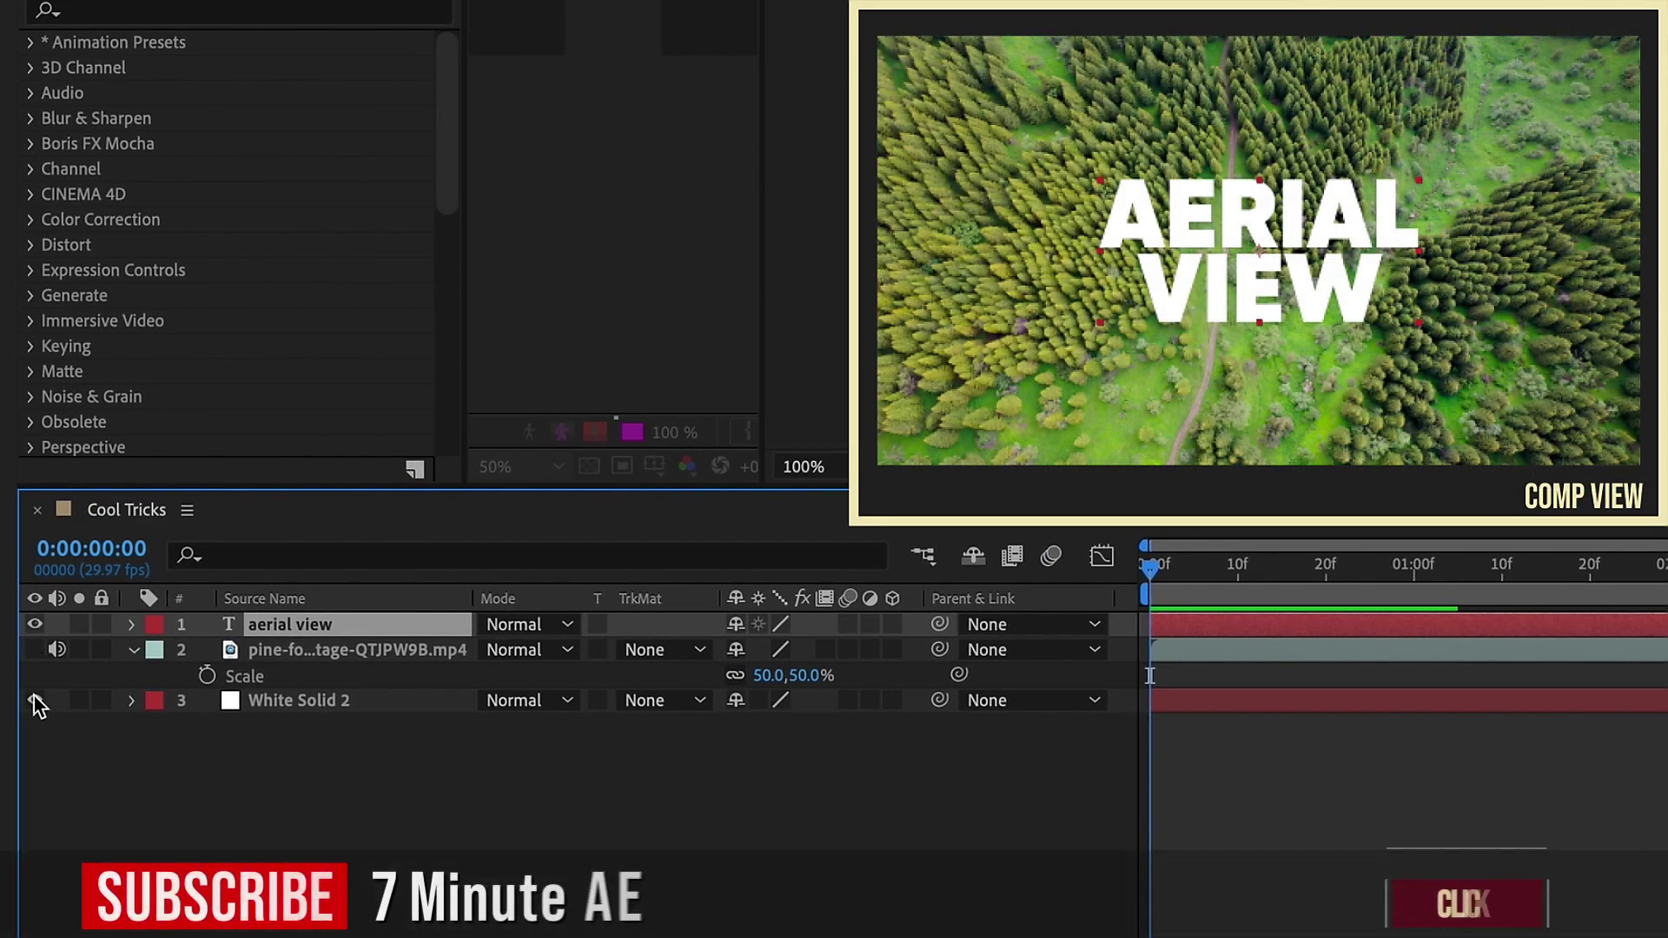
pyautogui.click(35, 700)
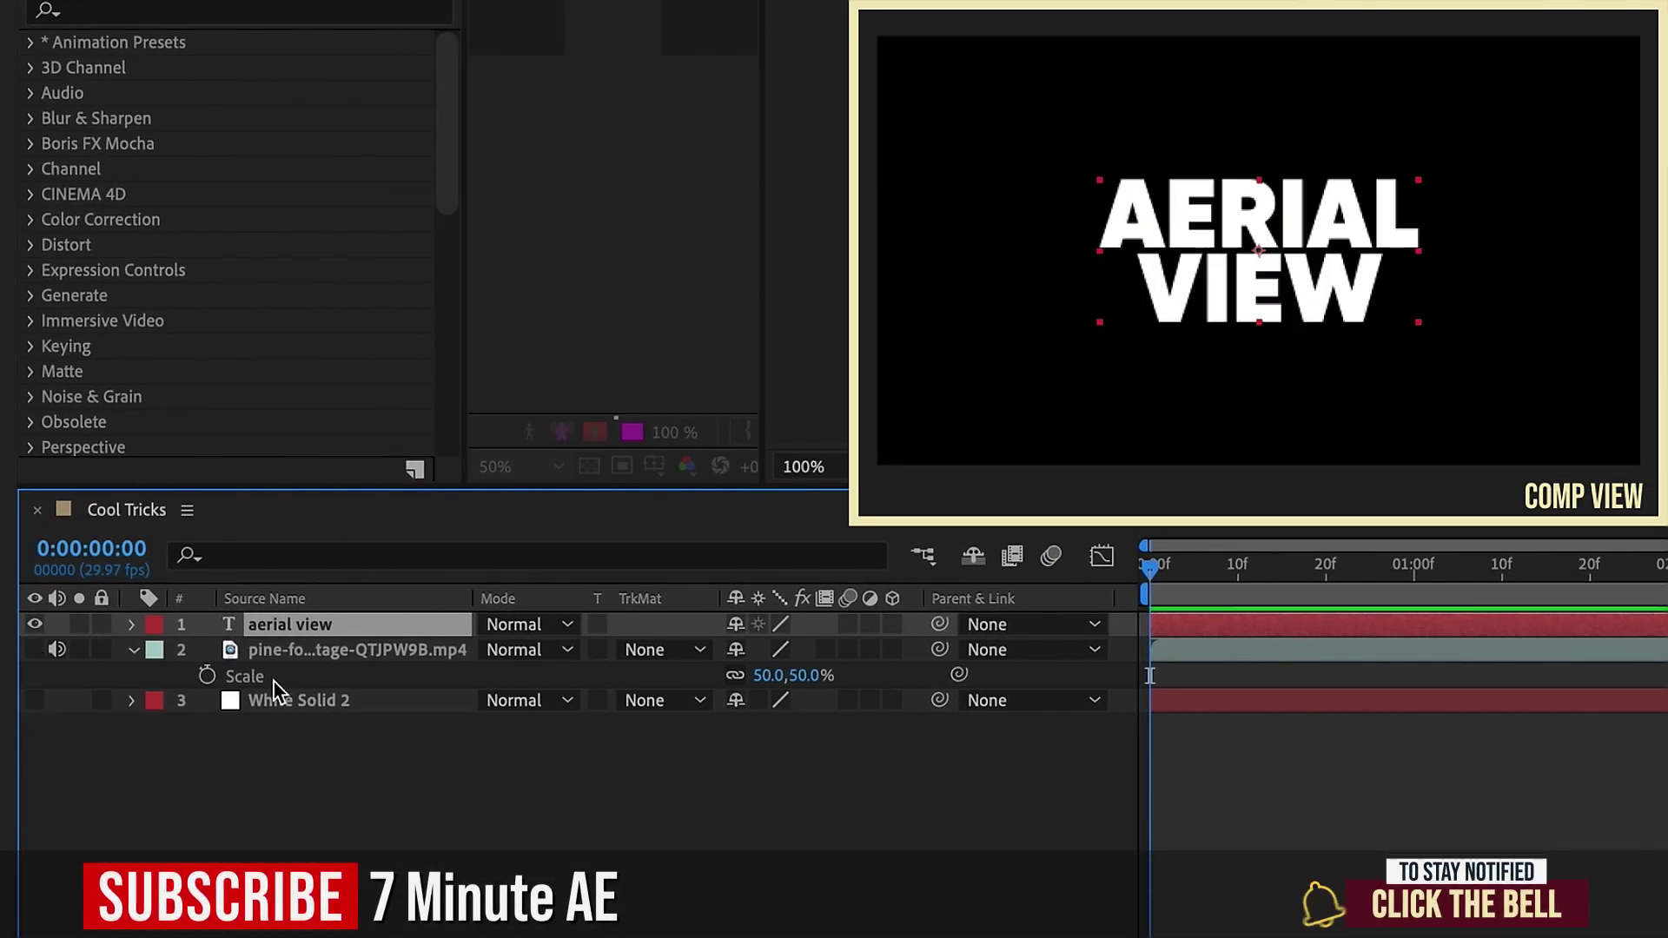
pyautogui.click(1186, 207)
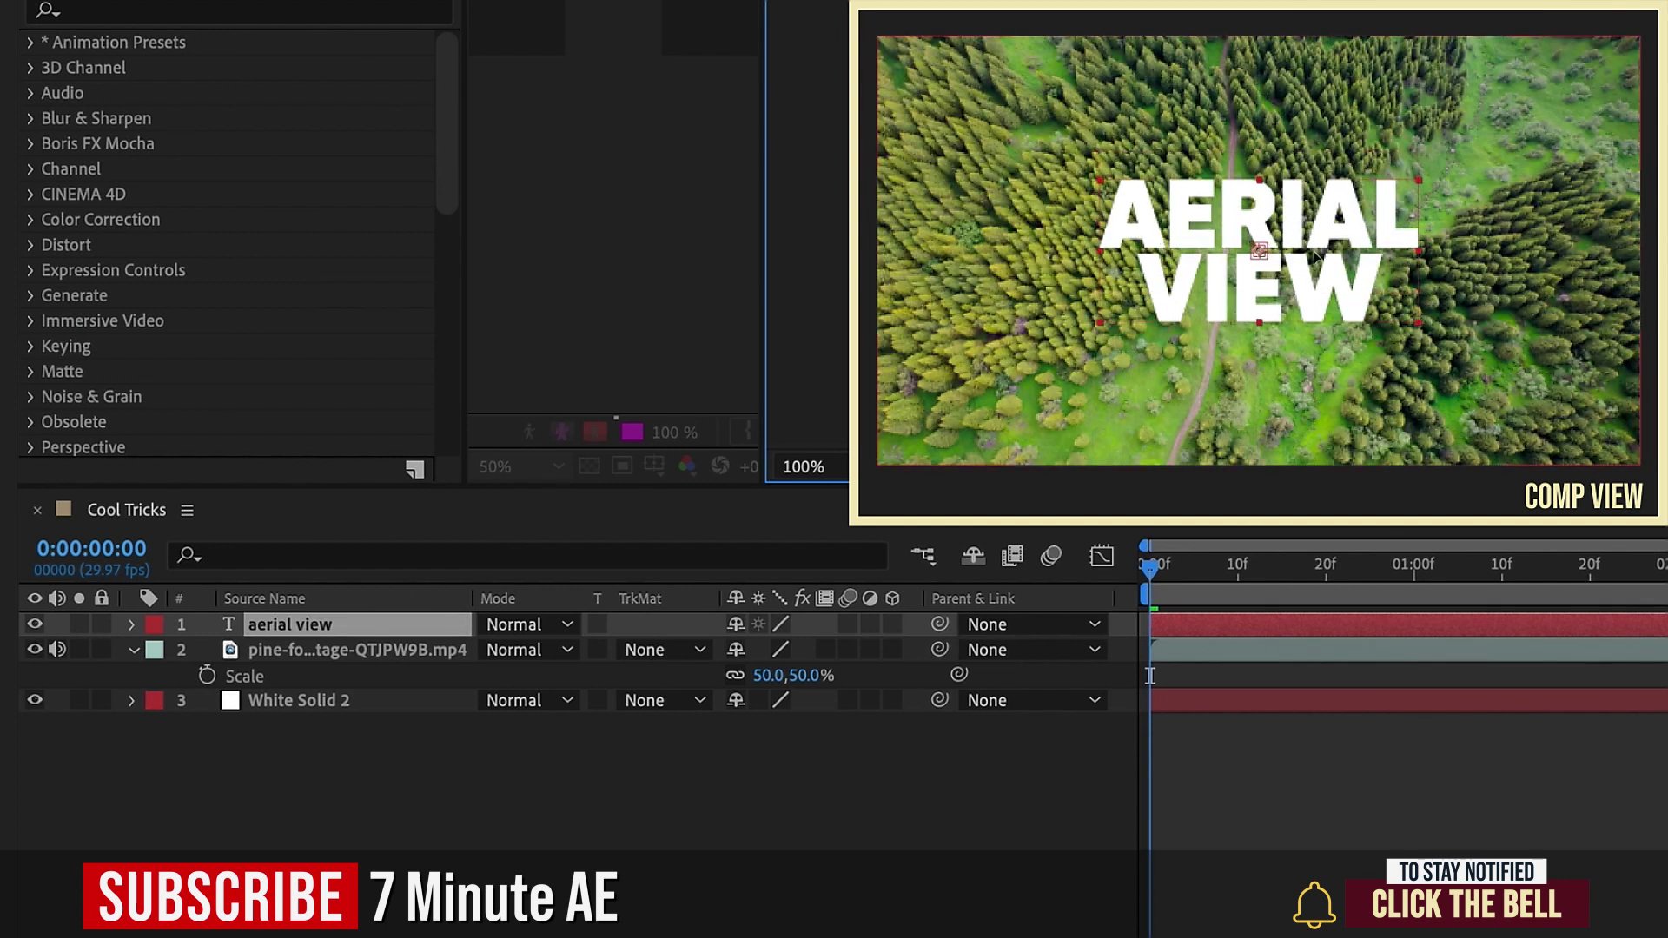
pyautogui.moveTo(1156, 624); pyautogui.dragTo(1327, 626)
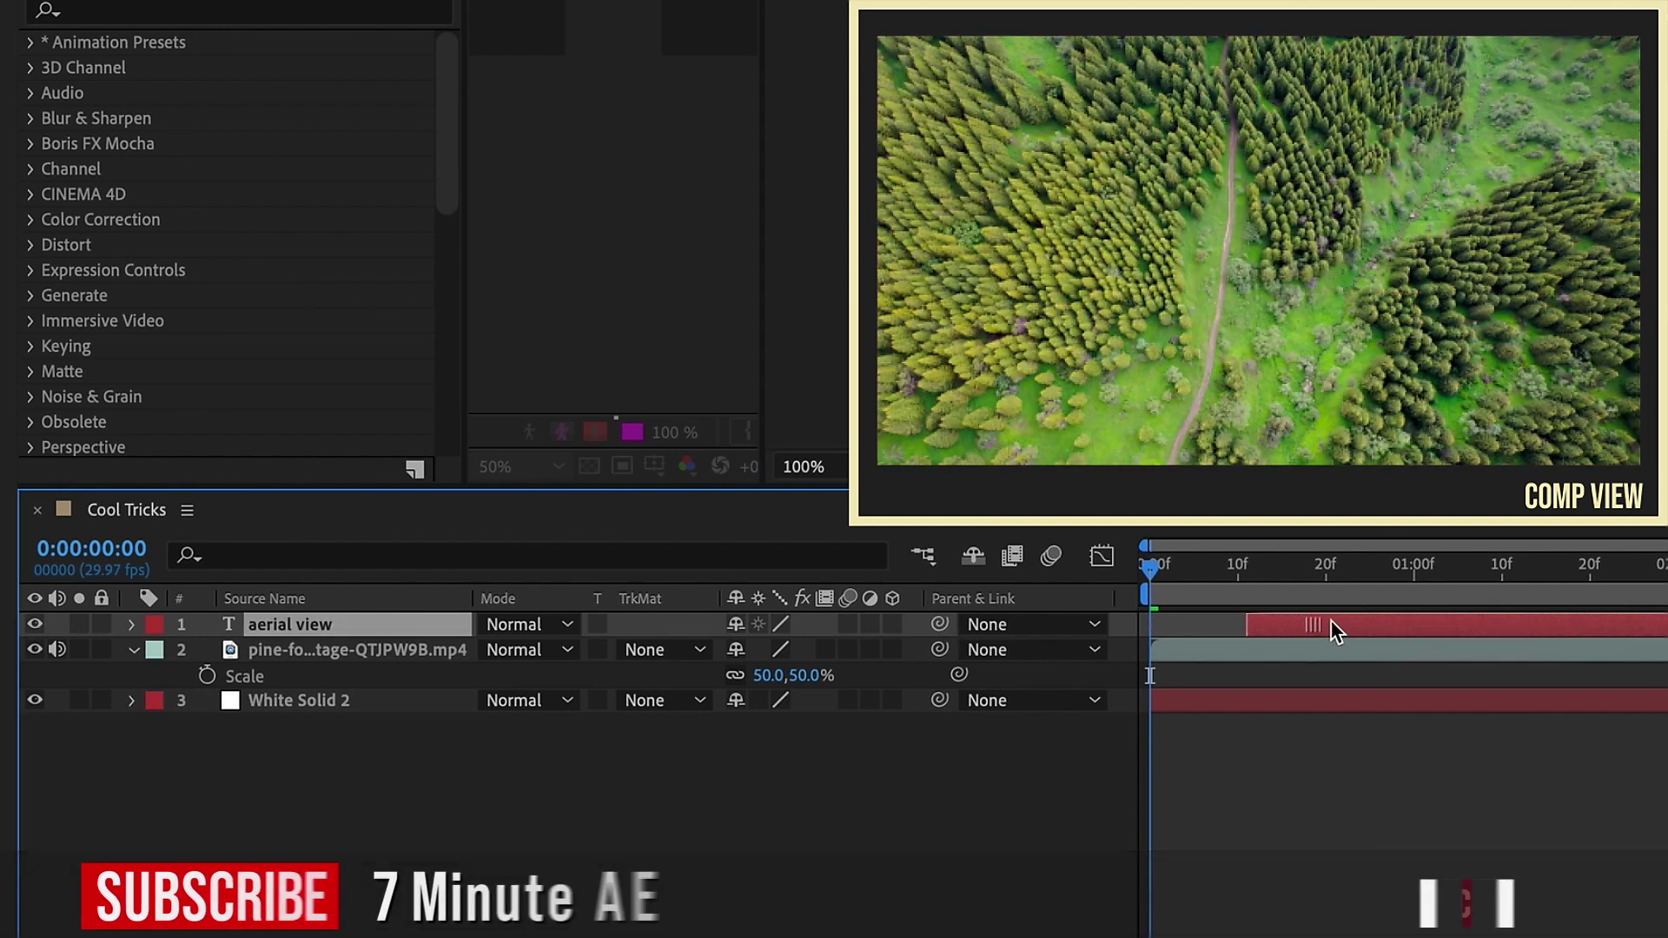
pyautogui.click(361, 654)
# Add a full-frame rectangle shape layer without stroke, placed below the aerial view text.
pyautogui.click(313, 758)
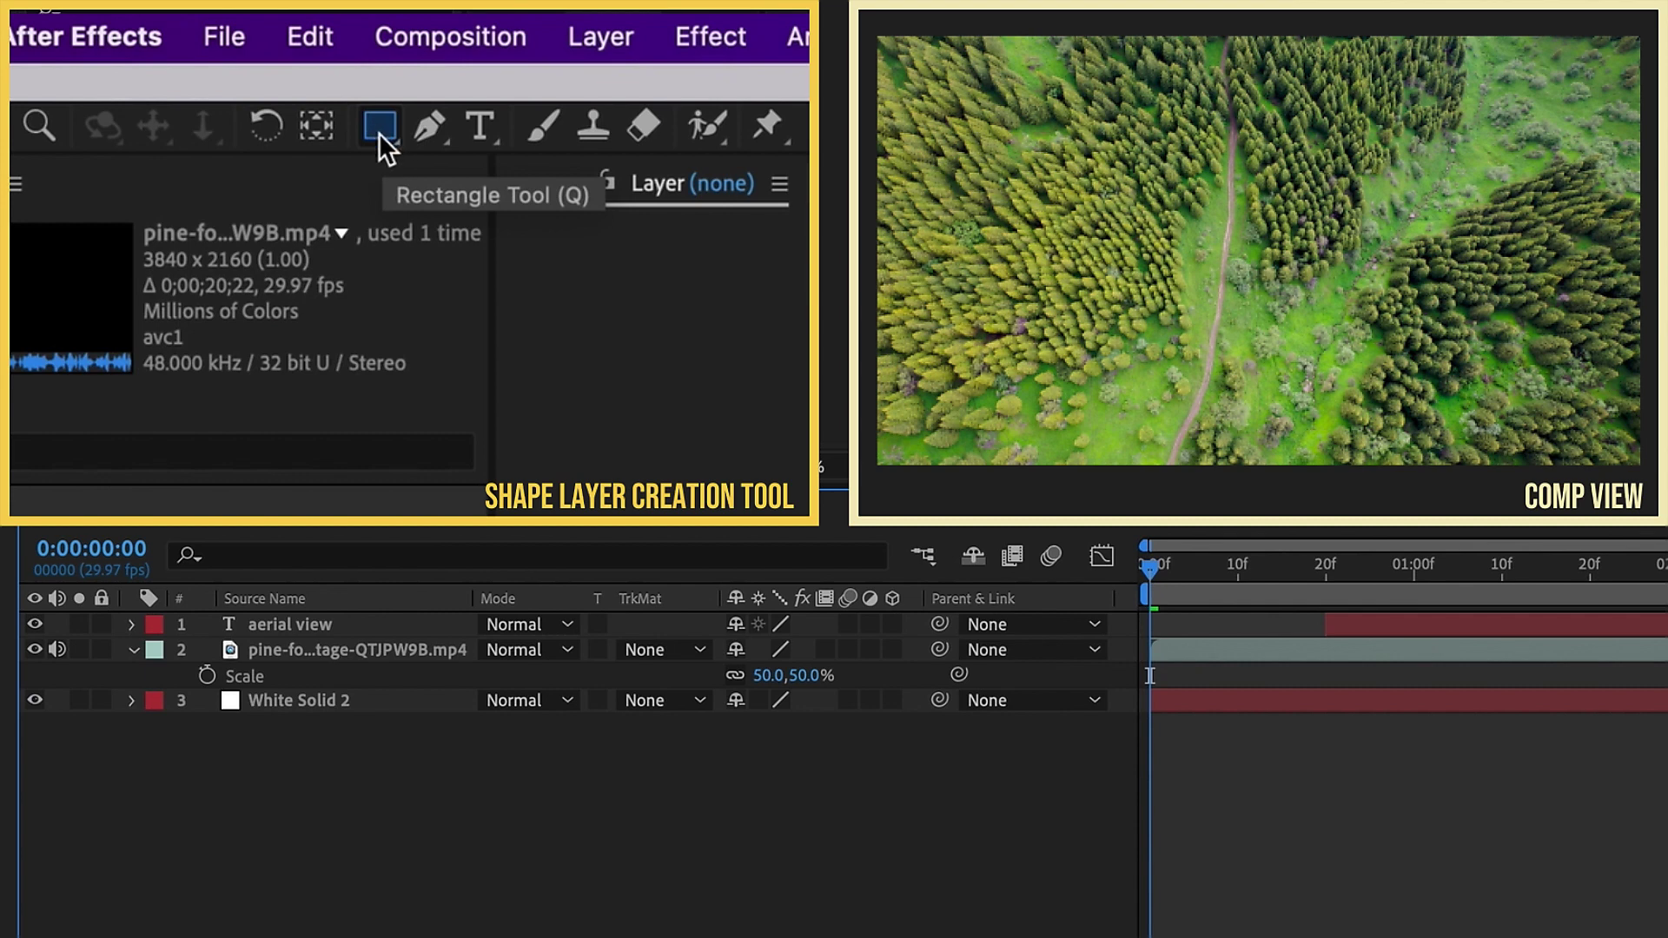
pyautogui.doubleClick(379, 131)
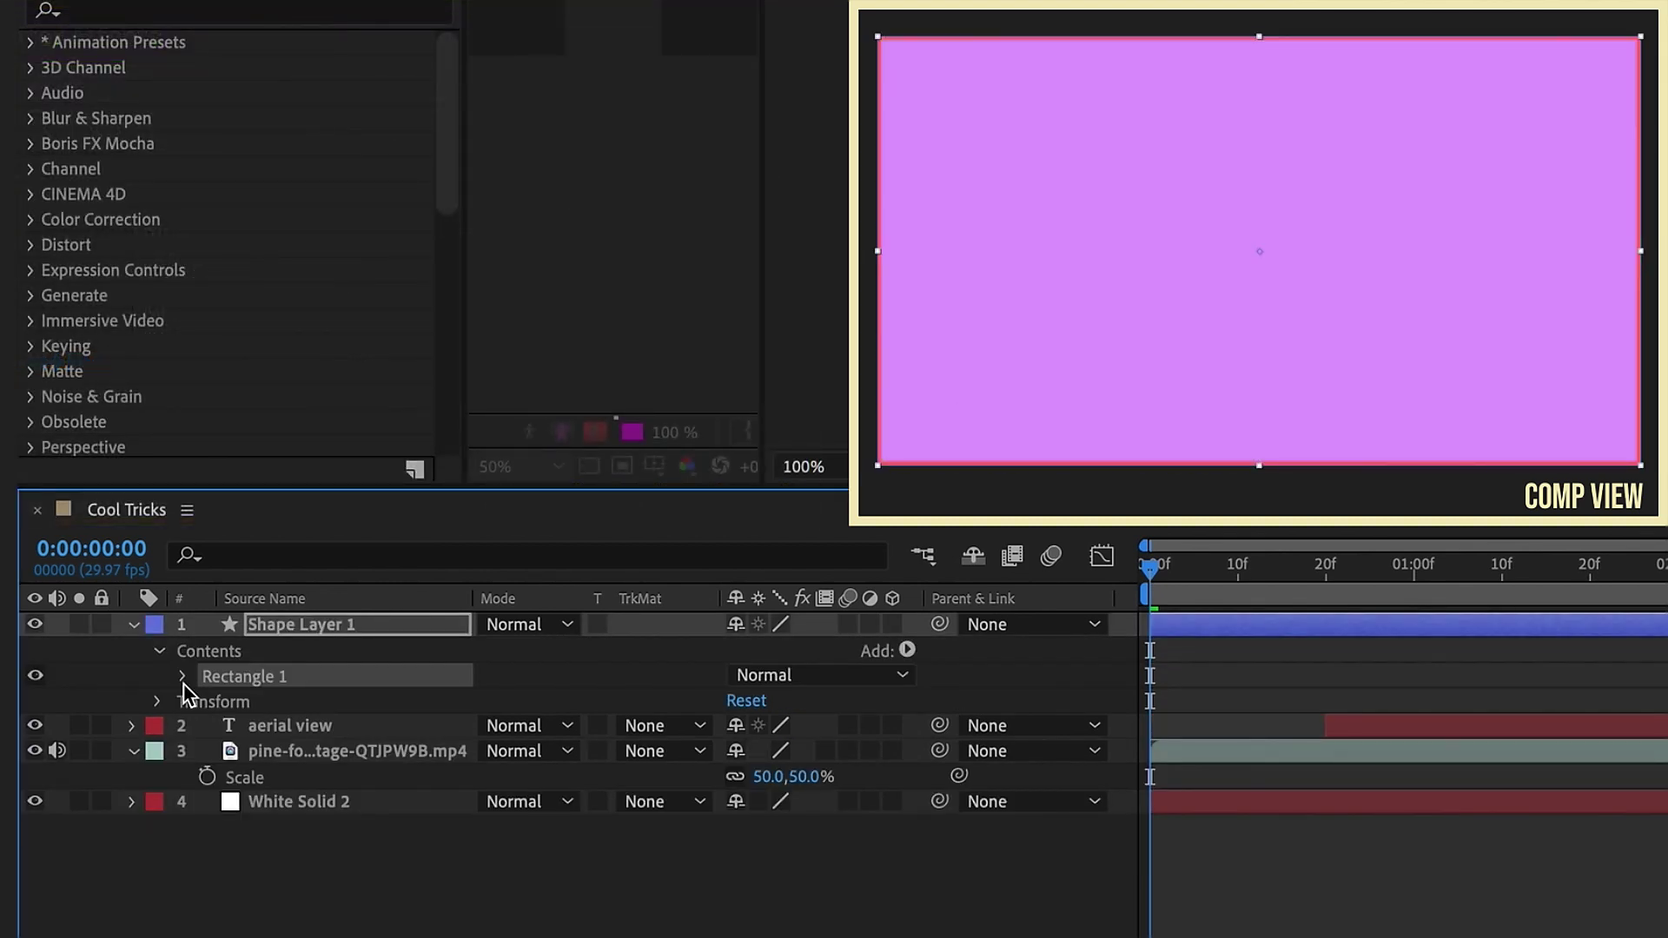
pyautogui.click(183, 677)
pyautogui.click(260, 729)
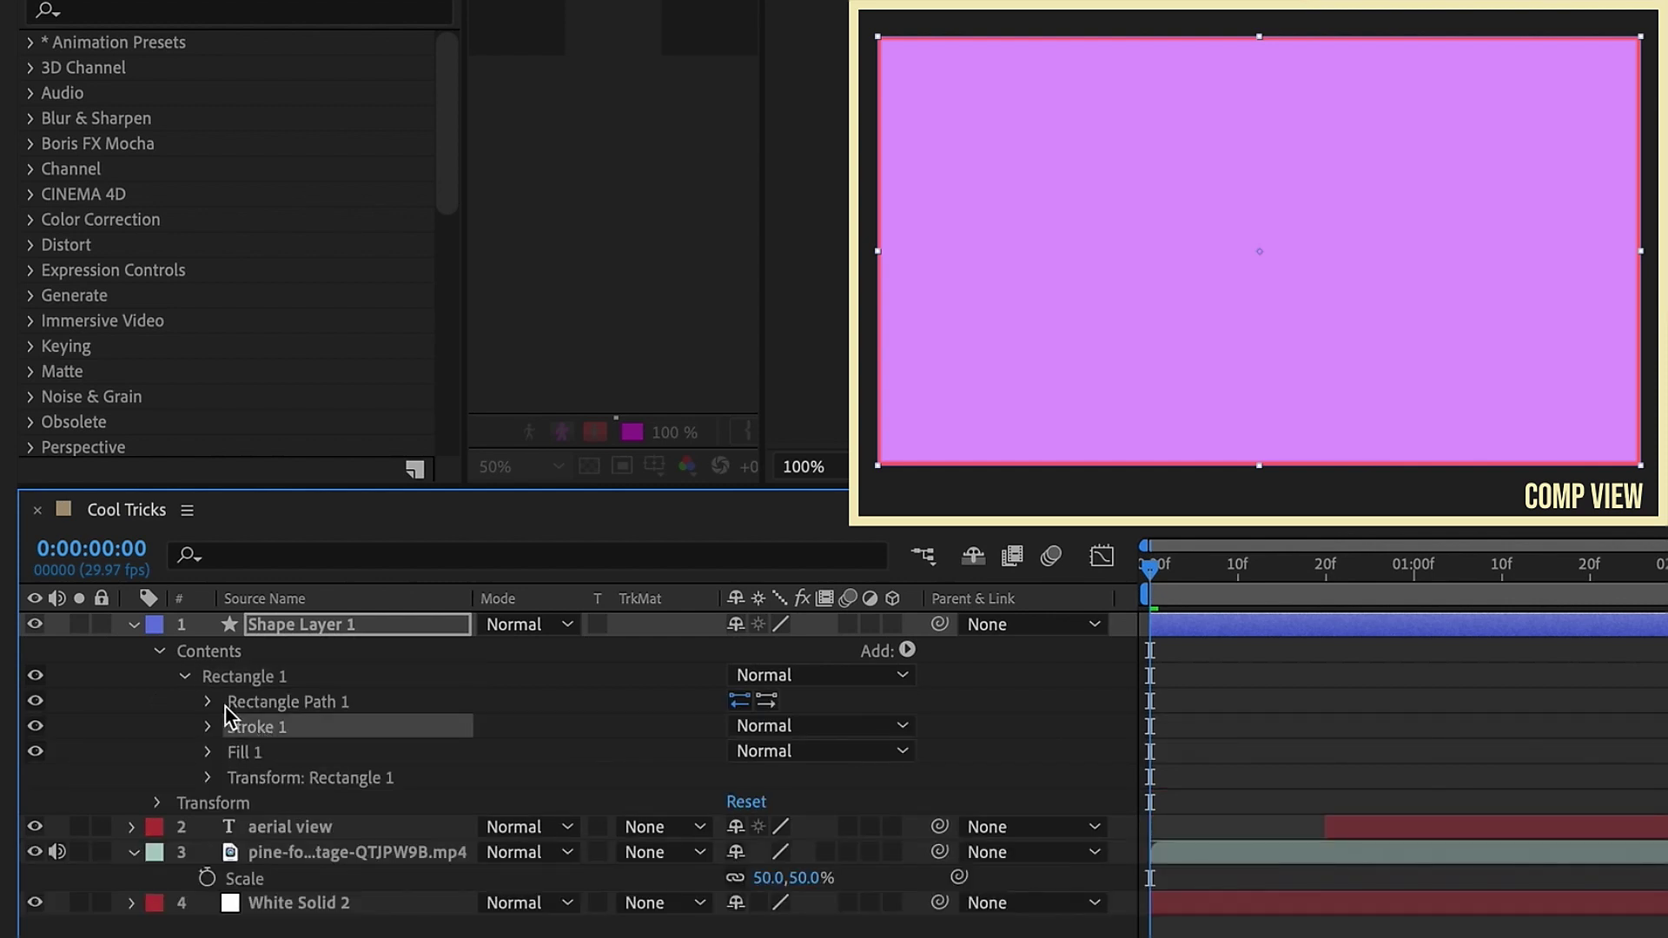
pyautogui.press('Delete')
pyautogui.press('u')
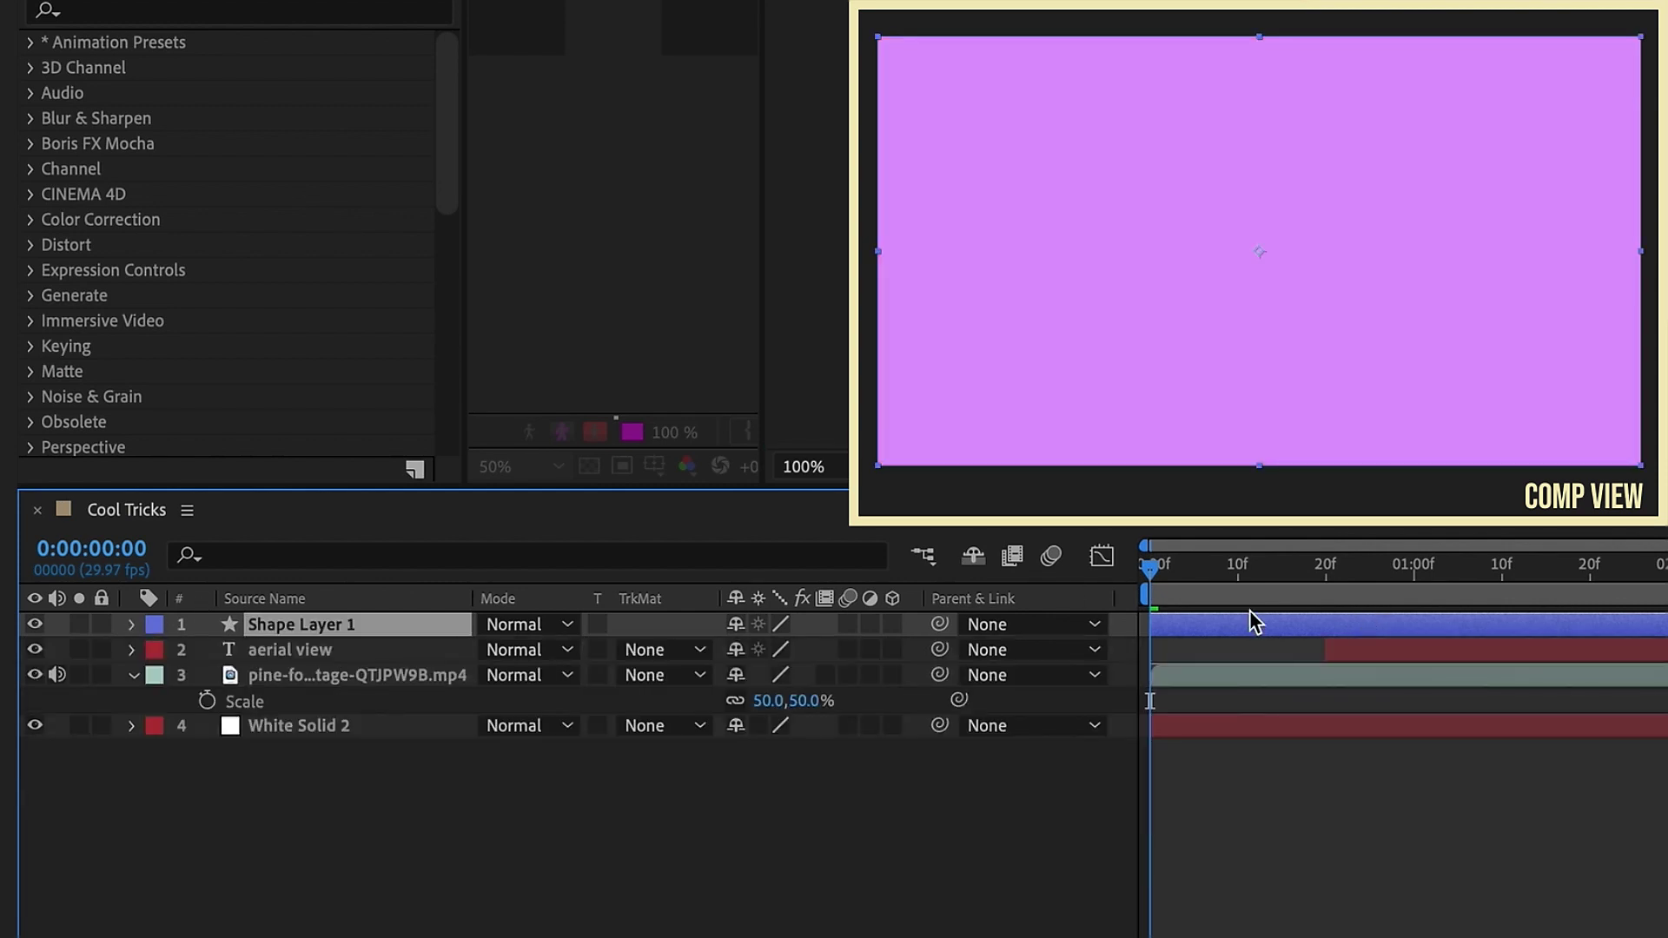
pyautogui.hotkey('ctrl', '[')
# Keyframe the rectangle Size from 1920×0 at 0f to 1920×1080 at 20f.
pyautogui.click(134, 650)
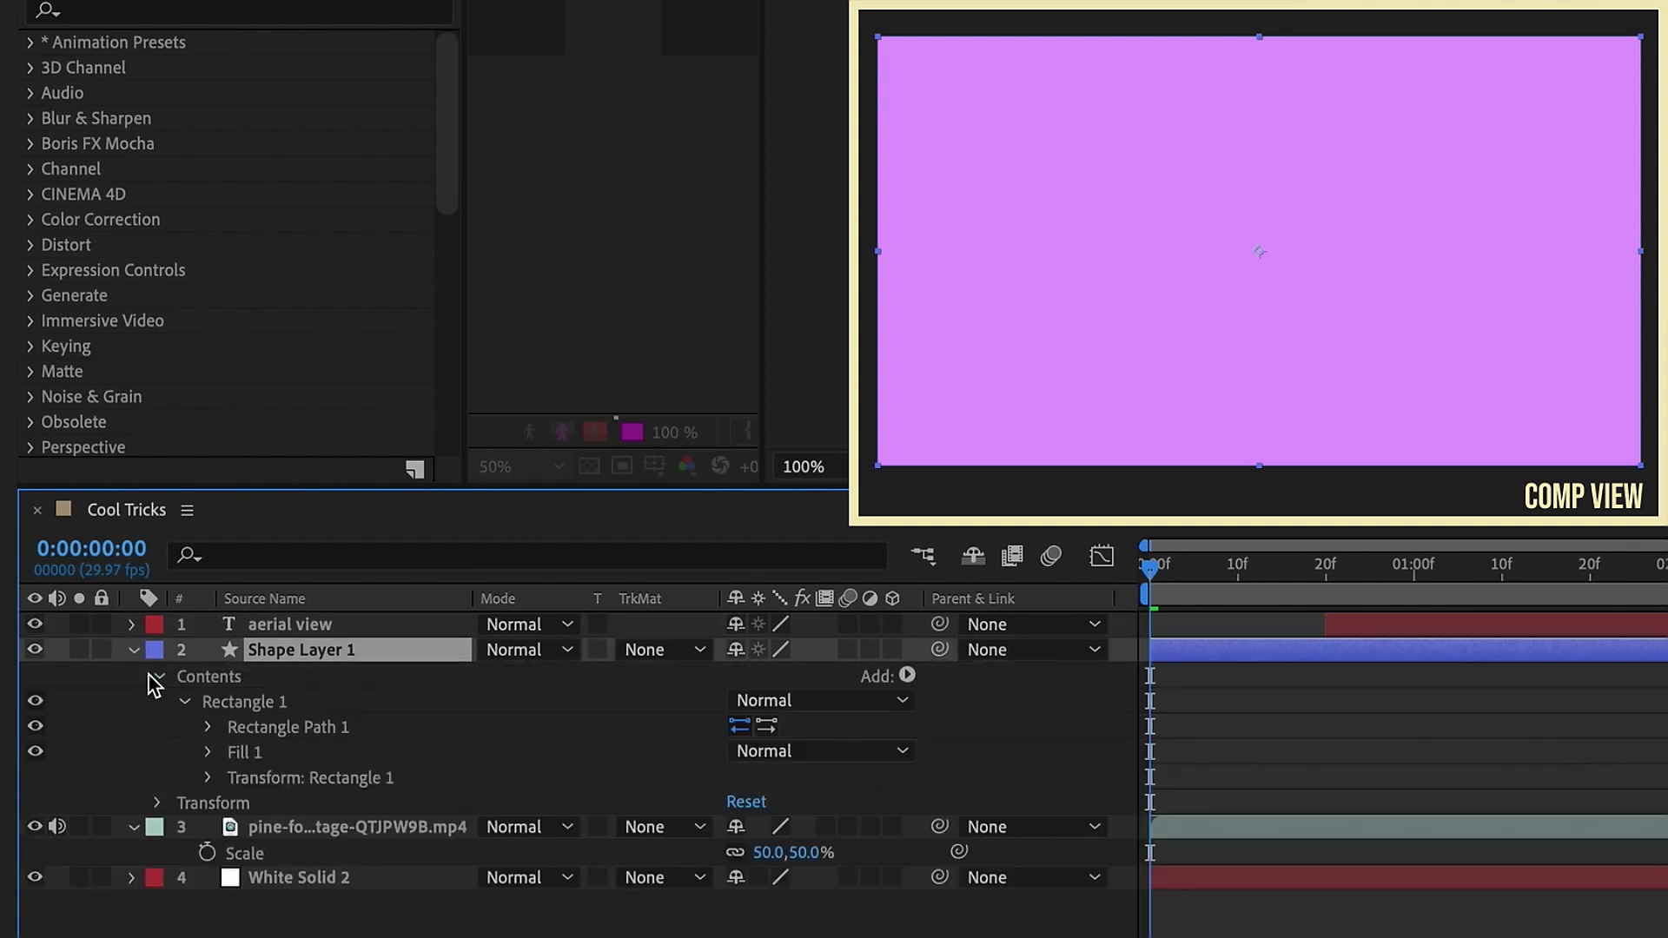
pyautogui.click(207, 727)
pyautogui.click(258, 751)
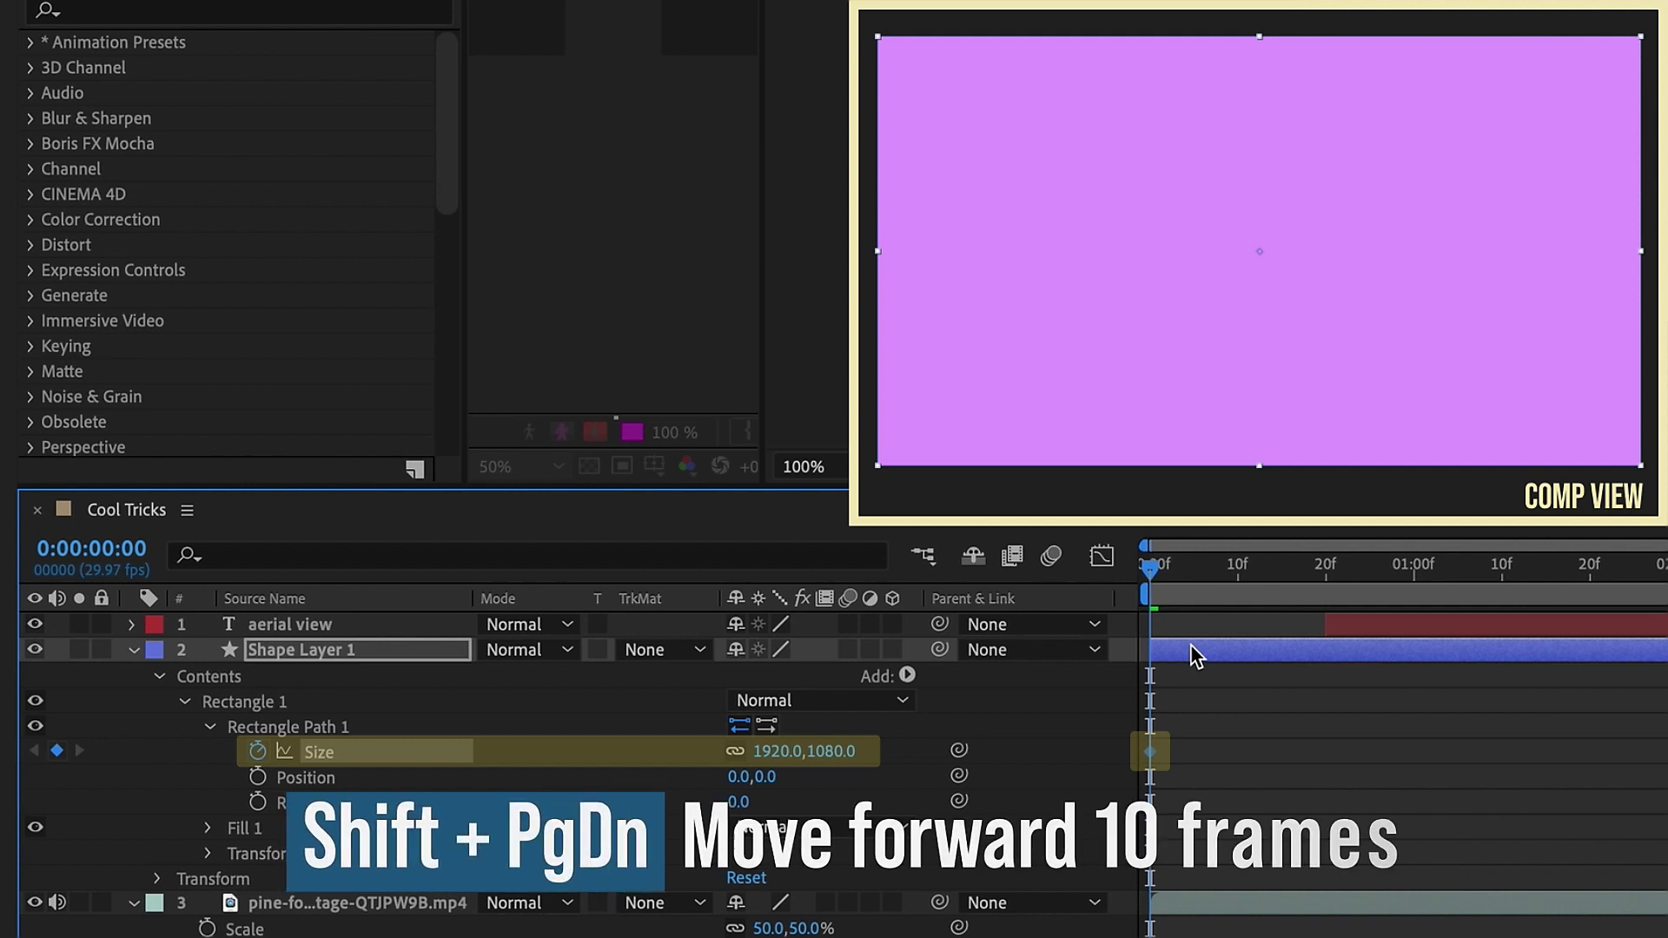
pyautogui.hotkey('shift', 'pagedown')
pyautogui.hotkey('shift', 'pagedown')
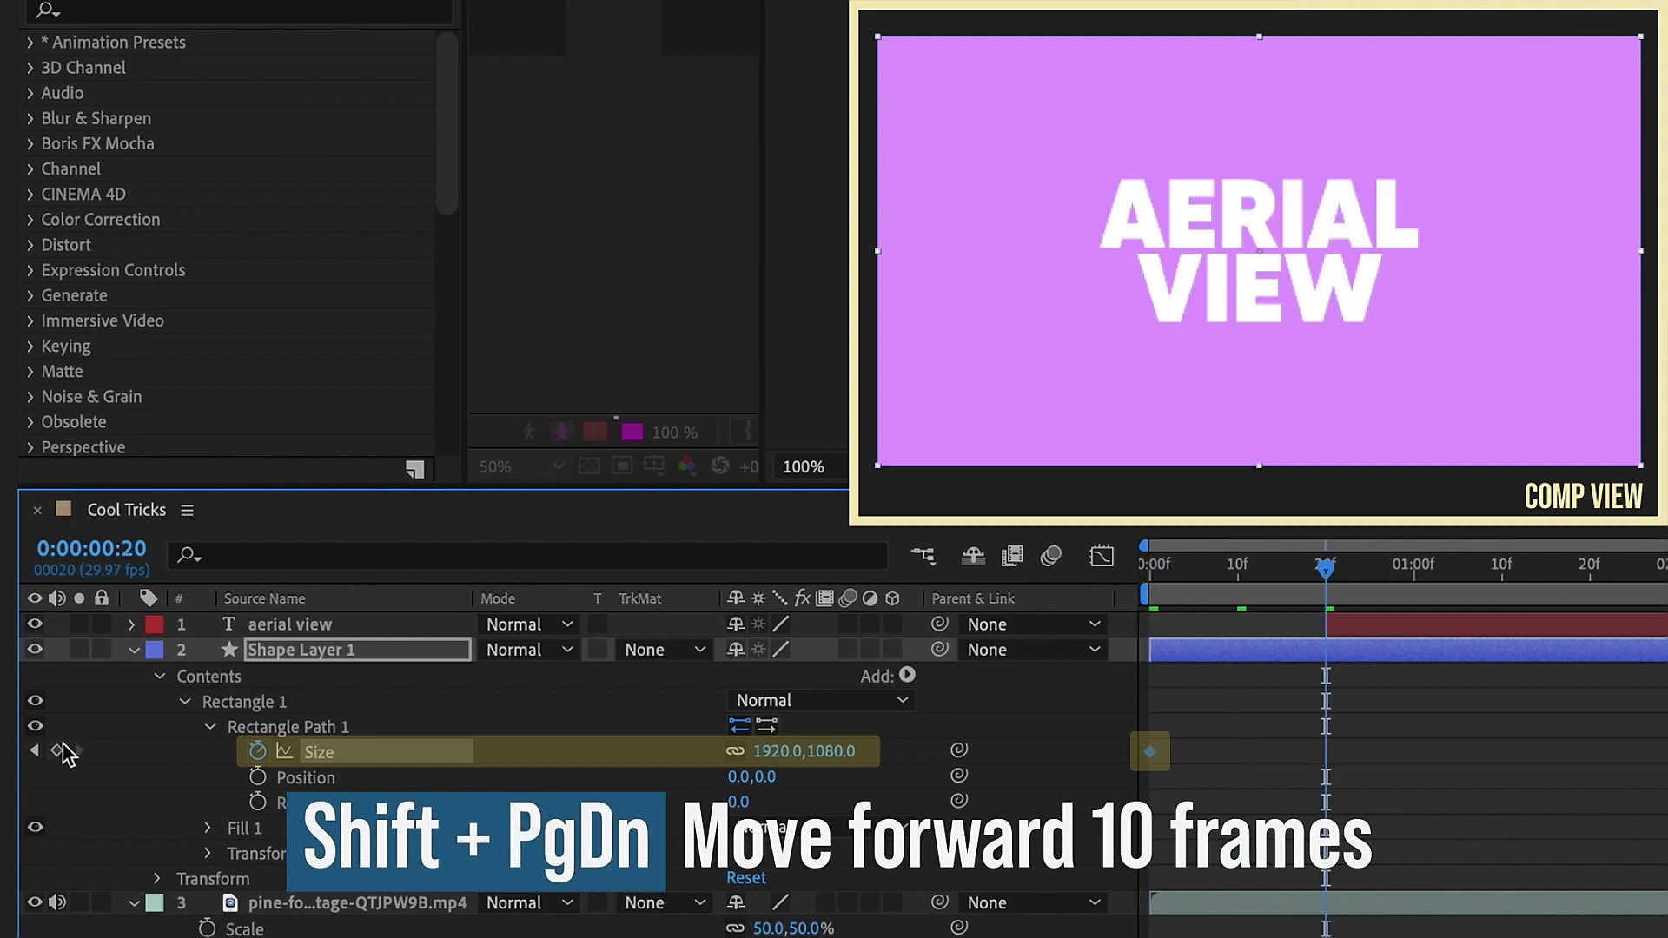
pyautogui.click(57, 750)
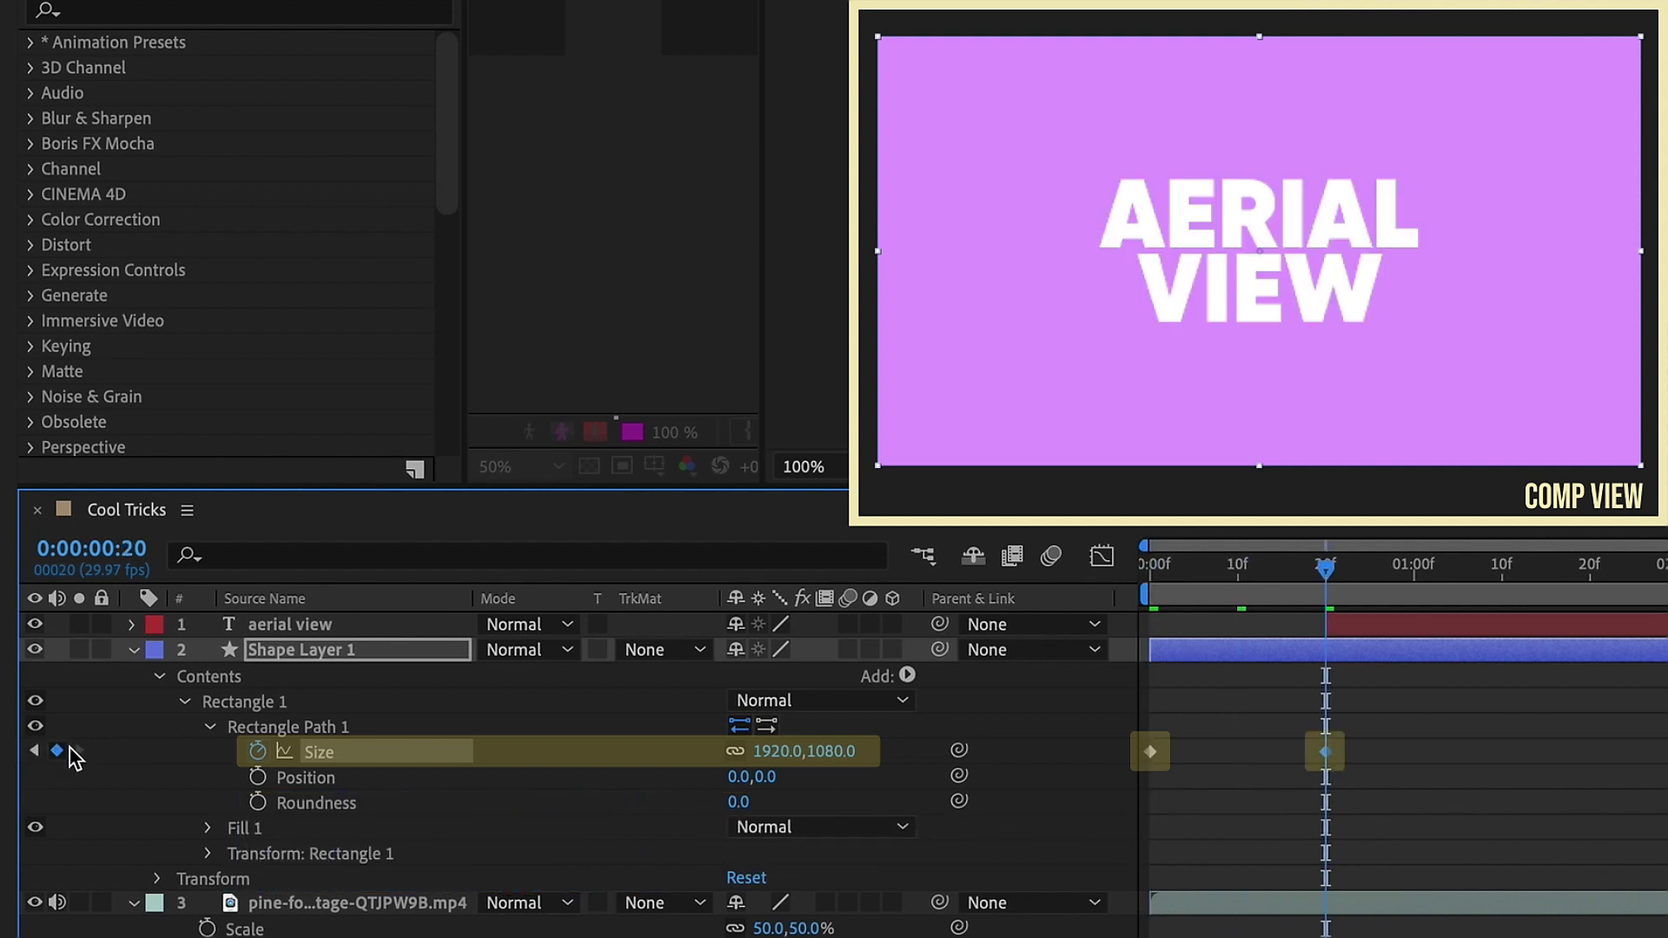
pyautogui.click(1155, 581)
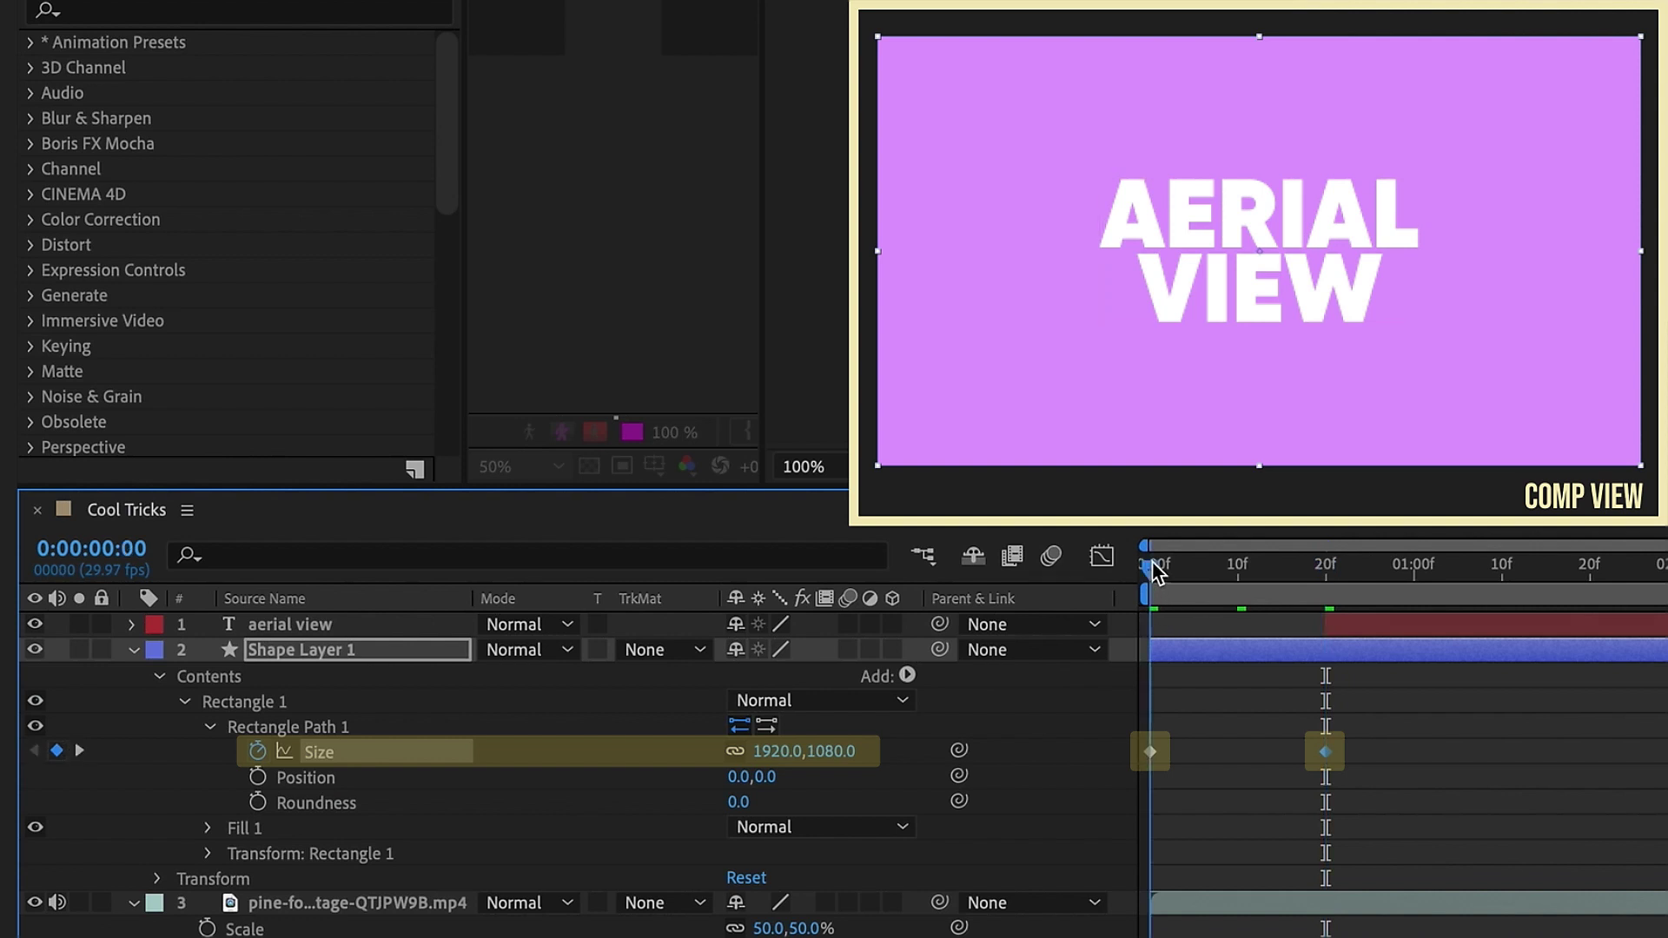
pyautogui.click(736, 752)
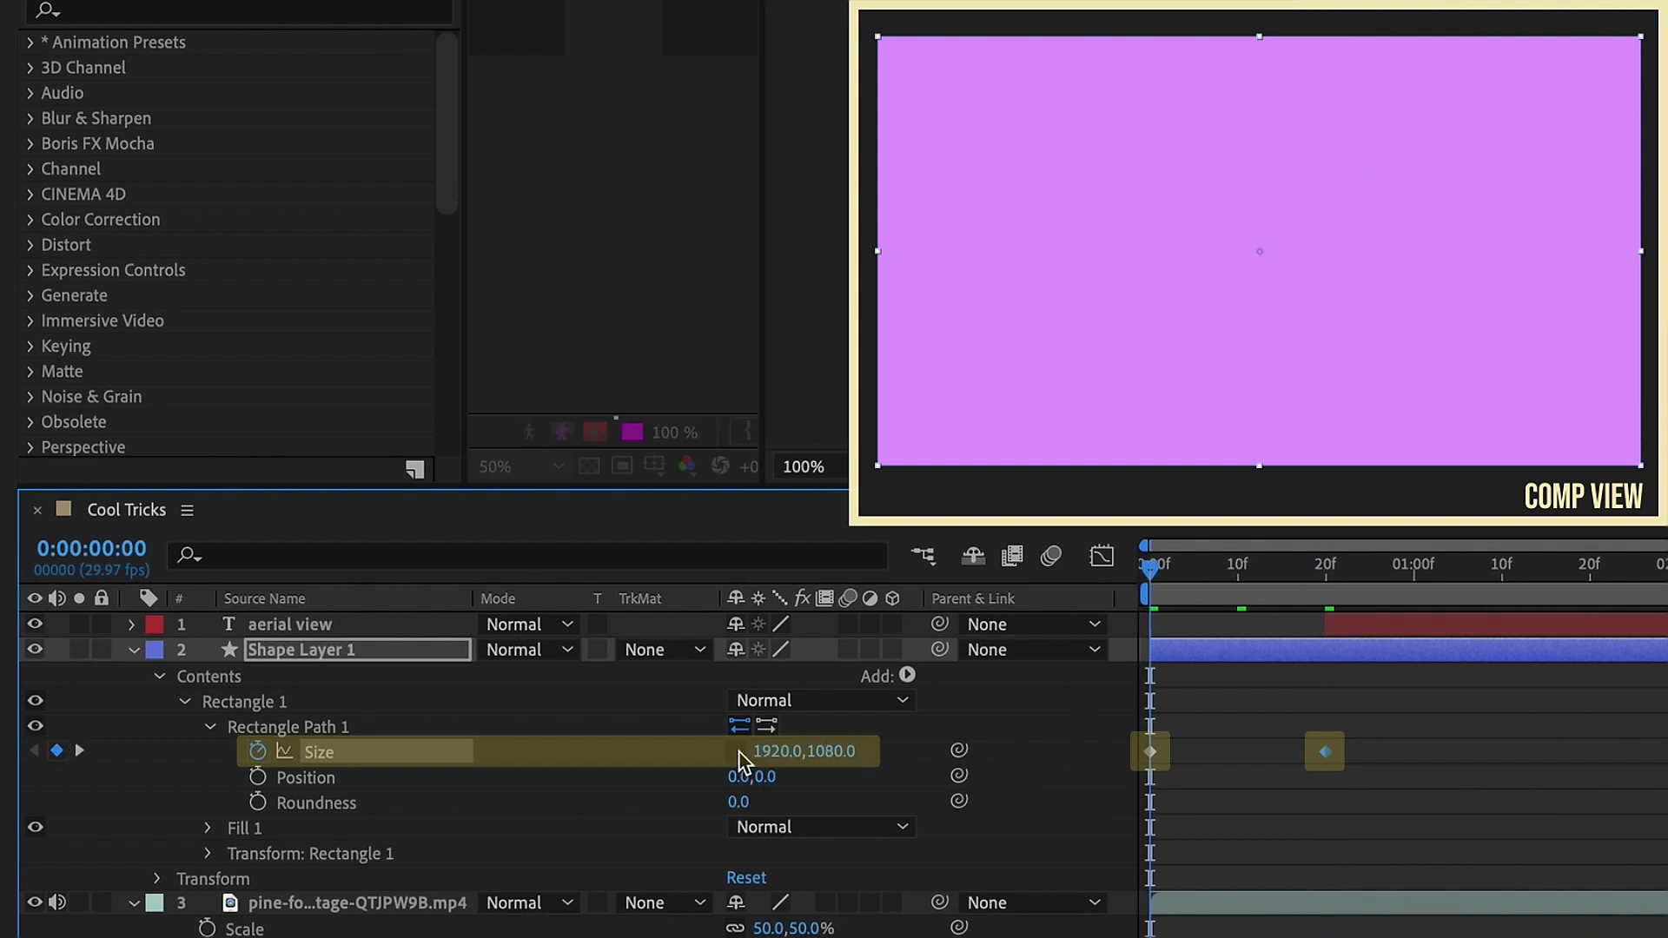
pyautogui.click(841, 752)
pyautogui.press('Return')
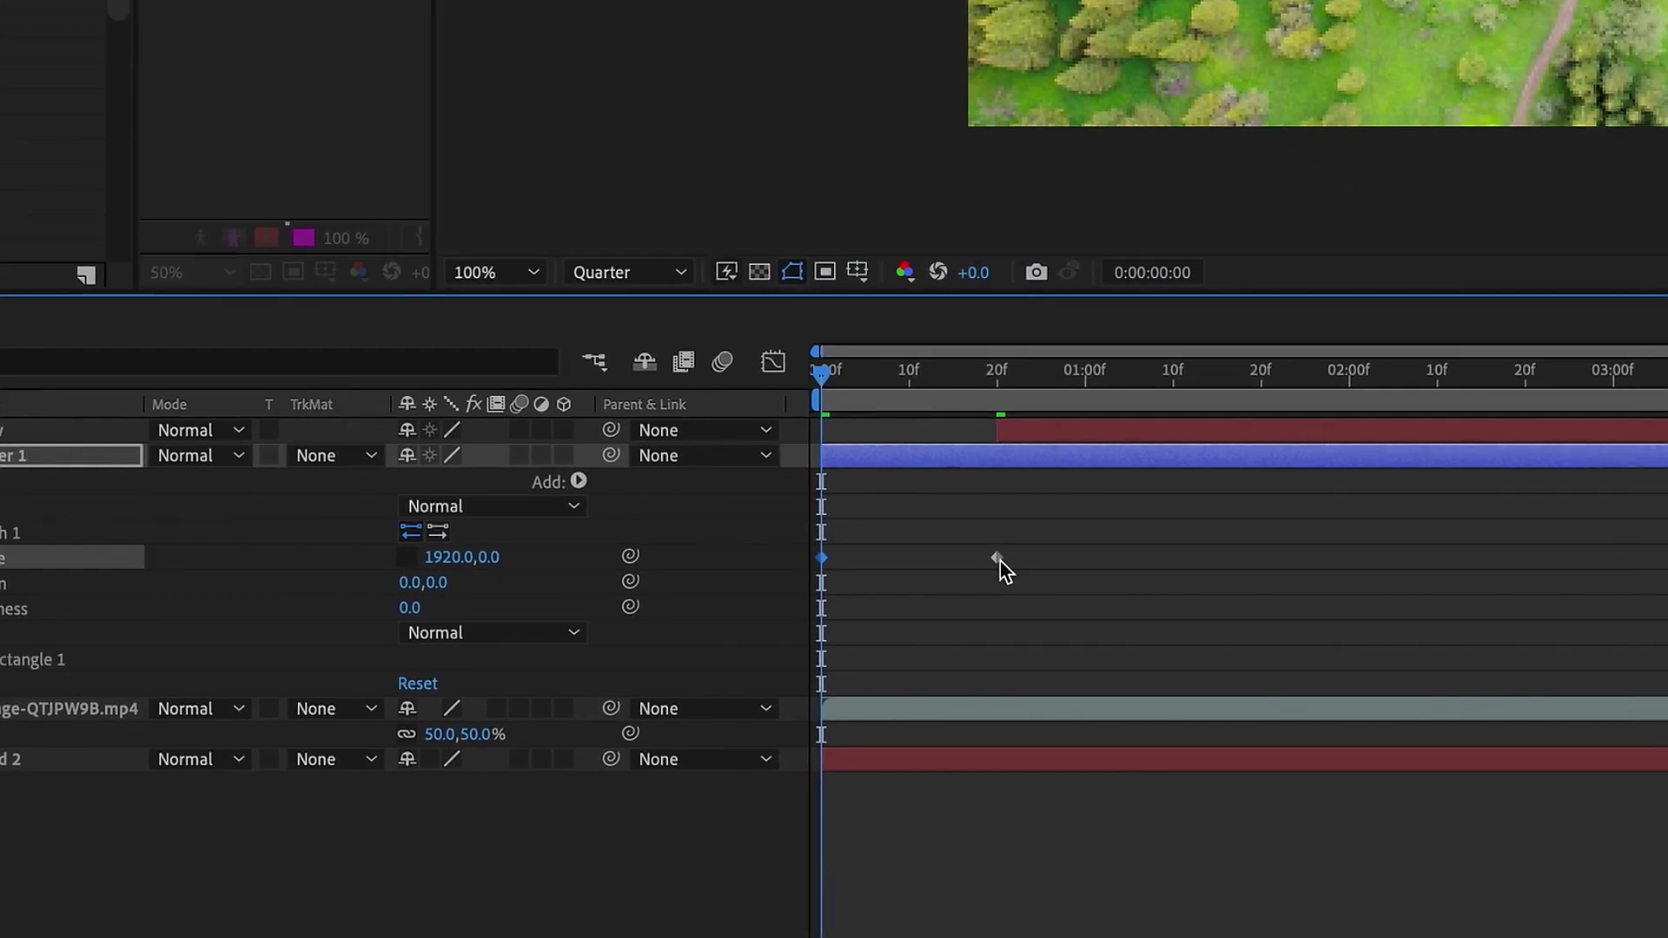
# Apply Easy Ease to the 20f keyframe and strengthen its influence in the speed graph.
pyautogui.rightClick(1325, 751)
pyautogui.moveTo(840, 751)
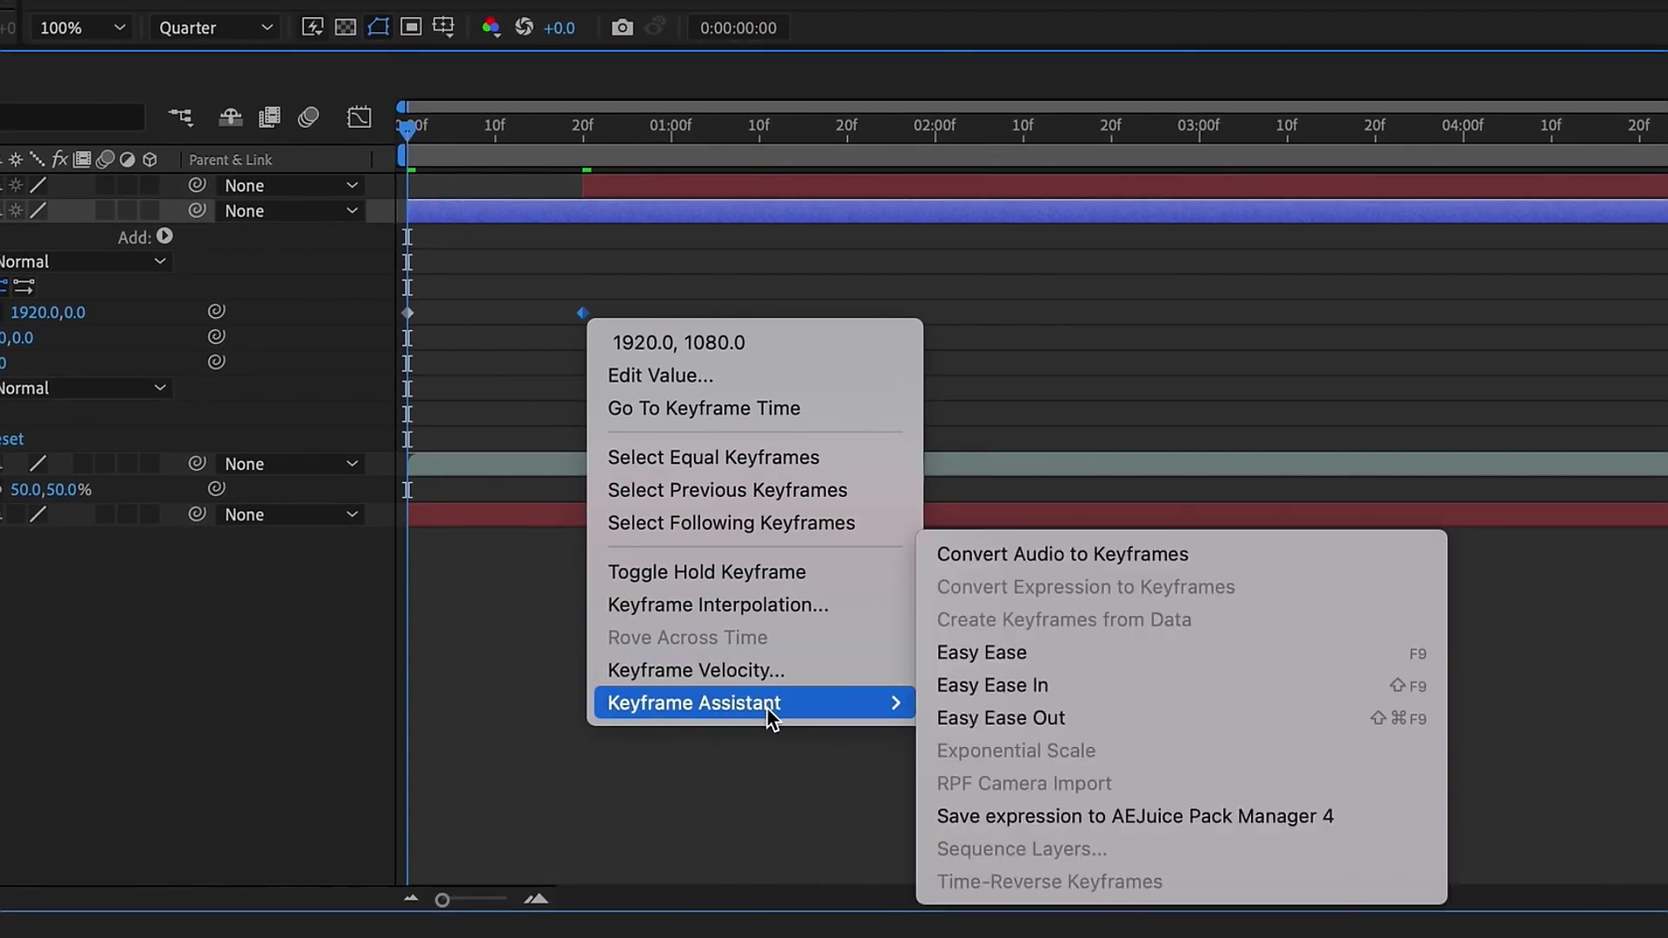
pyautogui.click(1027, 654)
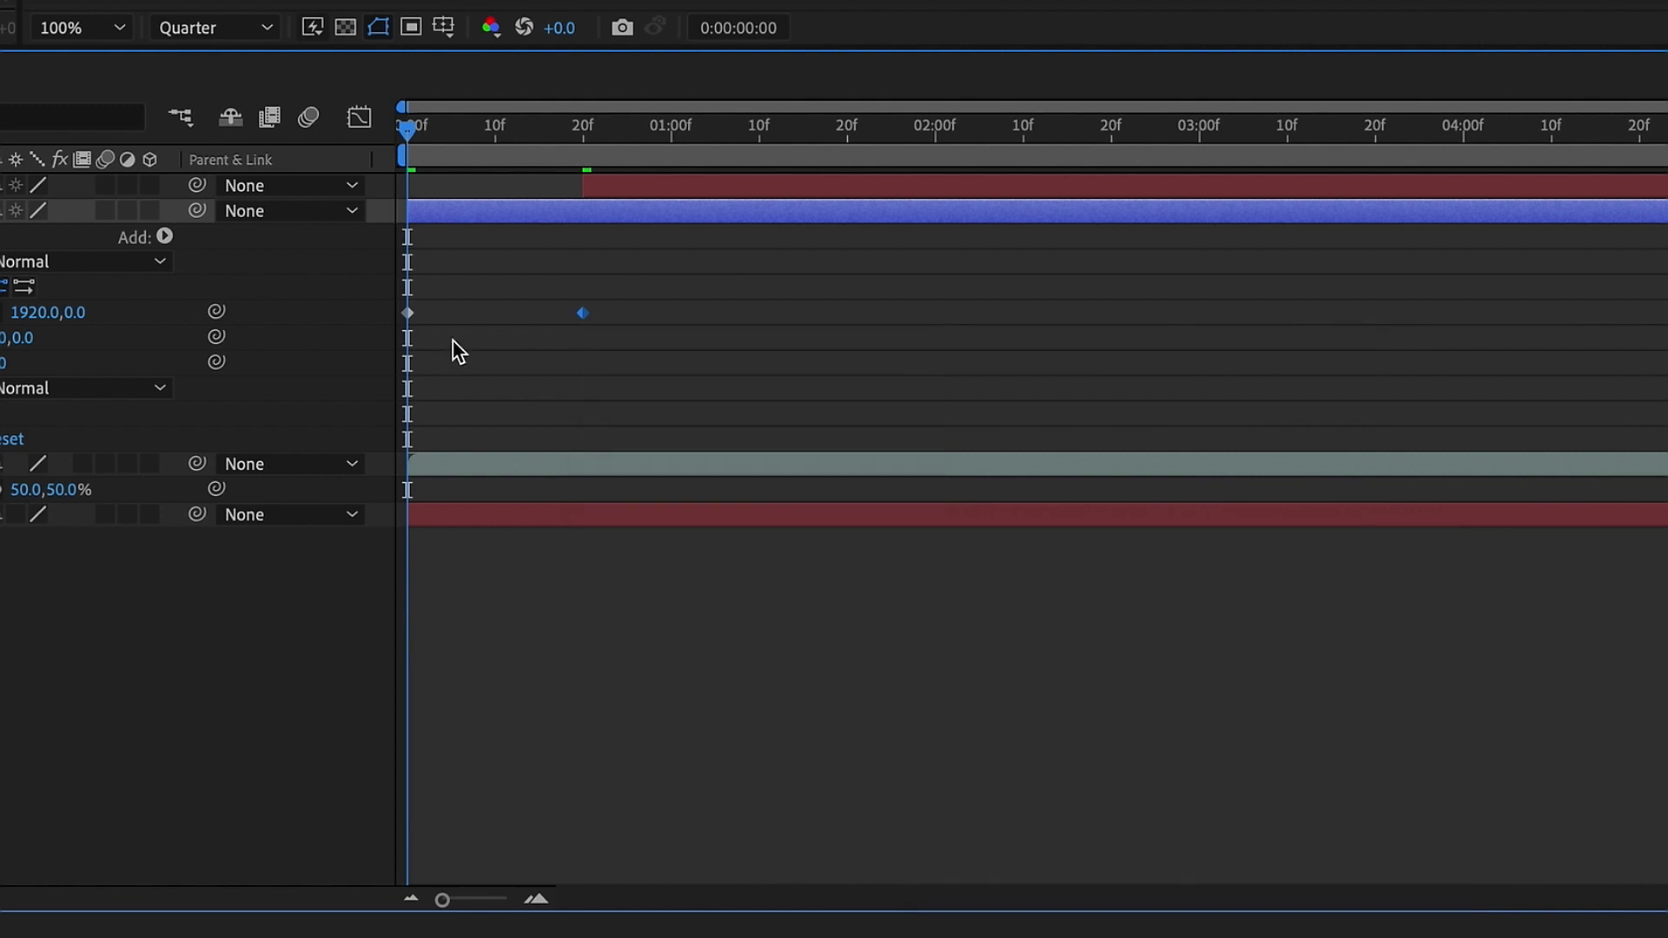
pyautogui.click(360, 118)
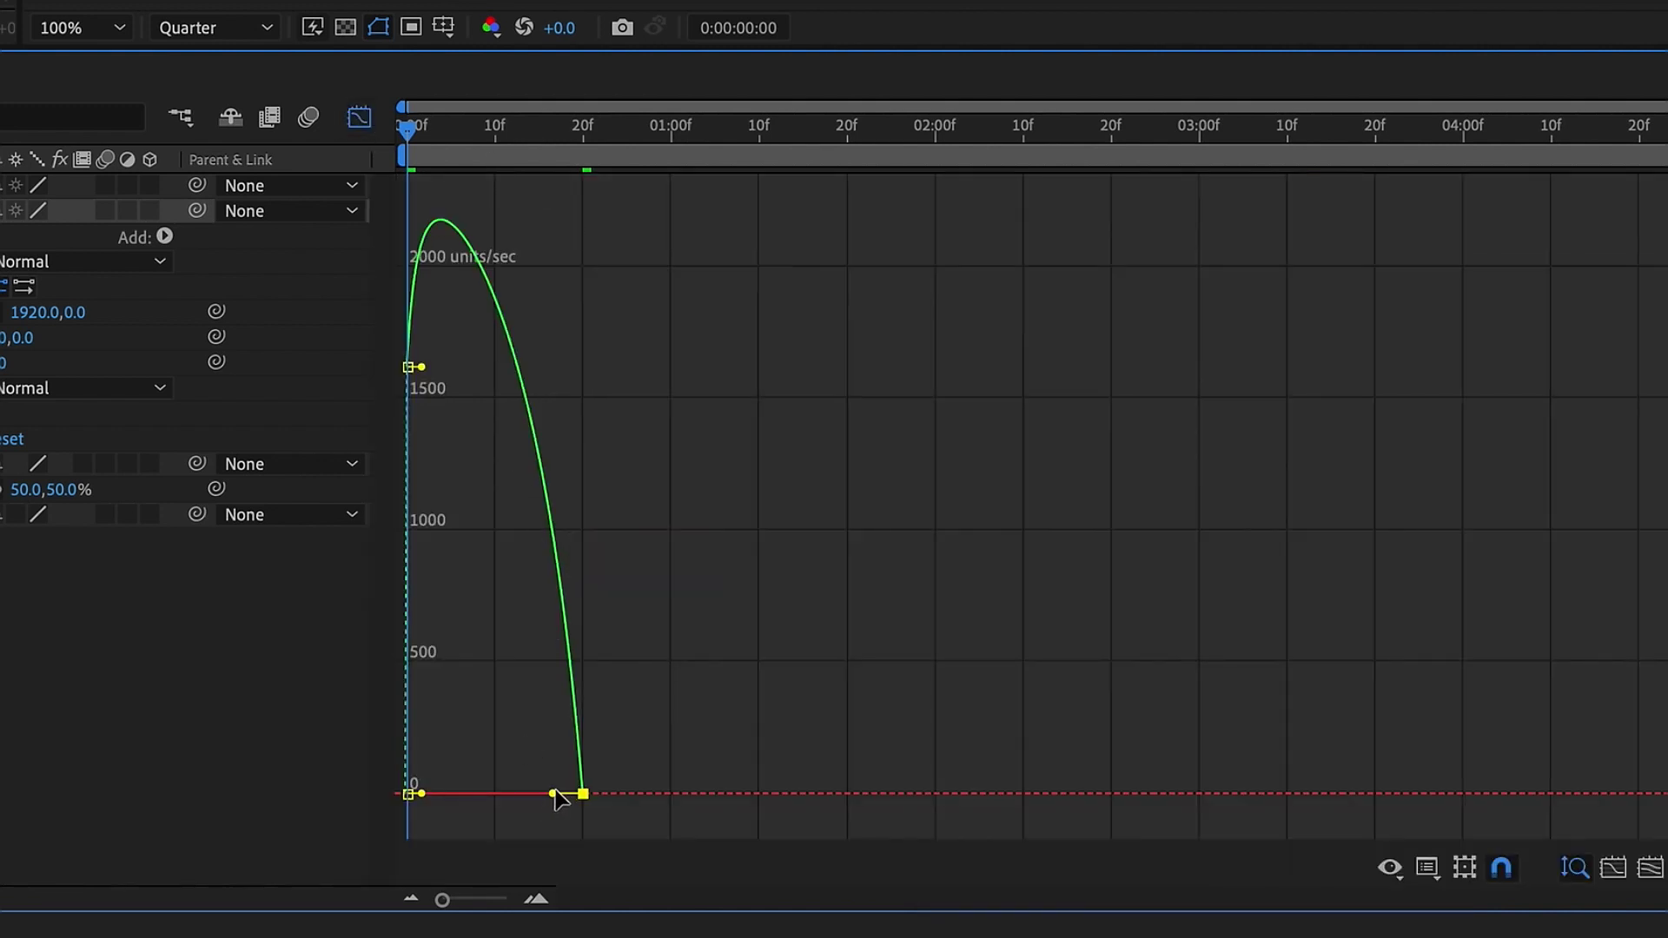
pyautogui.moveTo(554, 797); pyautogui.dragTo(476, 797)
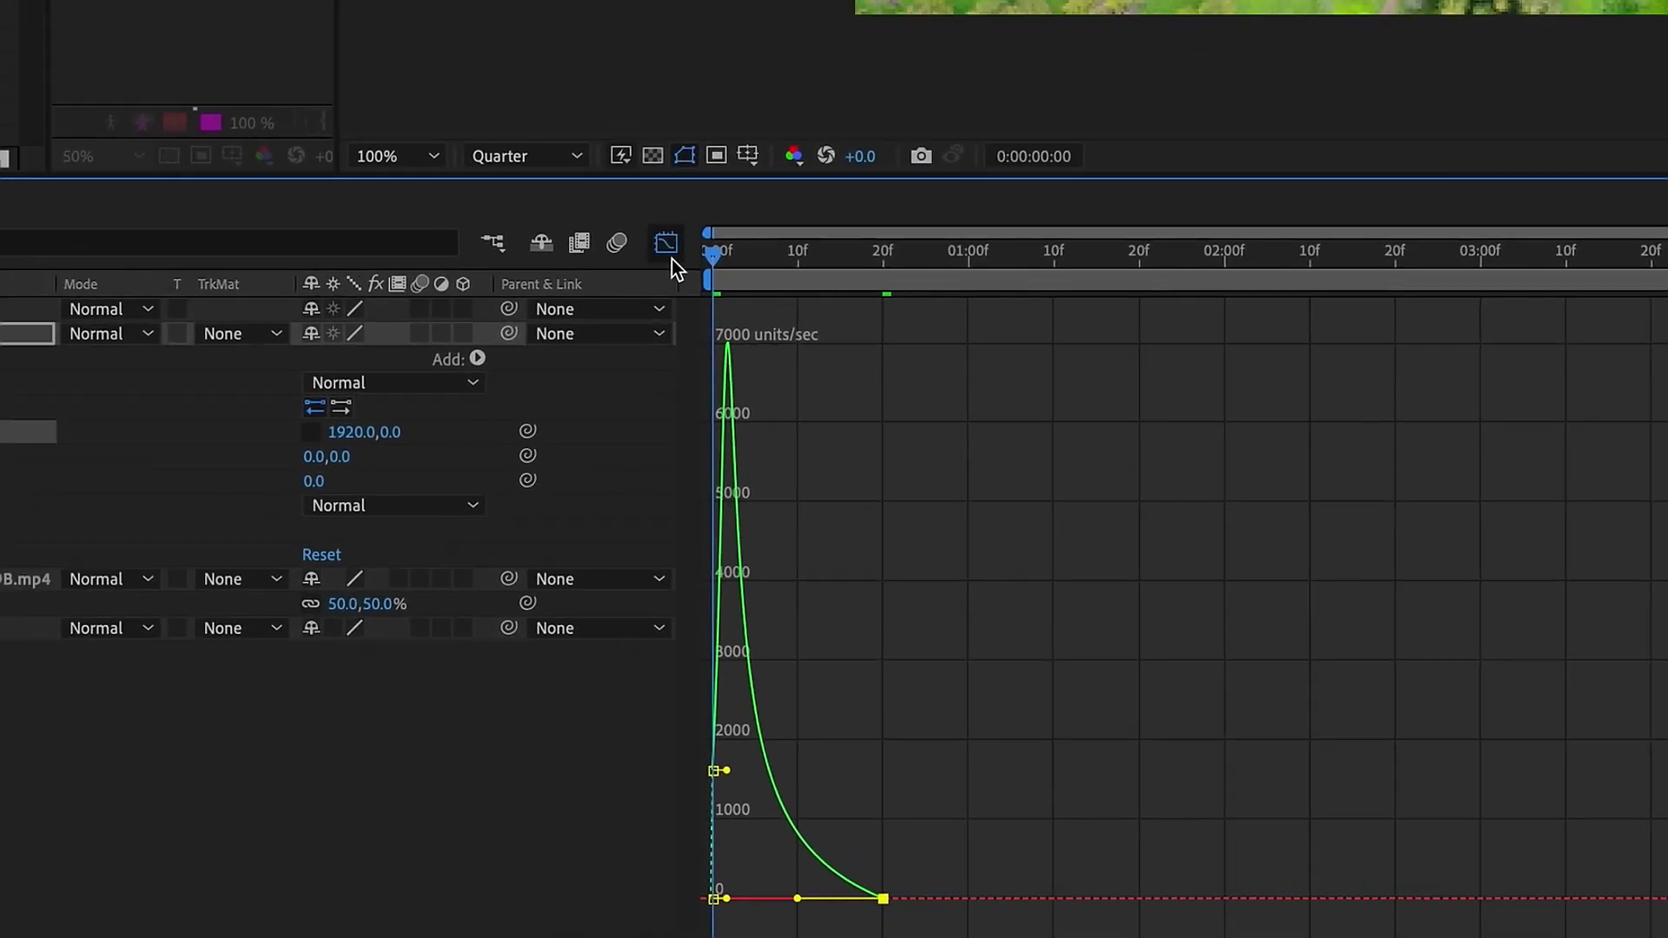
pyautogui.click(360, 118)
# Set the pine forest footage's track matte to Alpha Matte 'Shape Layer 1'.
pyautogui.click(302, 690)
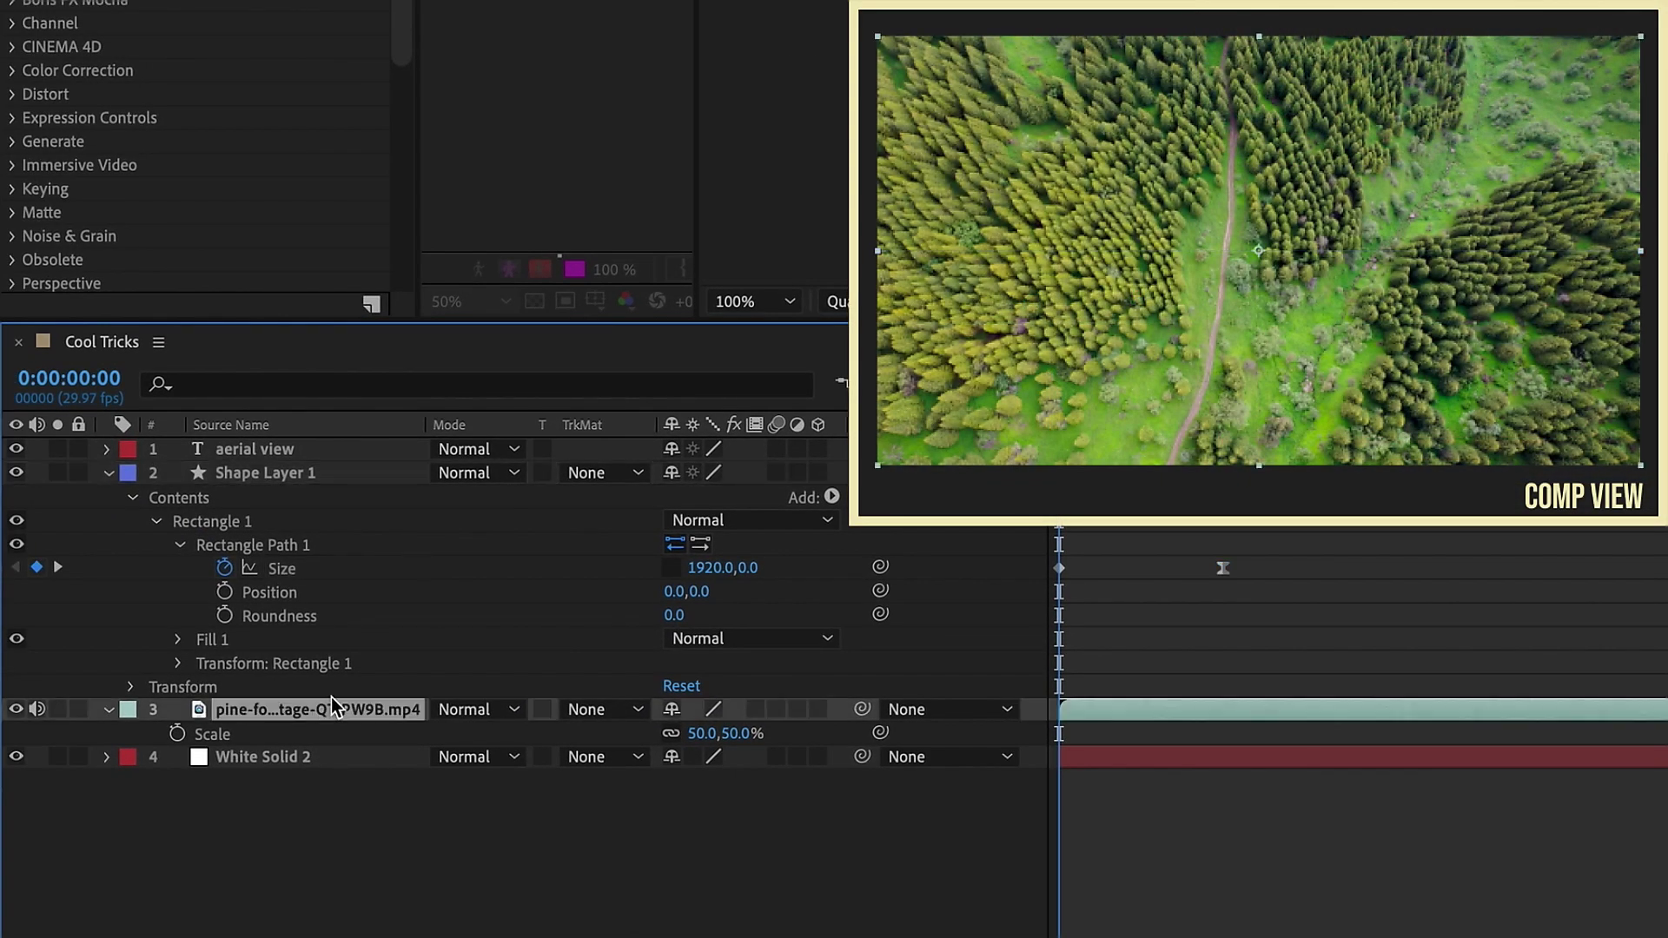
pyautogui.click(600, 710)
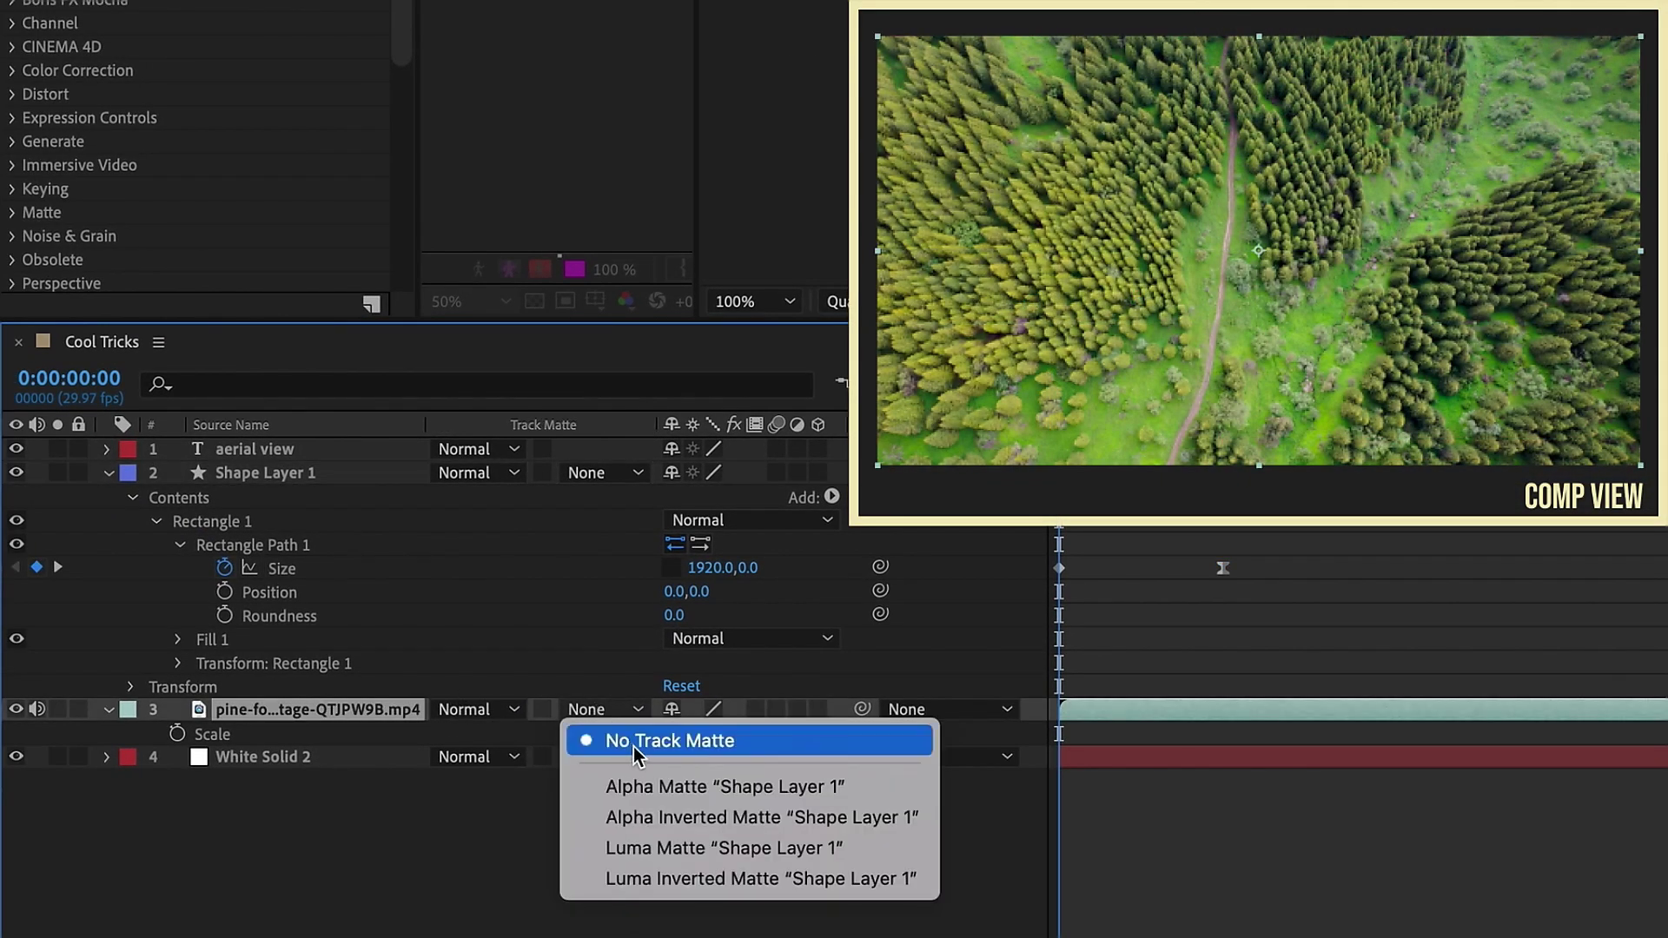
pyautogui.click(655, 785)
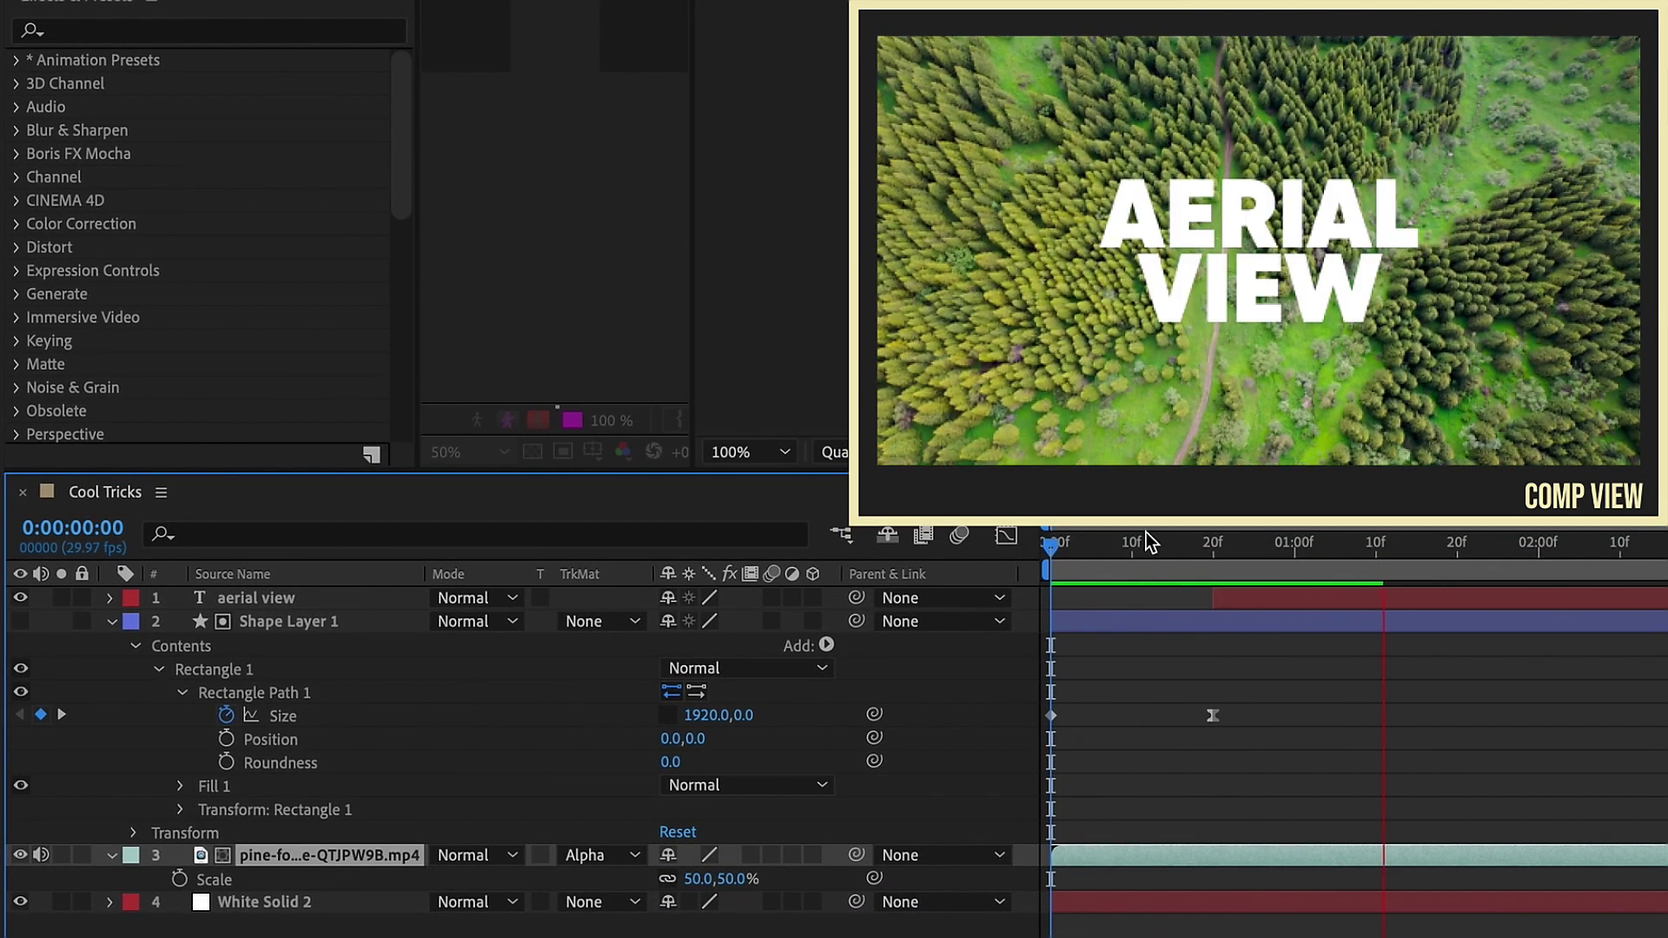
pyautogui.click(1213, 545)
pyautogui.click(257, 598)
# Scale the aerial view title to 161% and apply the Typewriter preset to it.
pyautogui.press('s')
pyautogui.moveTo(712, 623); pyautogui.dragTo(782, 607)
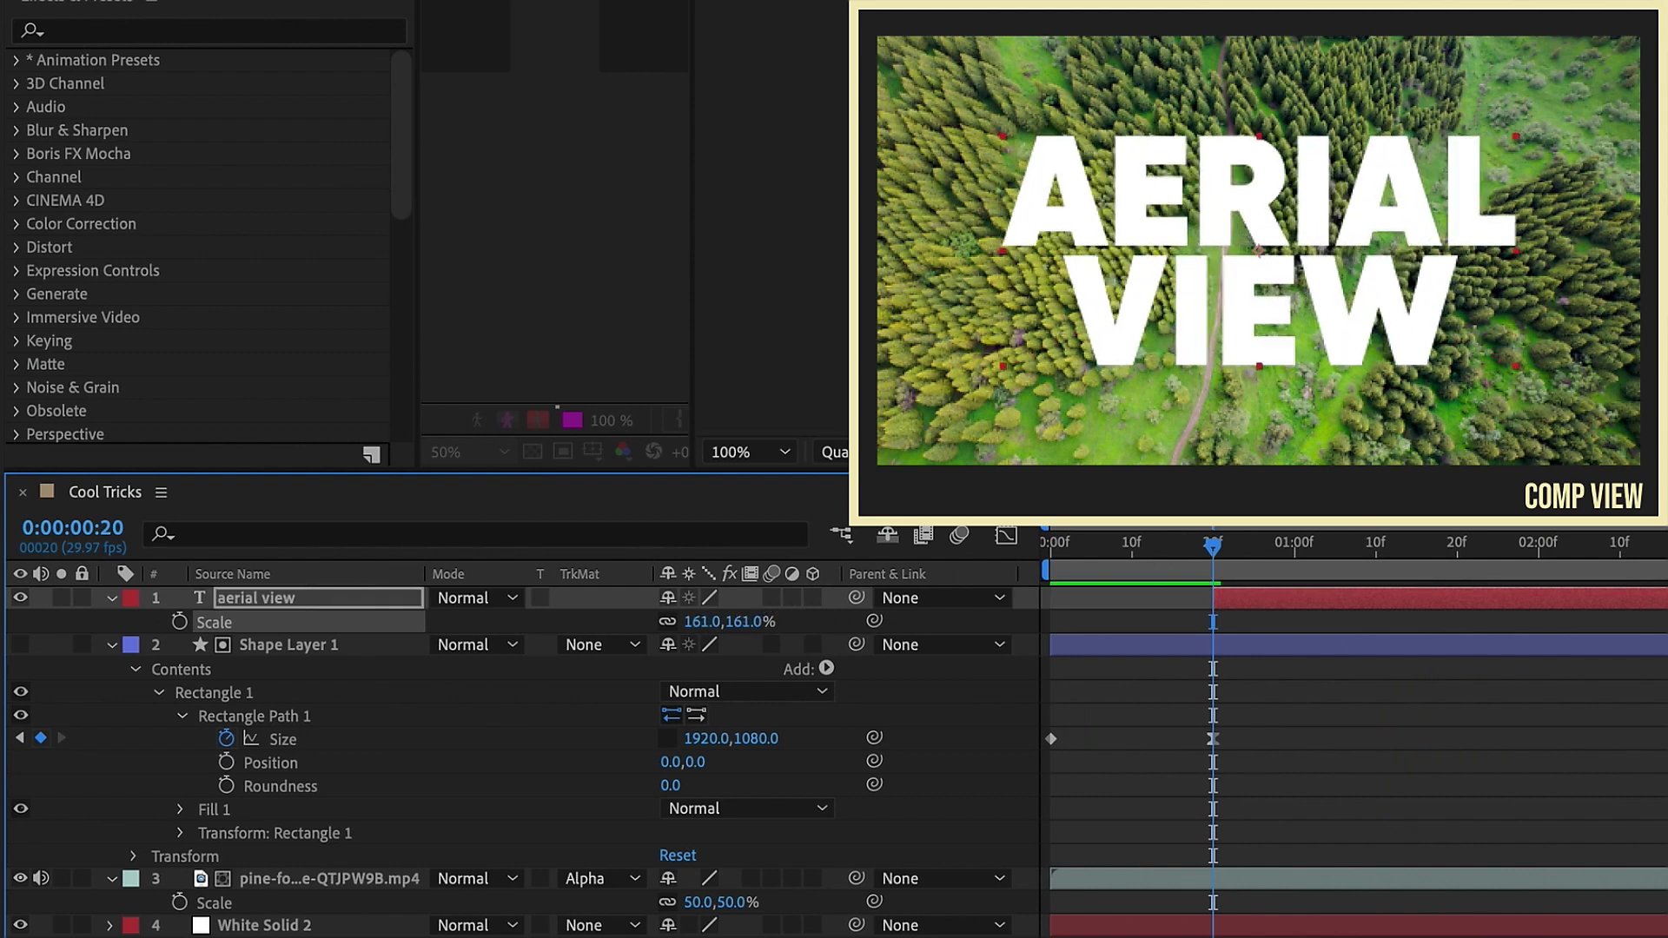
pyautogui.click(174, 30)
pyautogui.write('typ')
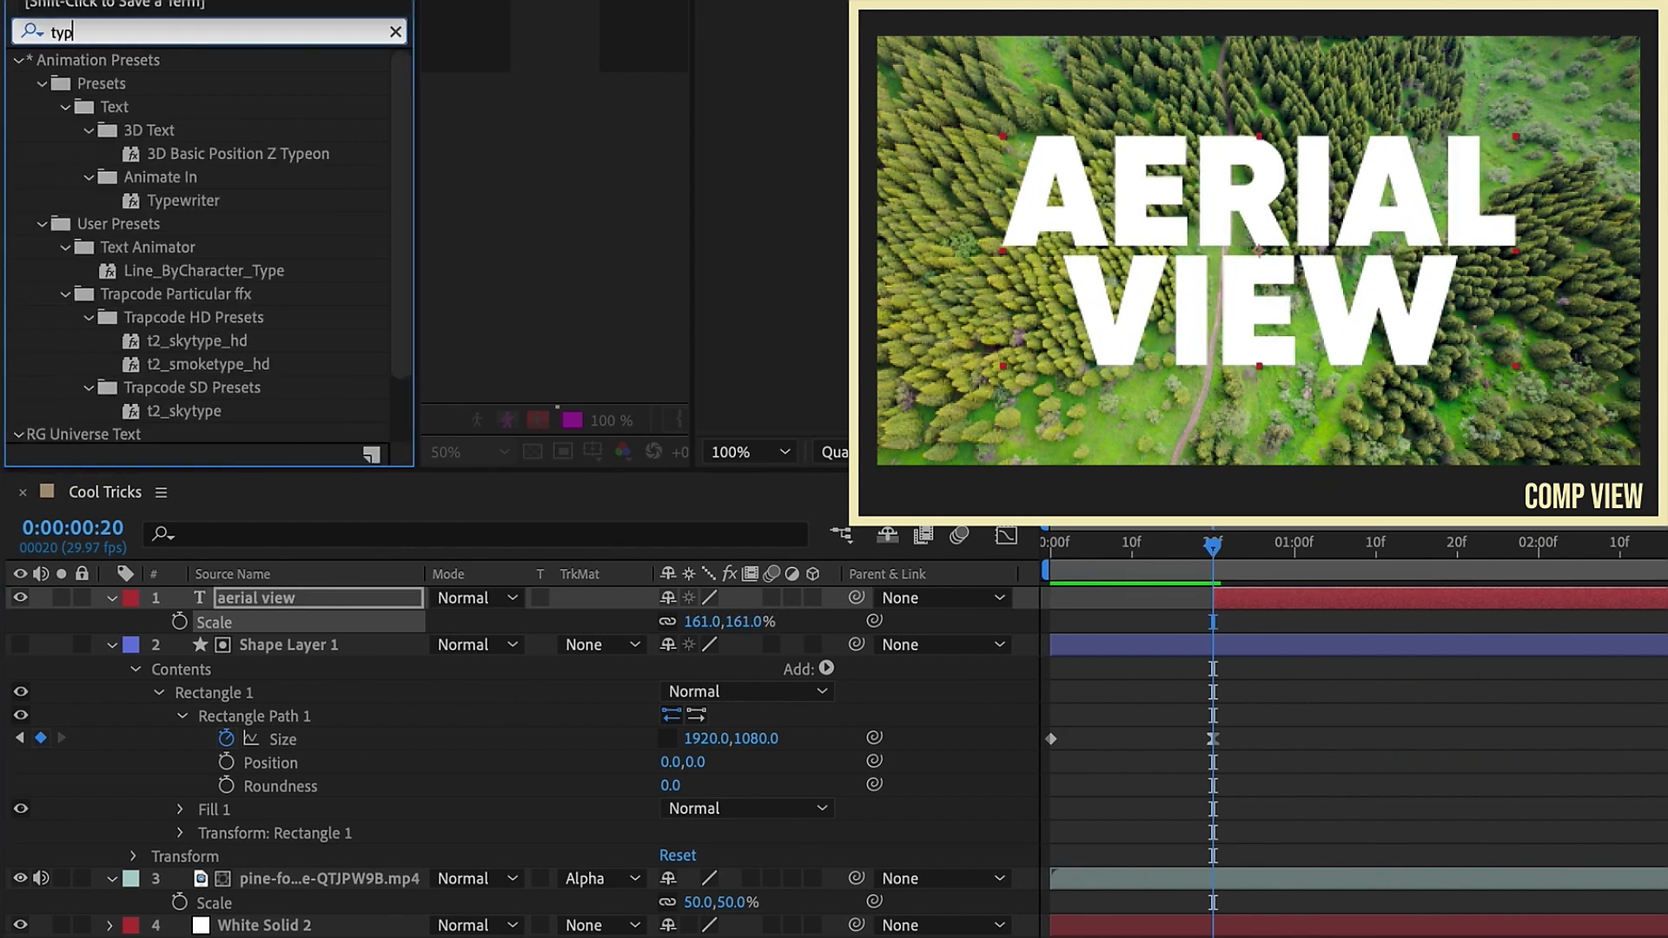
pyautogui.write('ewriter')
pyautogui.click(198, 156)
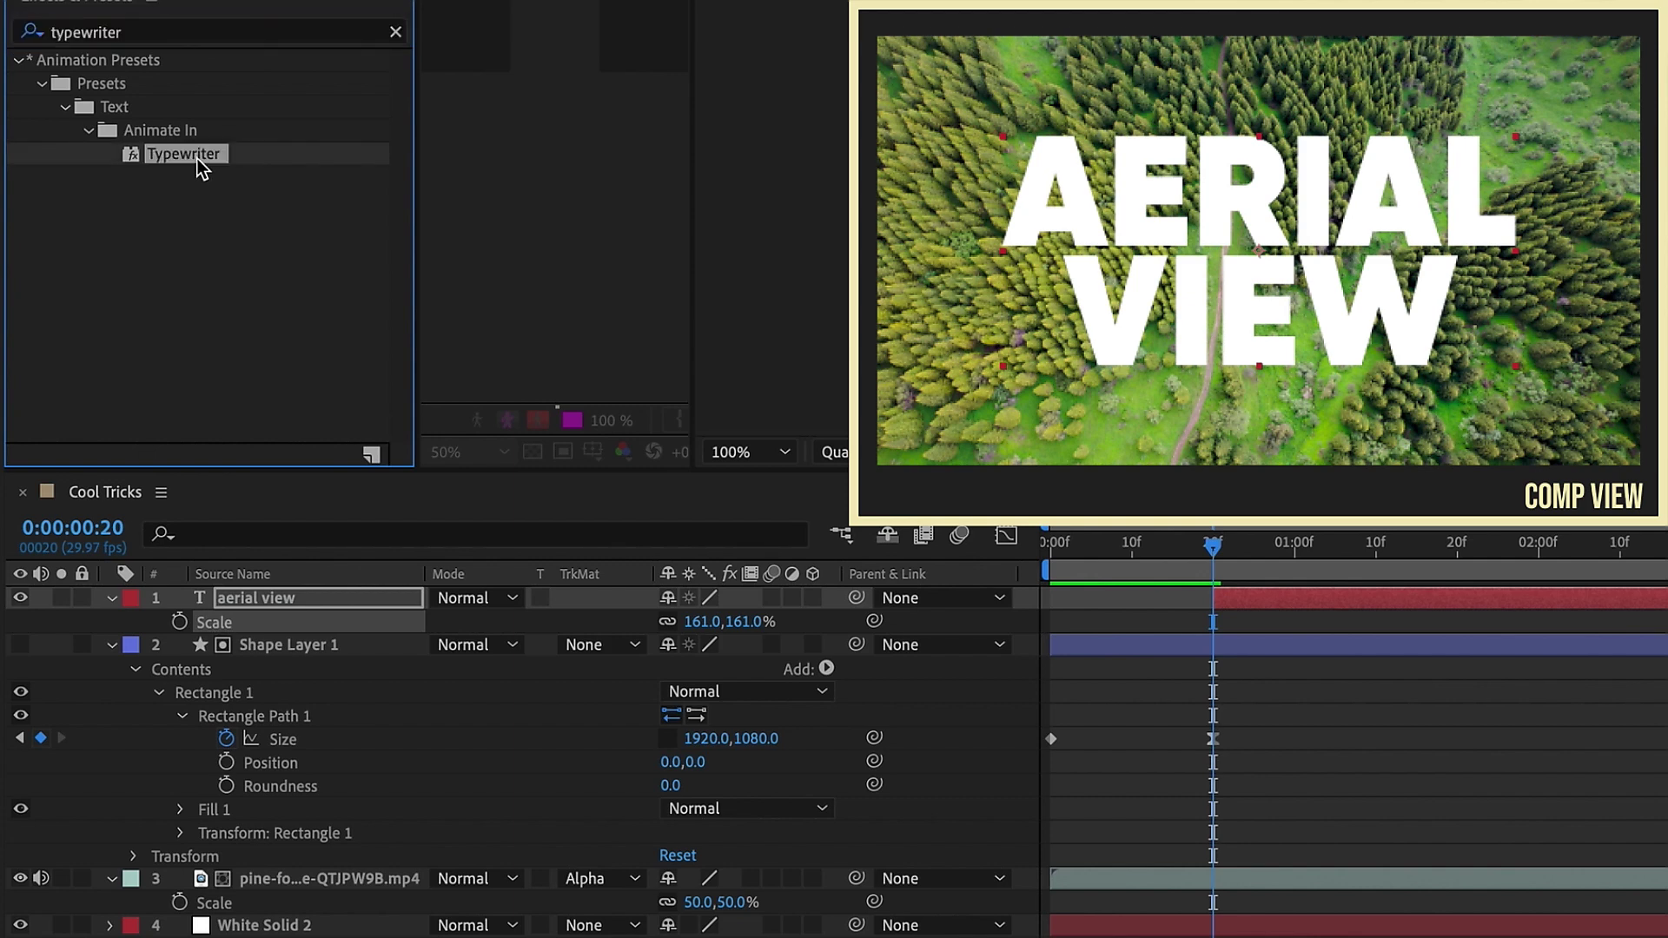
pyautogui.moveTo(201, 165); pyautogui.dragTo(345, 605)
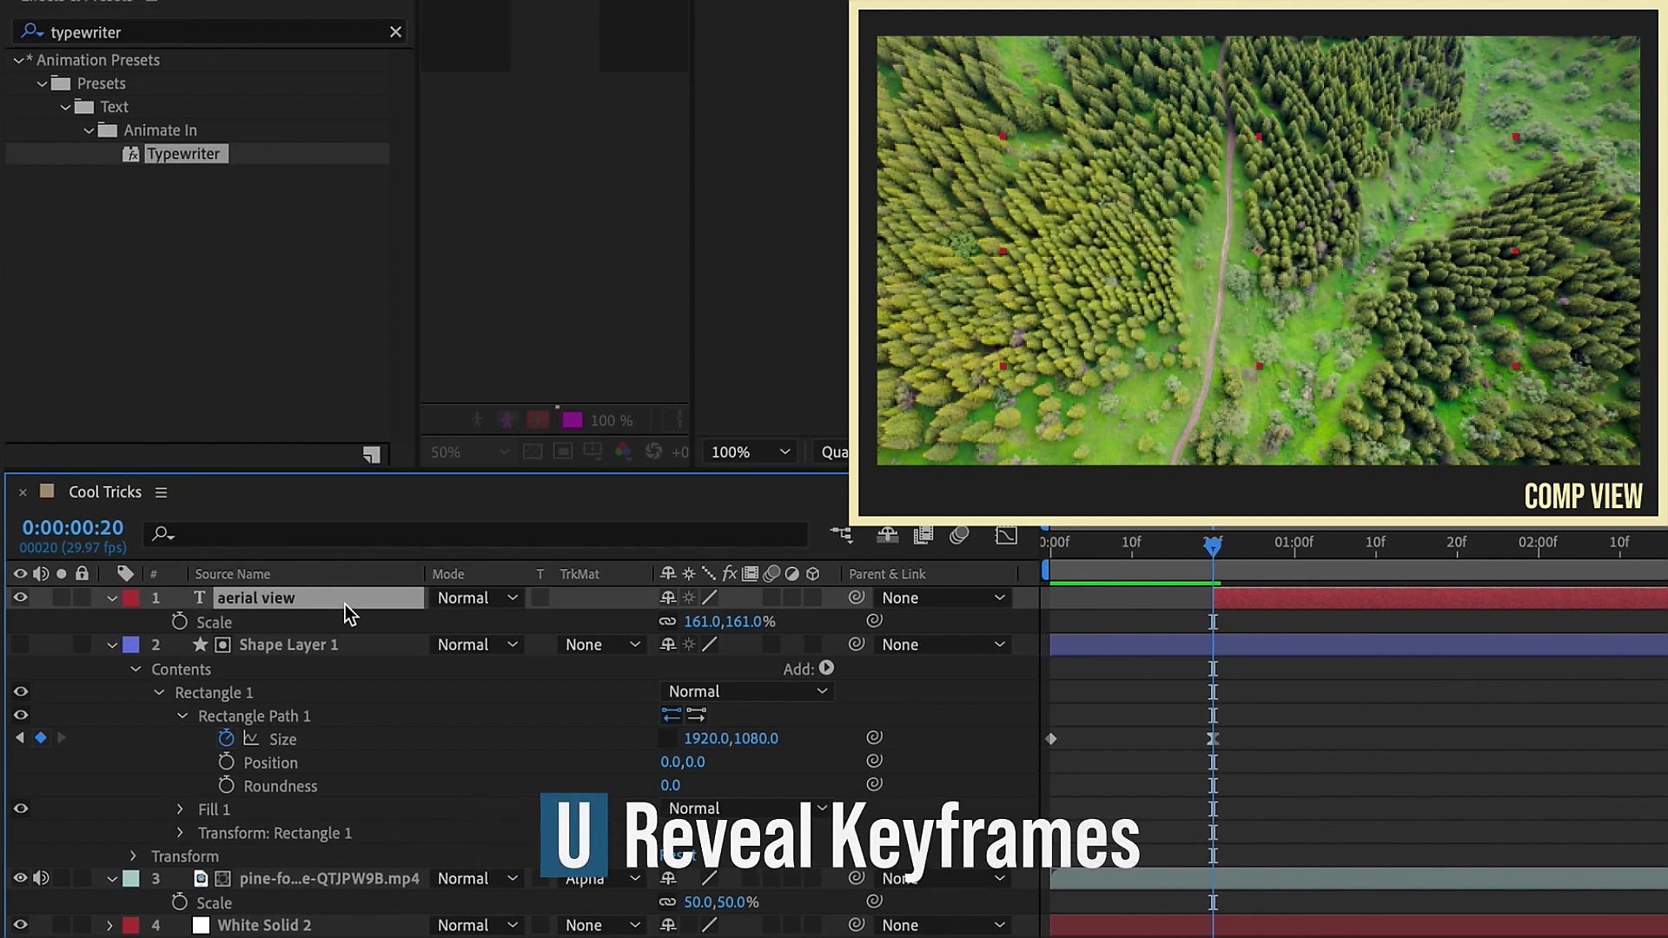
# Set the Typewriter range selector's Based On option to Words.
pyautogui.press('u')
pyautogui.click(183, 623)
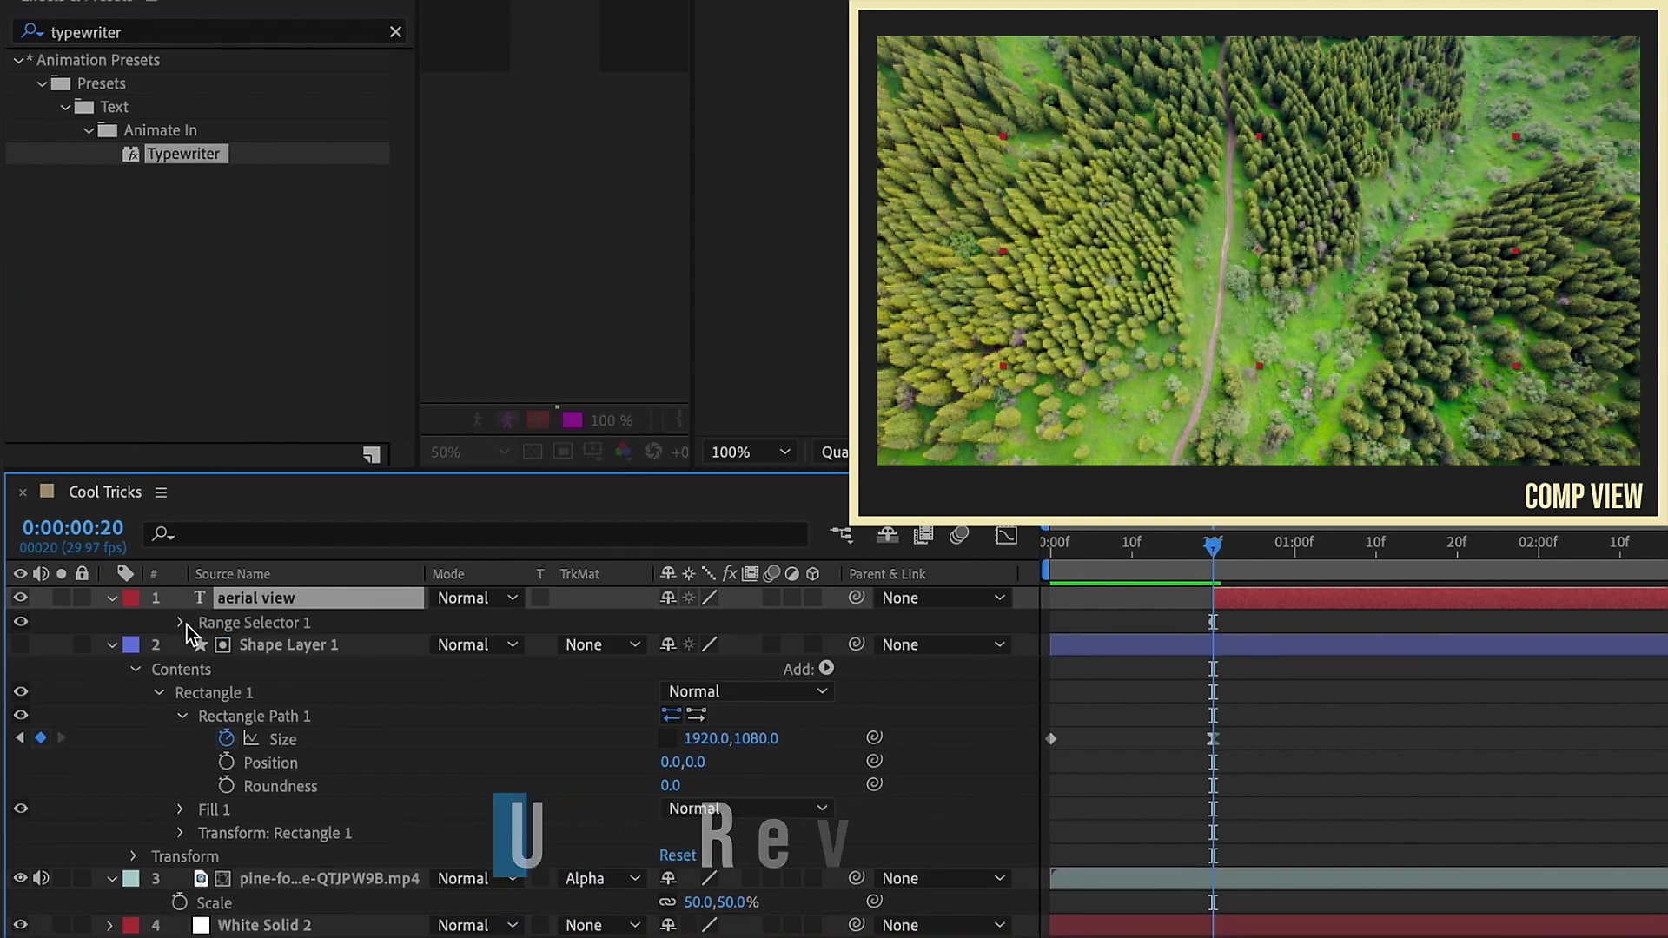
pyautogui.click(182, 623)
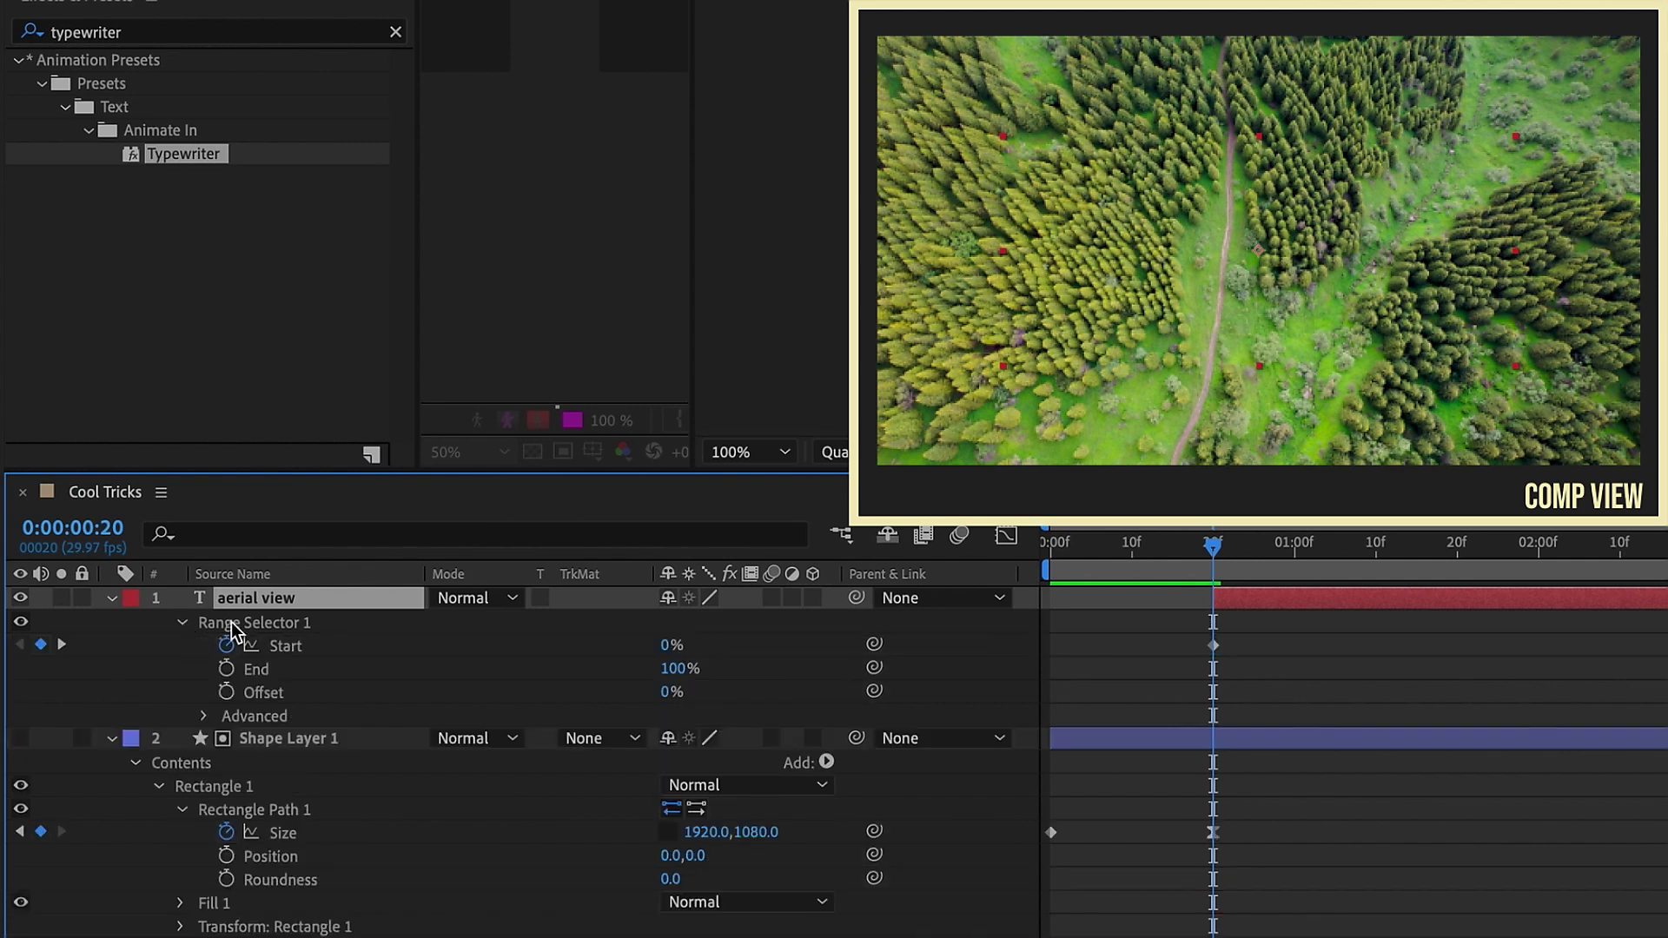
pyautogui.click(204, 717)
pyautogui.click(286, 762)
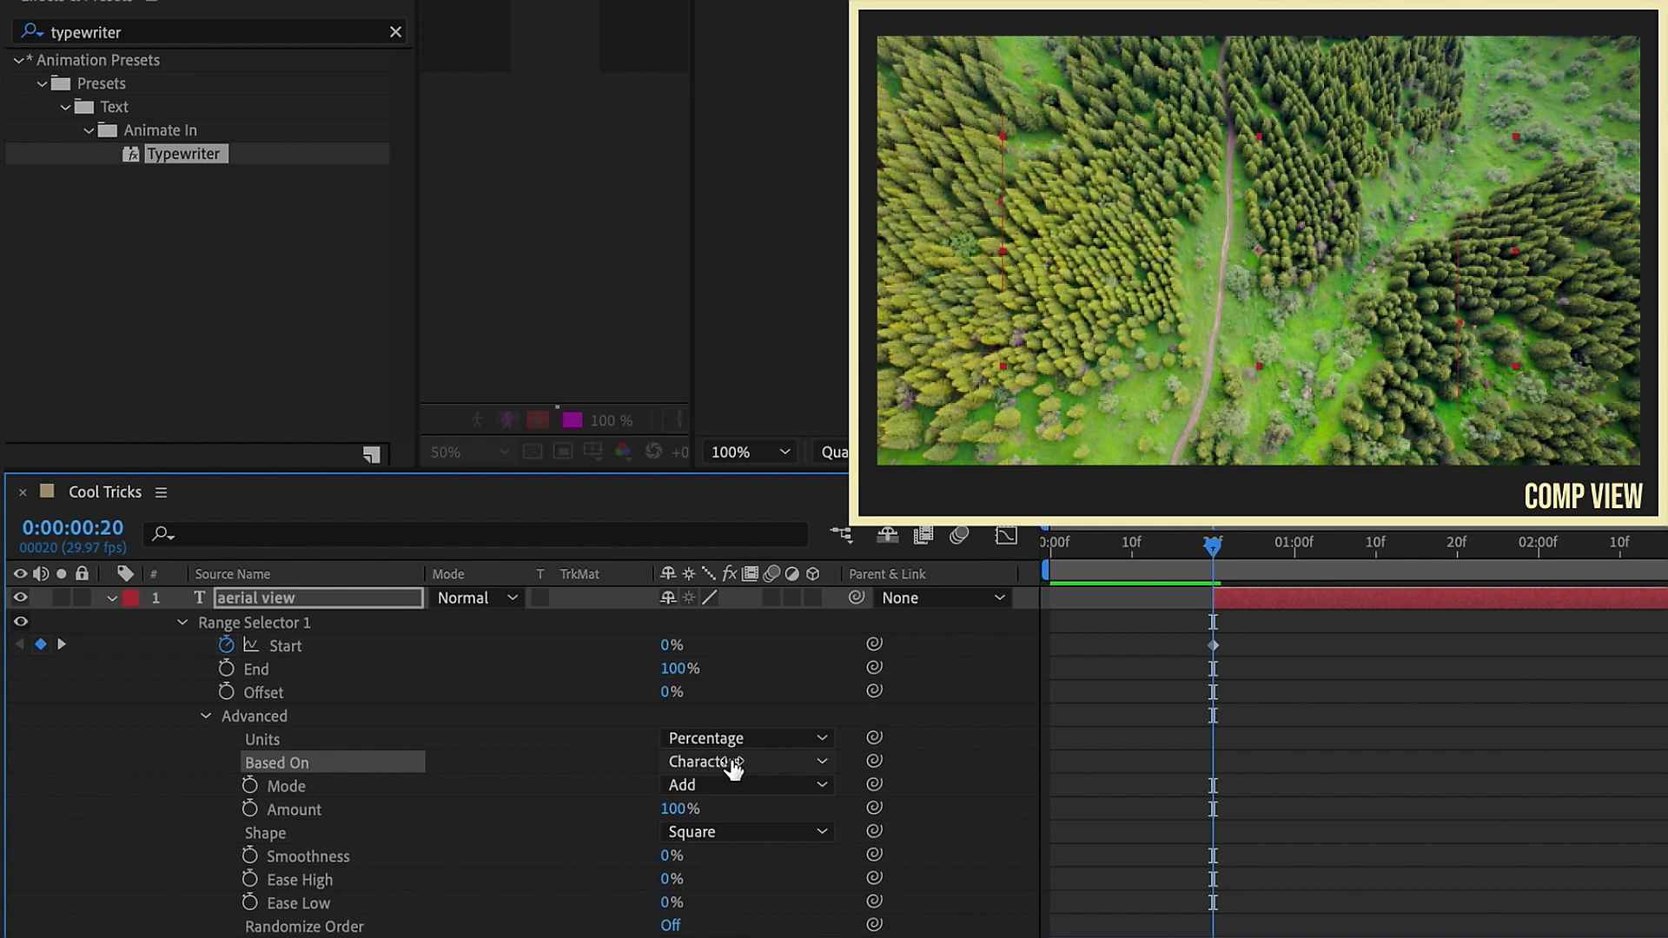
pyautogui.click(732, 764)
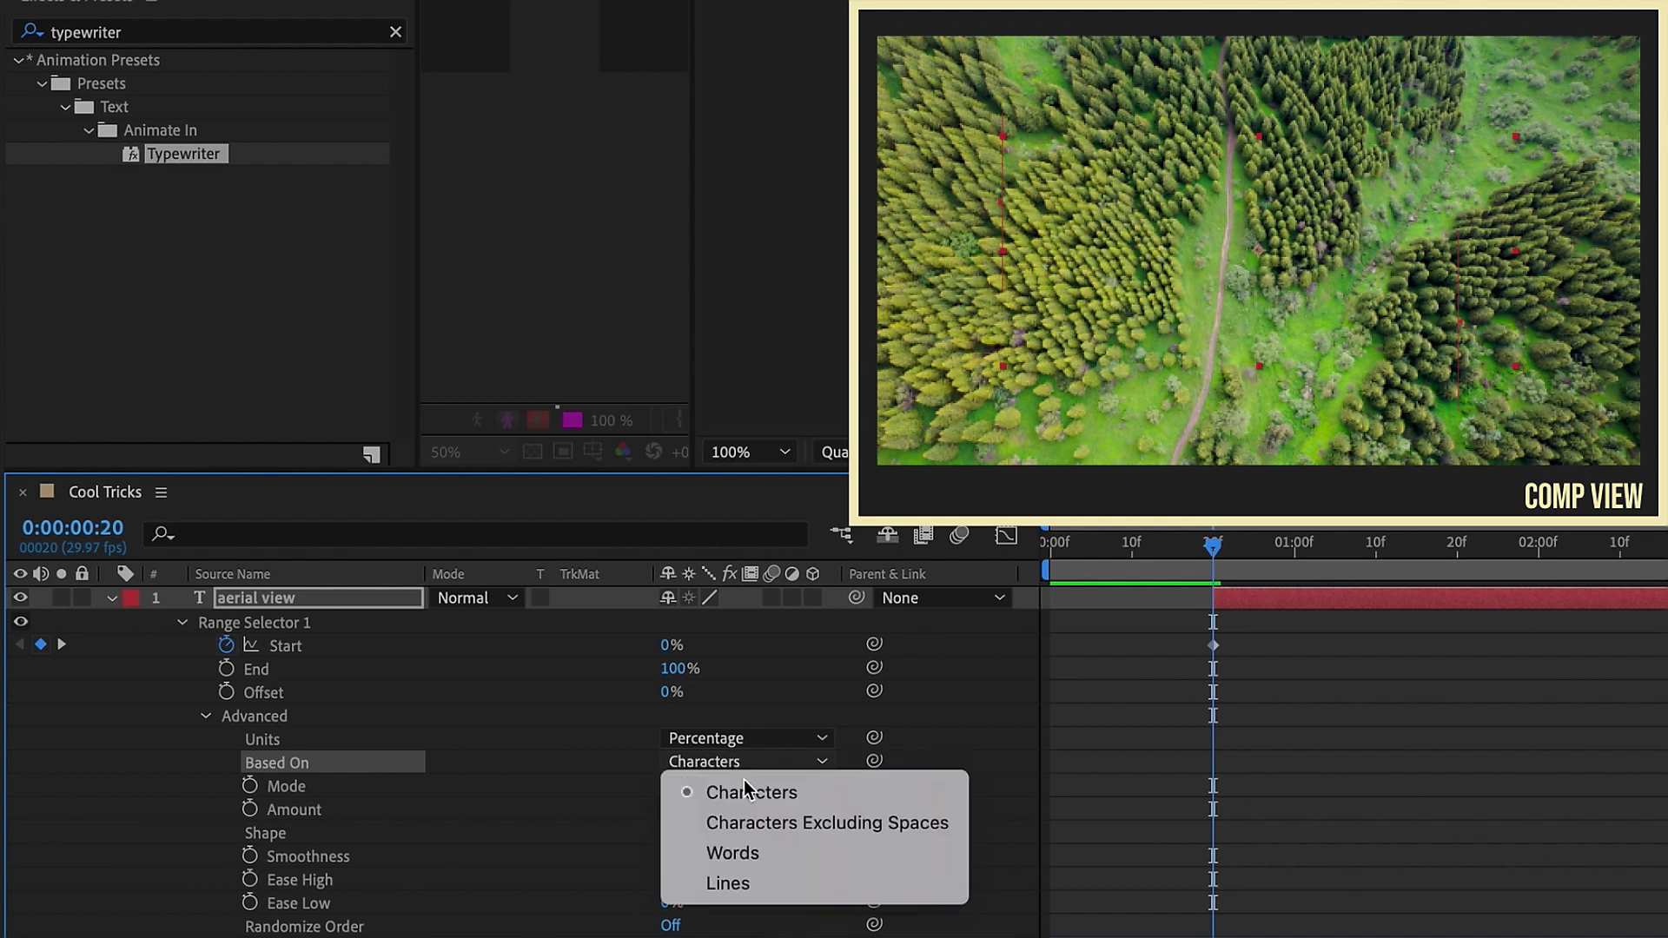
pyautogui.click(752, 854)
# Replace the Start keyframes with a 47% hold keyframe at frame 20 showing only AERIAL.
pyautogui.click(285, 648)
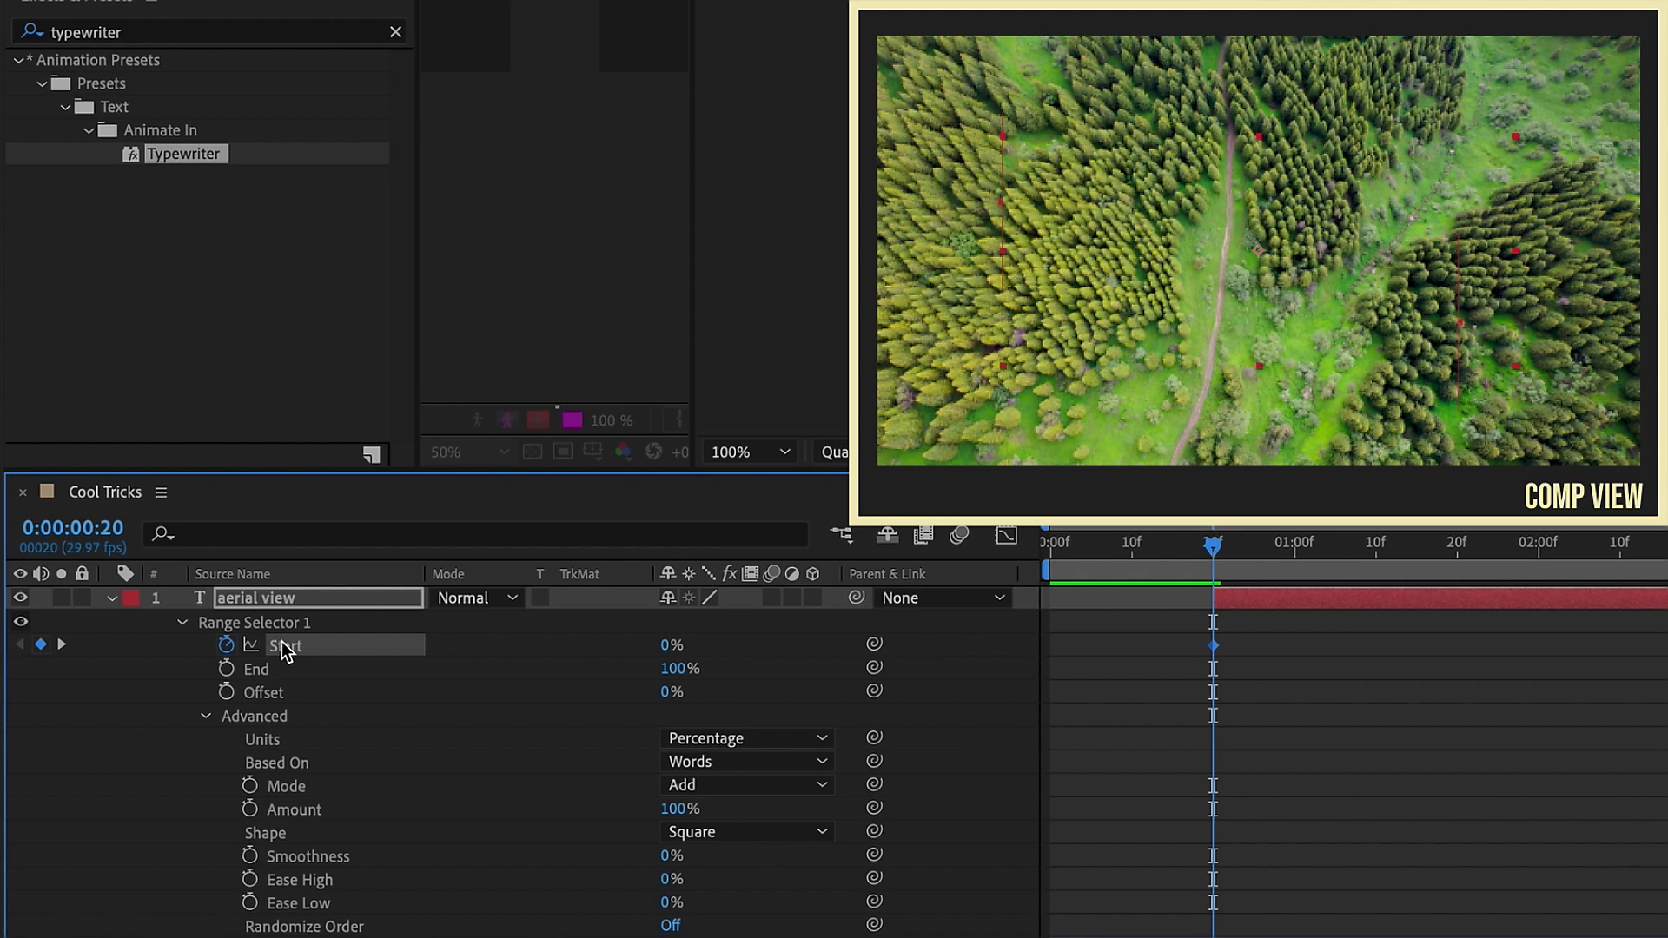
pyautogui.click(226, 645)
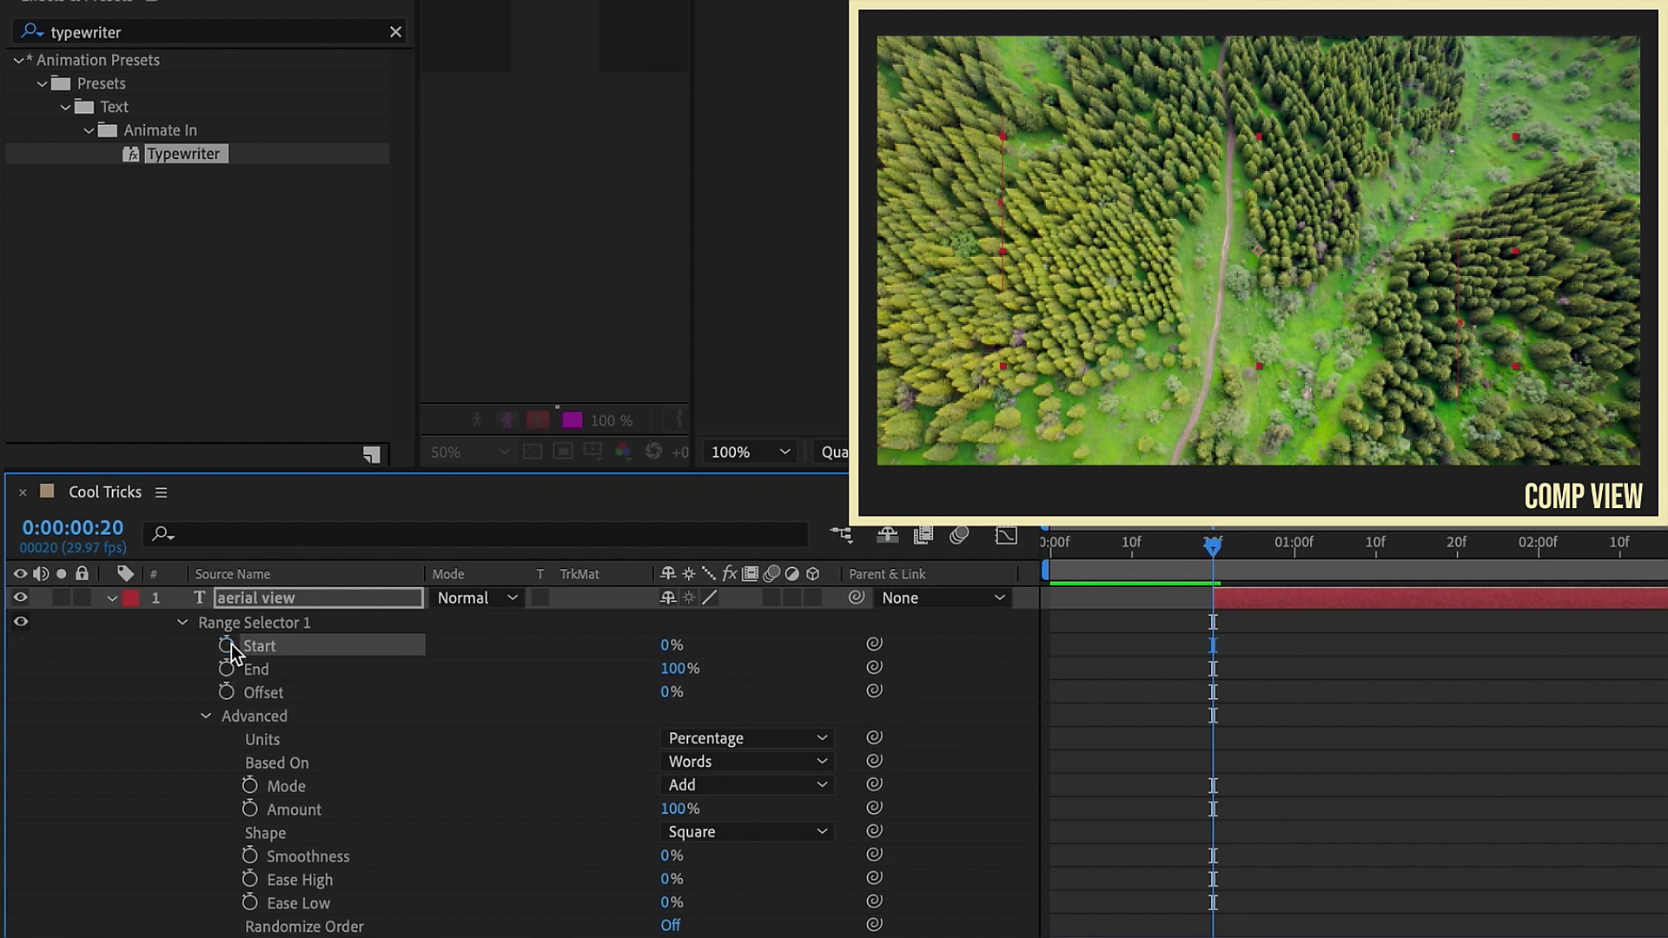
pyautogui.click(226, 645)
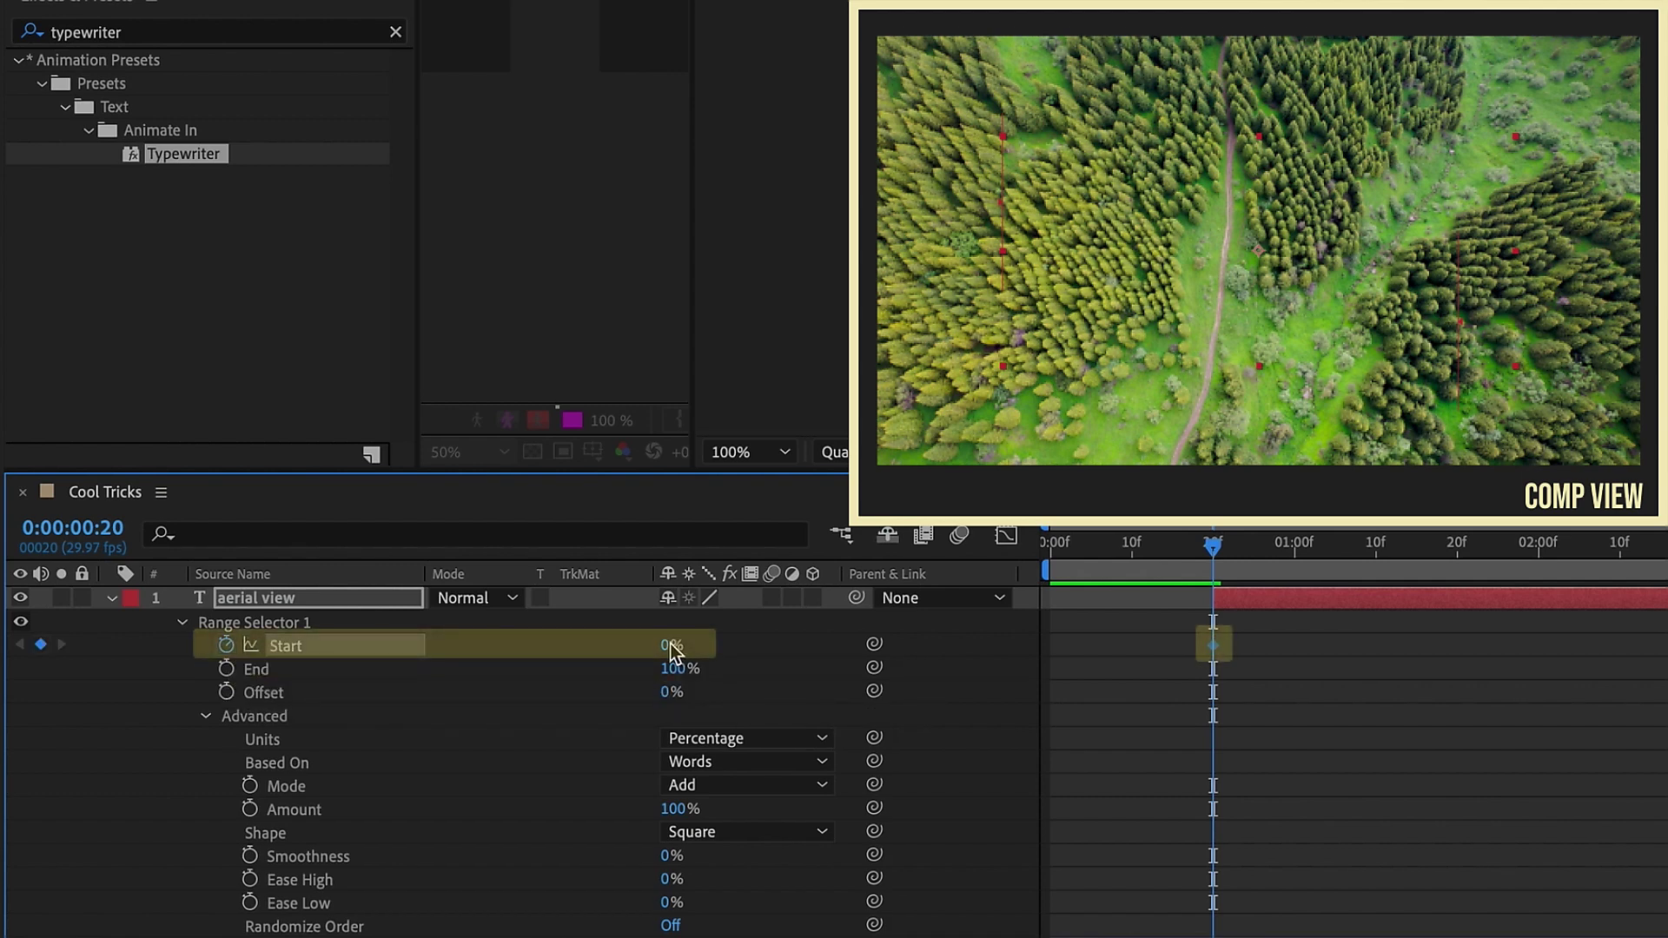
pyautogui.moveTo(691, 641); pyautogui.dragTo(723, 634)
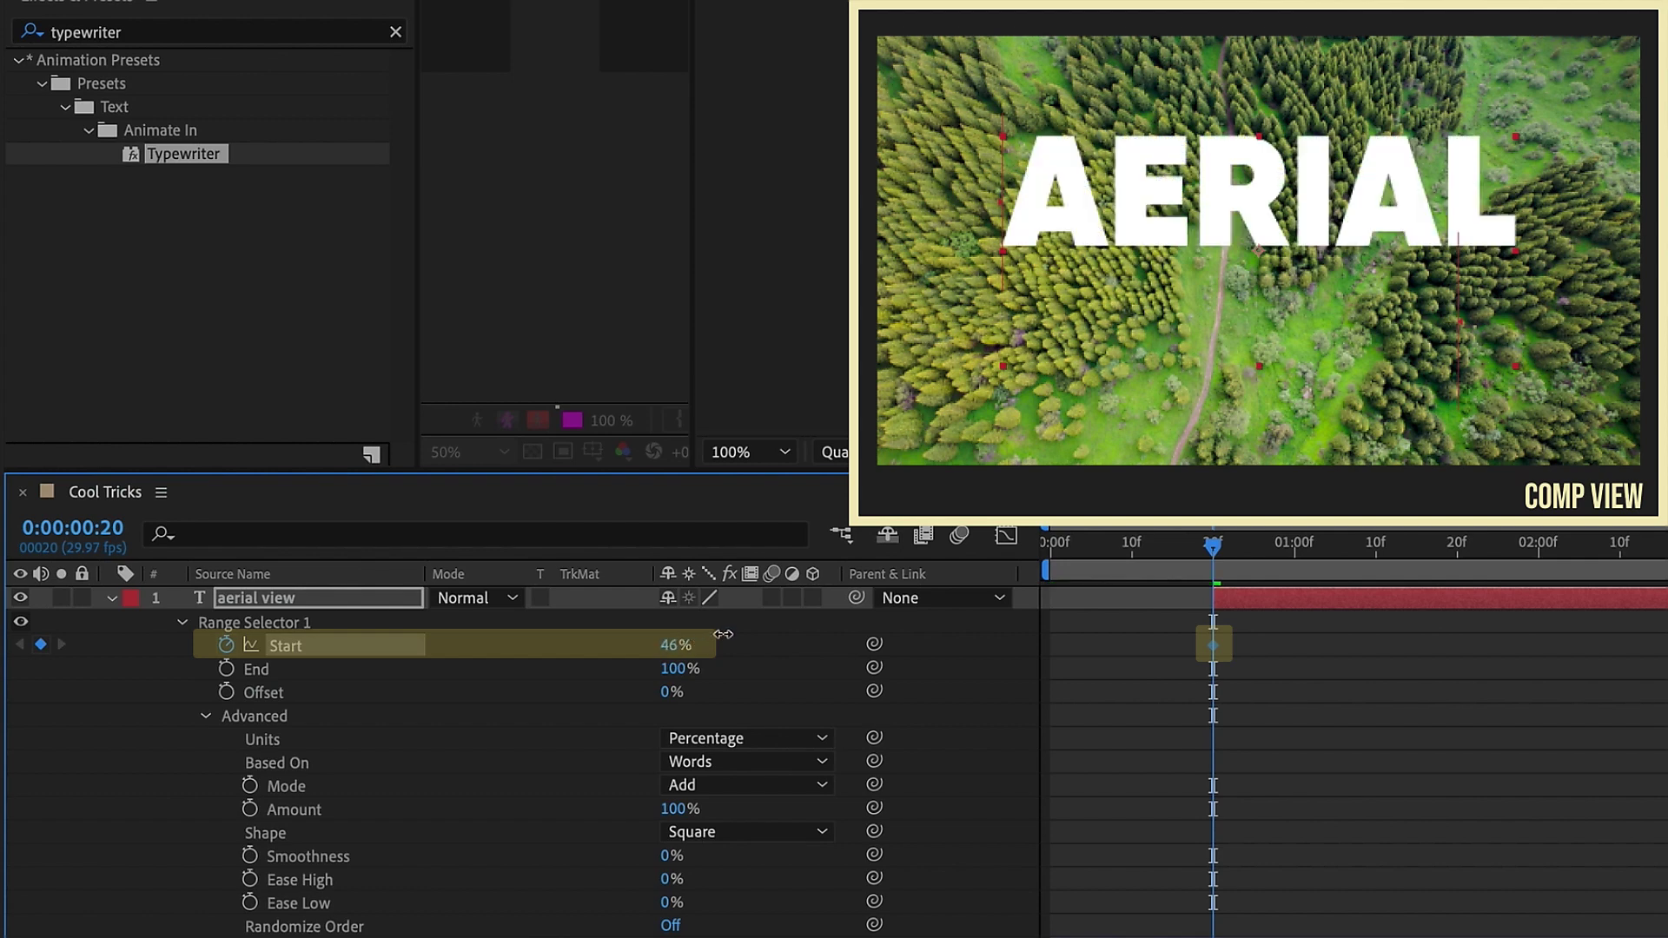
pyautogui.rightClick(1218, 644)
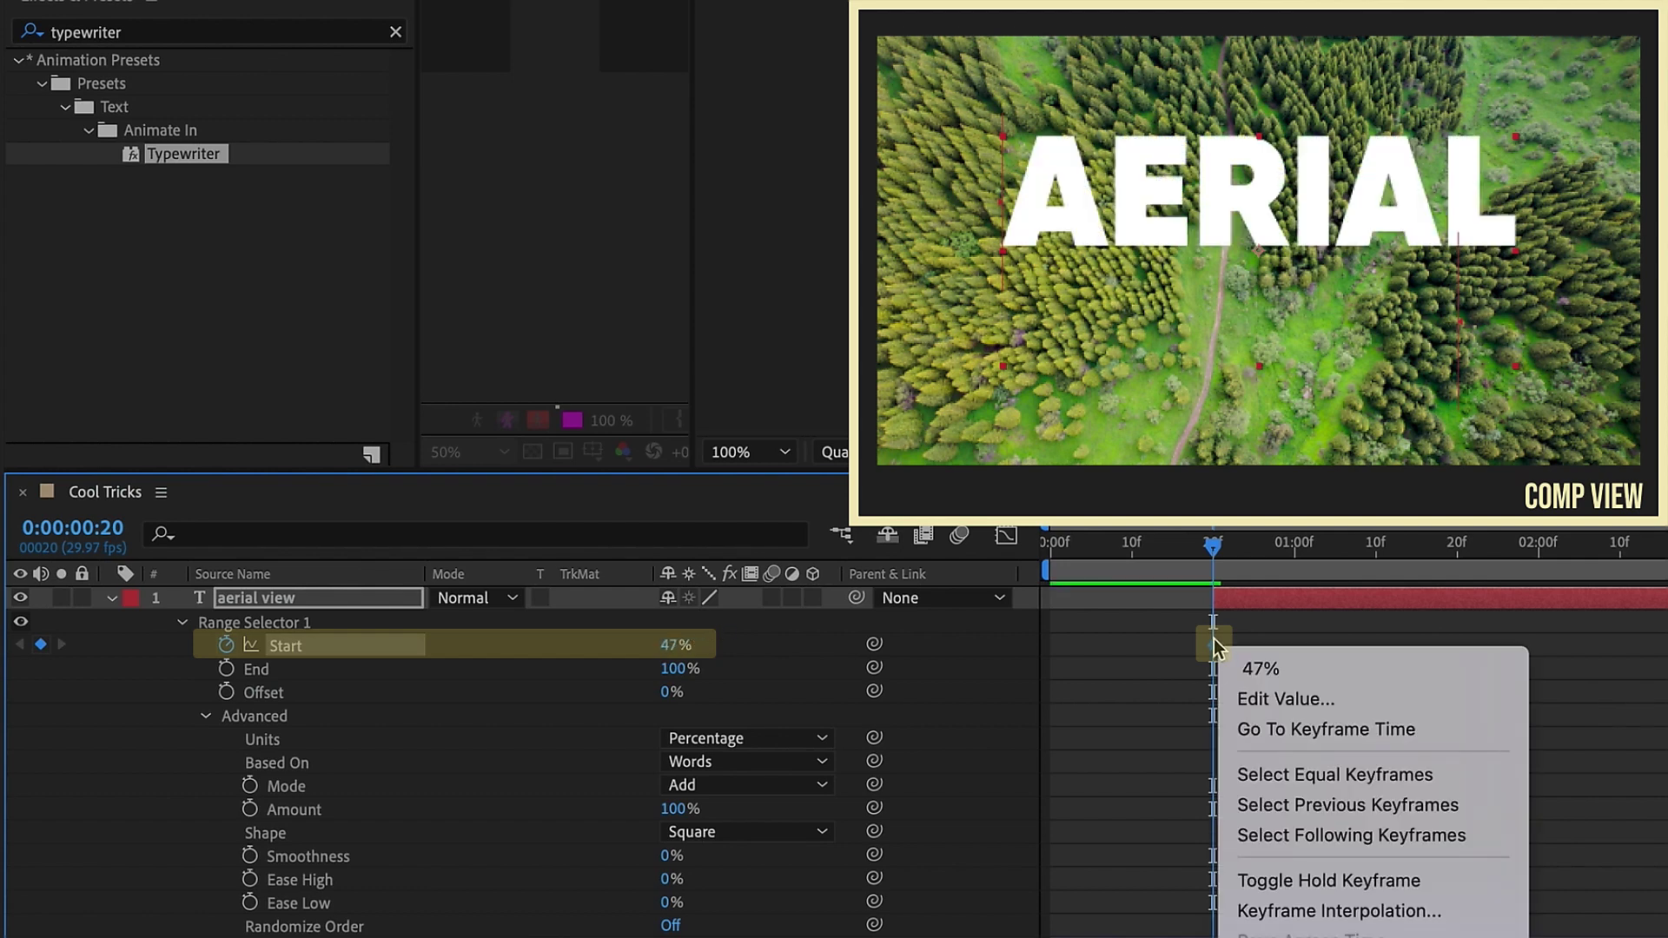
pyautogui.click(1344, 880)
# Keyframe Start at 100% at 1:05 so VIEW appears, then check the reveal from frame 20.
pyautogui.hotkey('shift', 'pagedown')
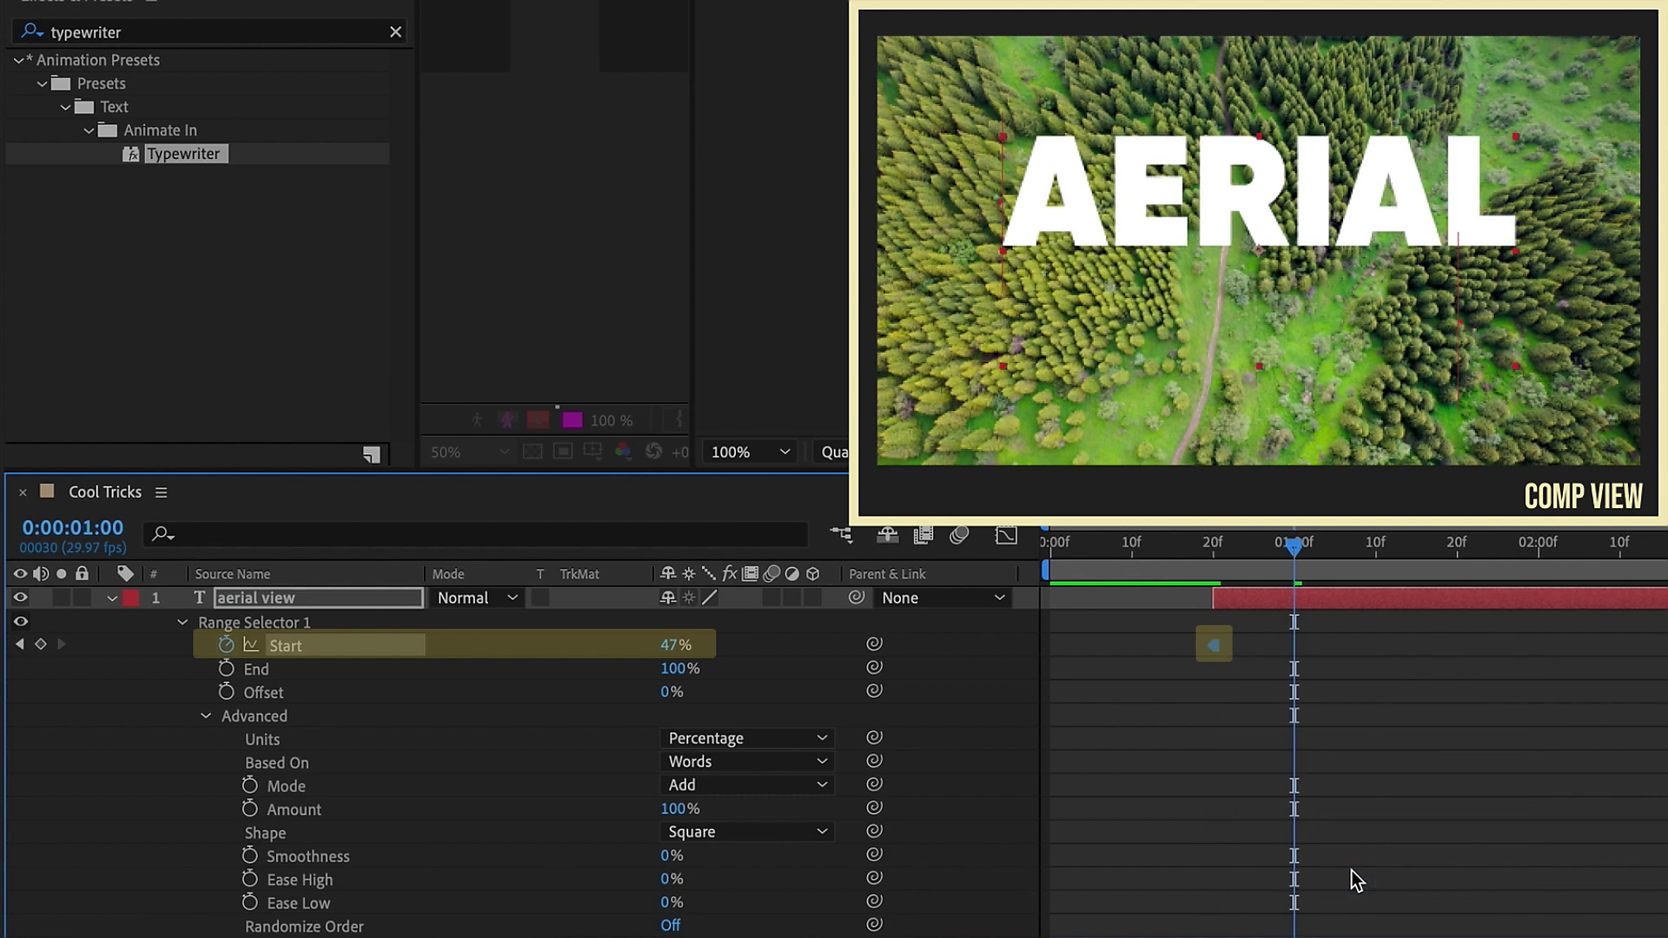
pyautogui.press('pagedown')
pyautogui.press('pagedown')
pyautogui.press('pagedown')
pyautogui.press('pagedown')
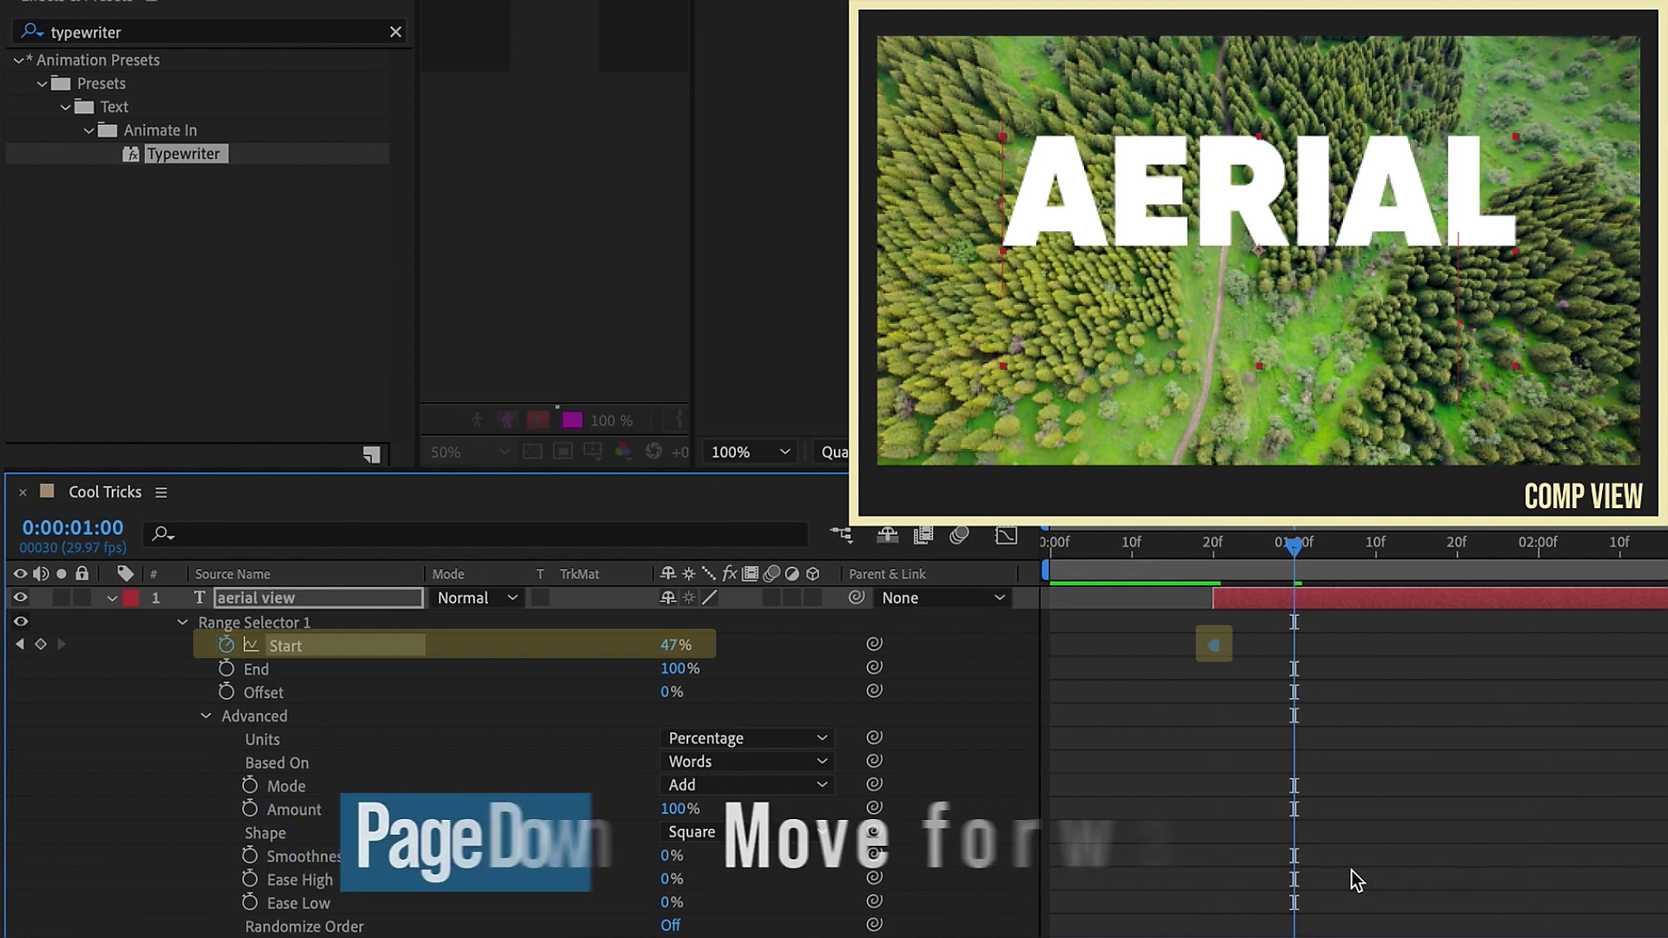
pyautogui.press('pagedown')
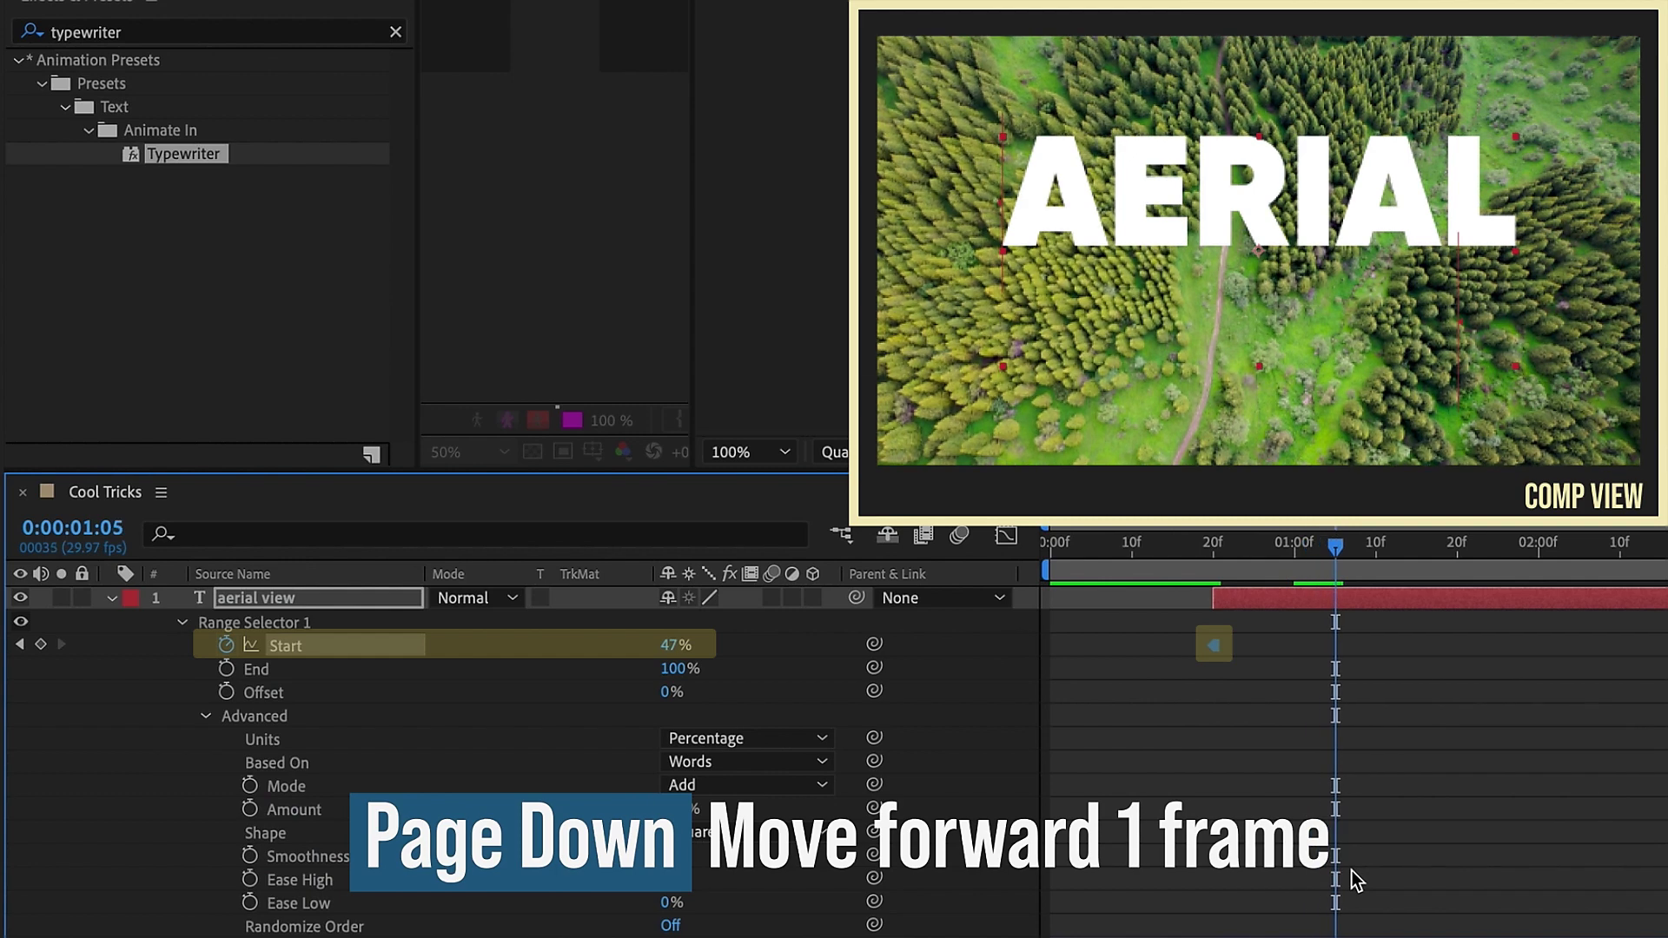
pyautogui.moveTo(666, 645); pyautogui.dragTo(962, 641)
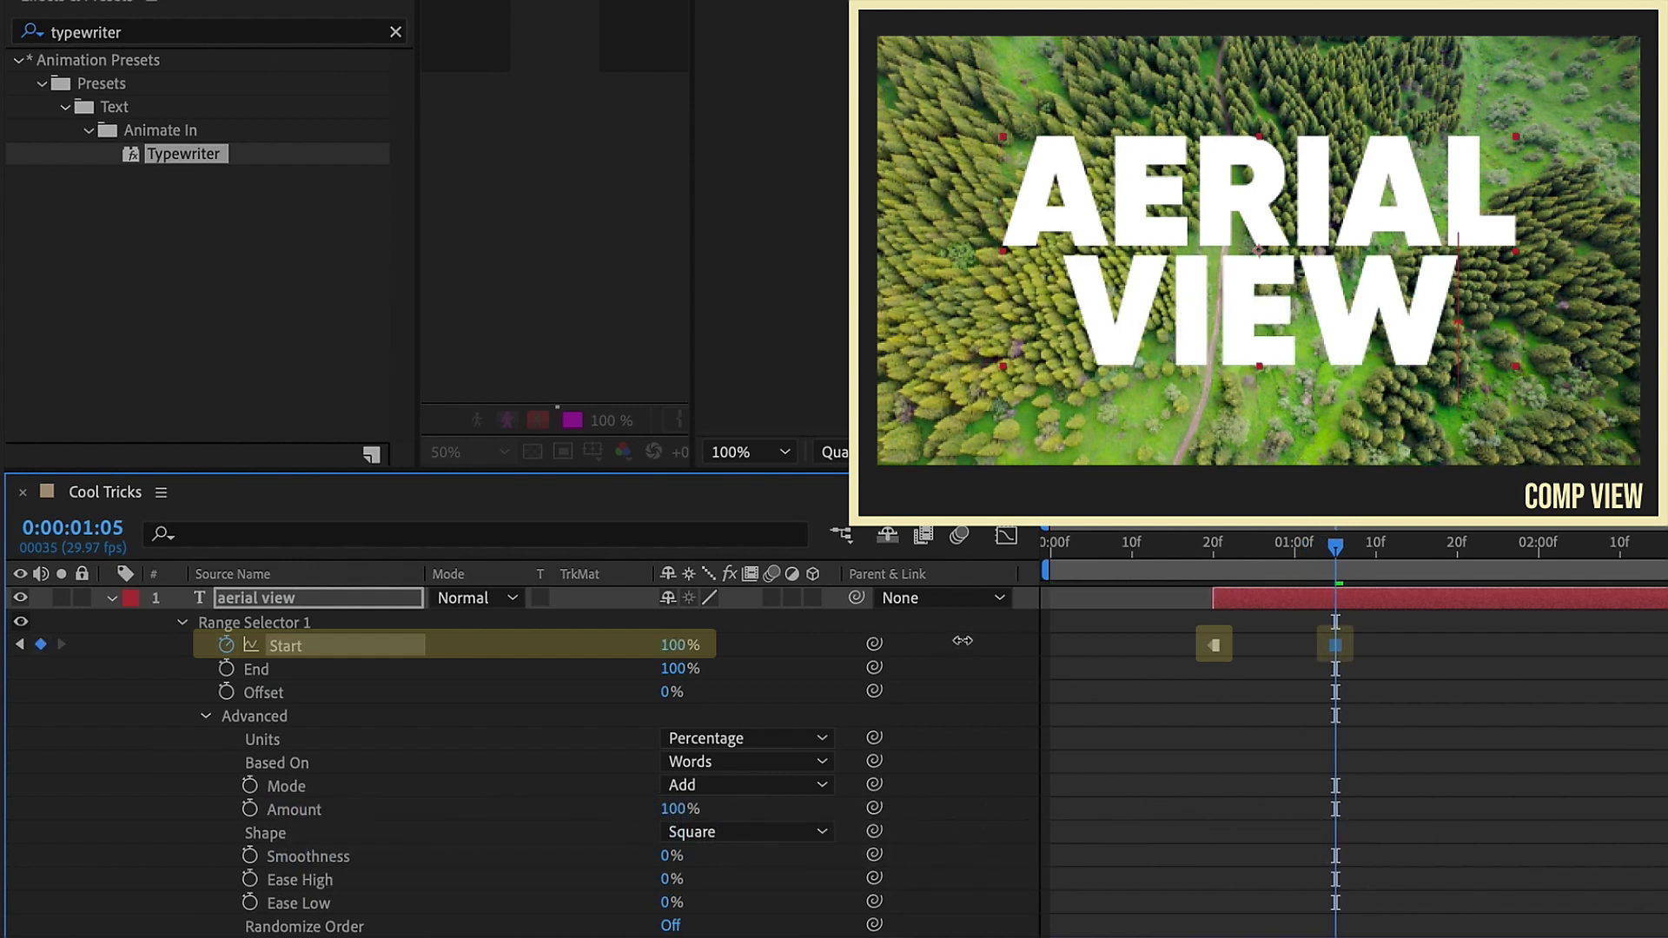
pyautogui.click(1206, 546)
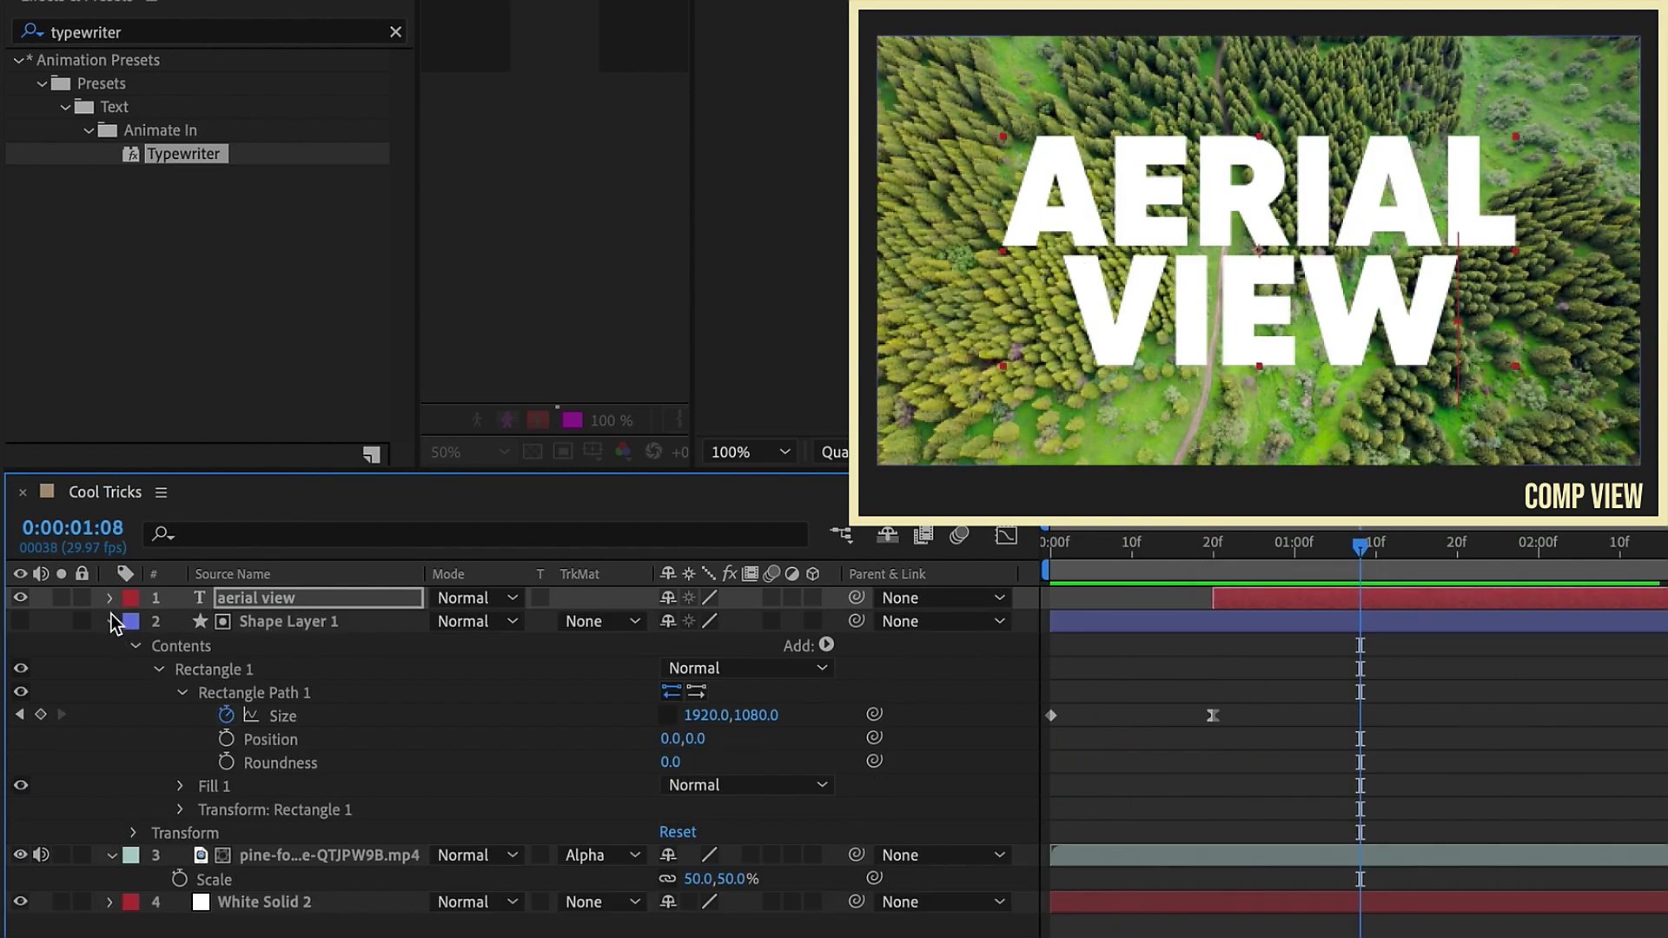
pyautogui.click(111, 622)
# Split the title, shape and footage layers at 2:20 and move the copies to the top.
pyautogui.press('space')
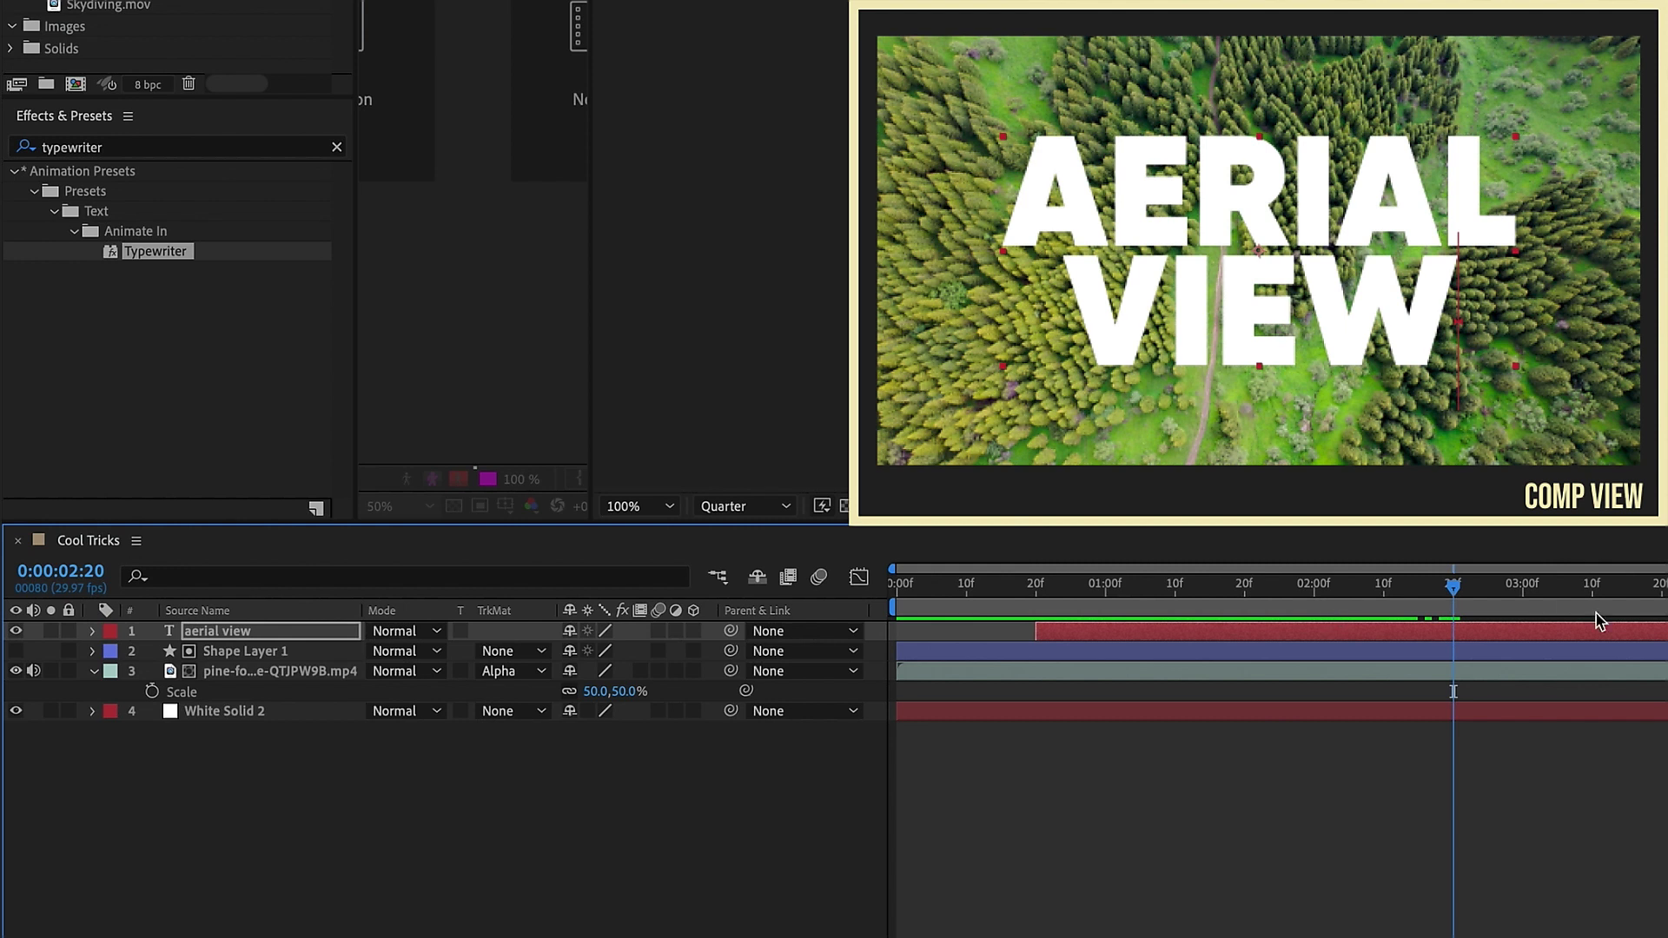
pyautogui.moveTo(235, 643); pyautogui.dragTo(236, 641)
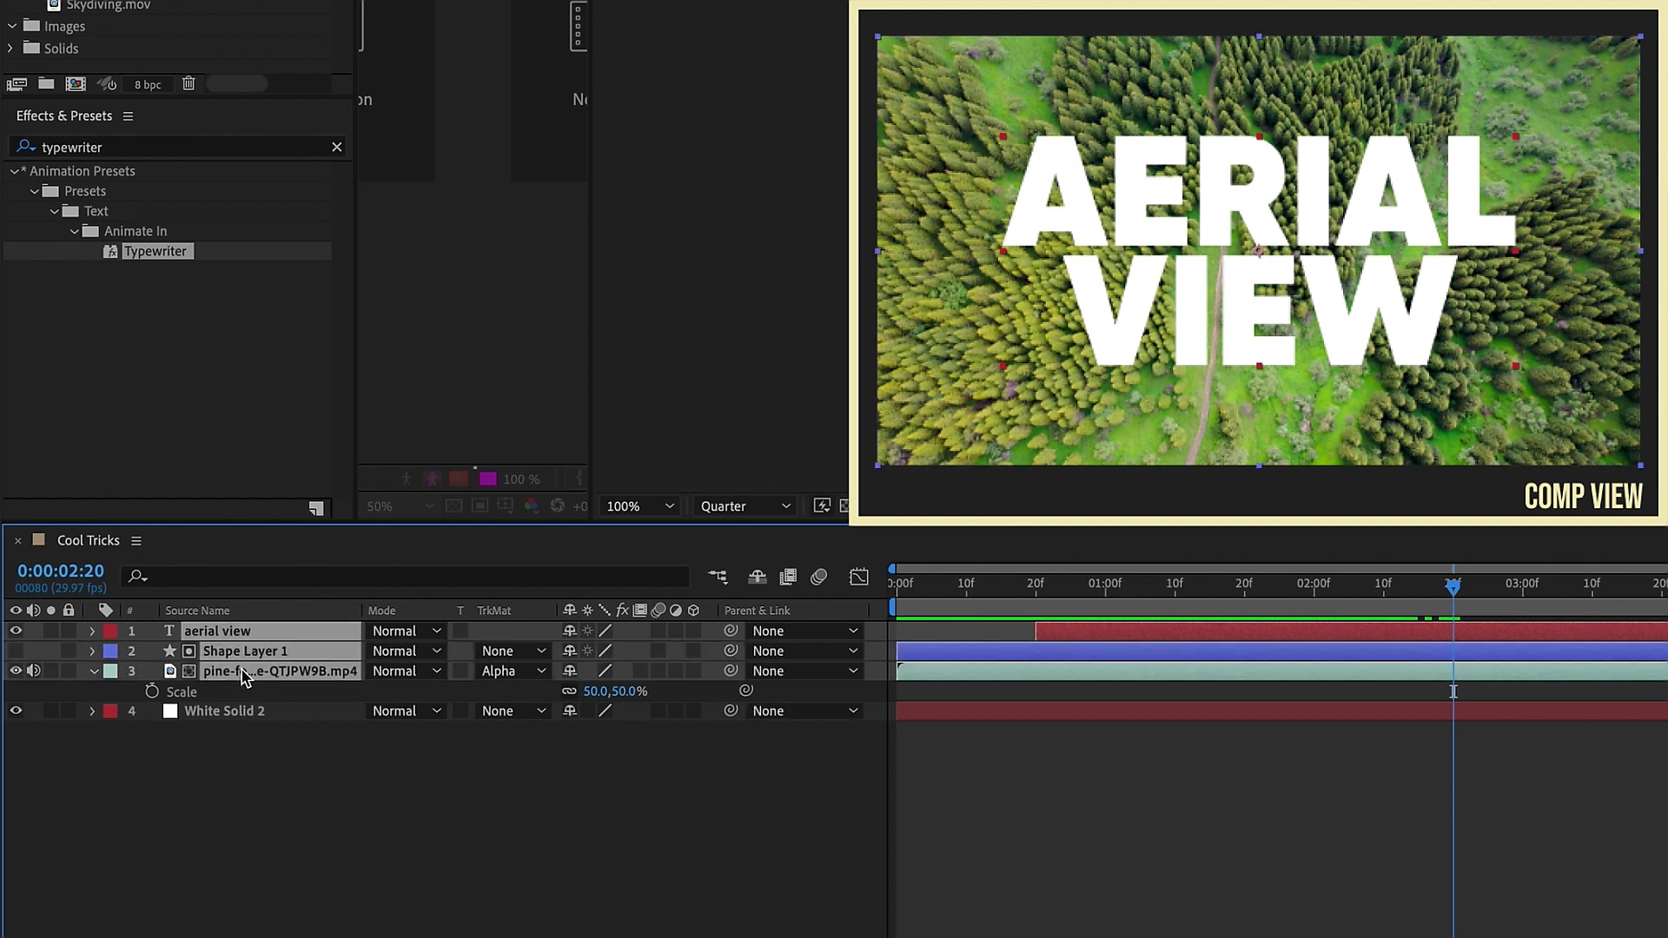
pyautogui.click(119, 643)
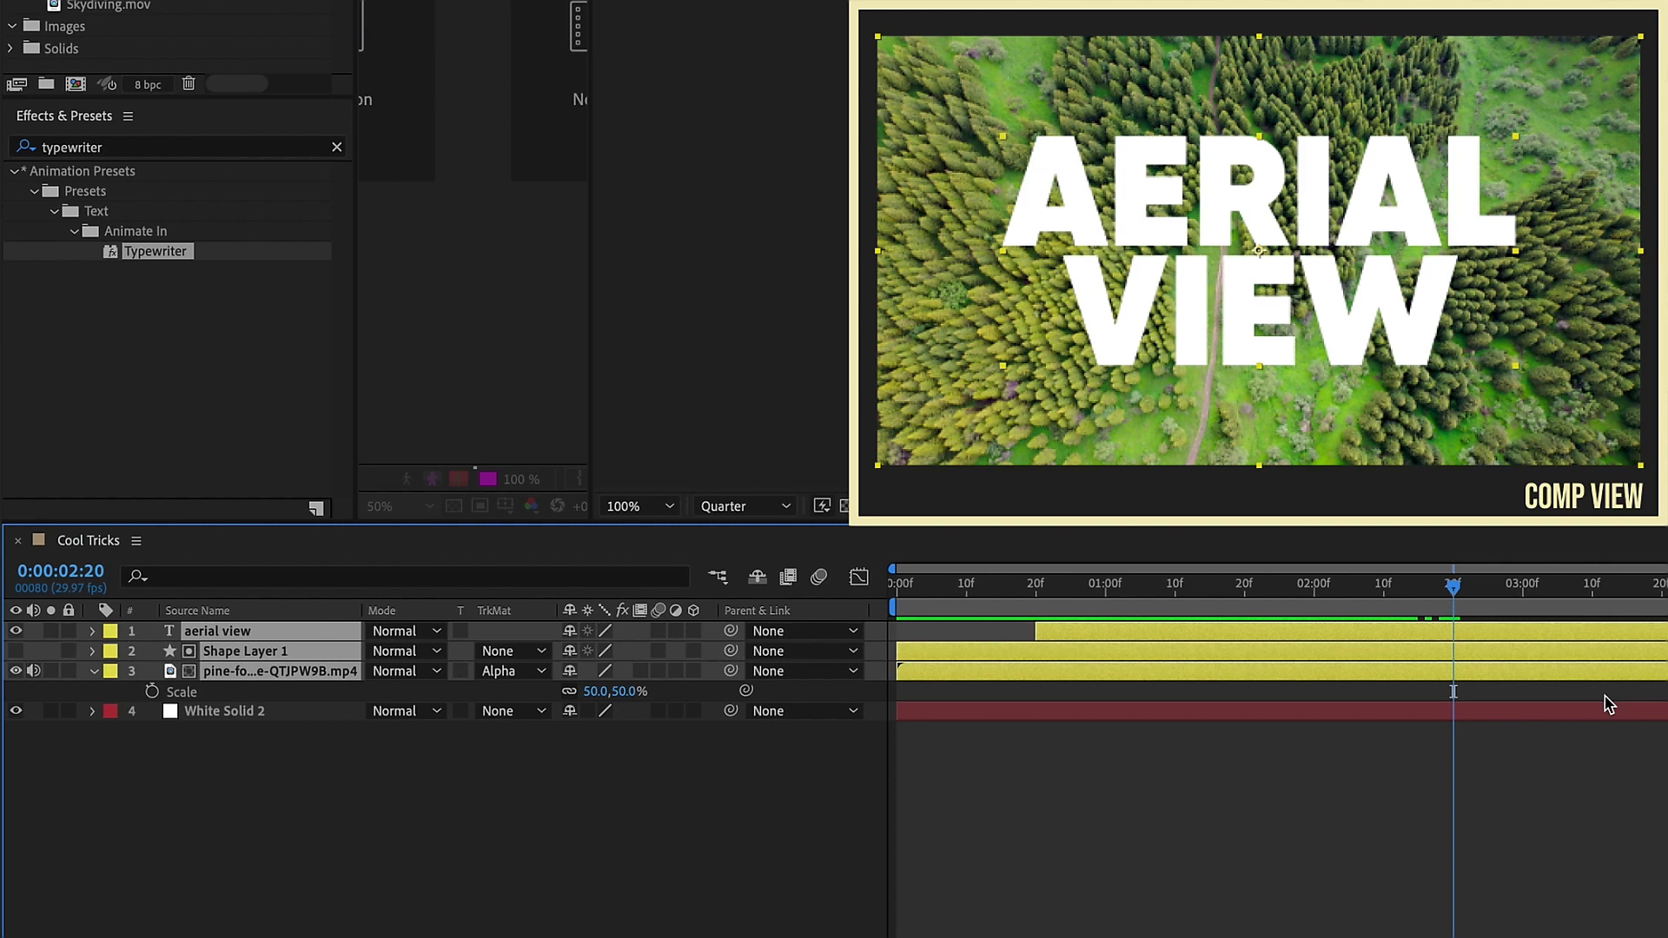
pyautogui.hotkey('ctrl', 'shift', 'd')
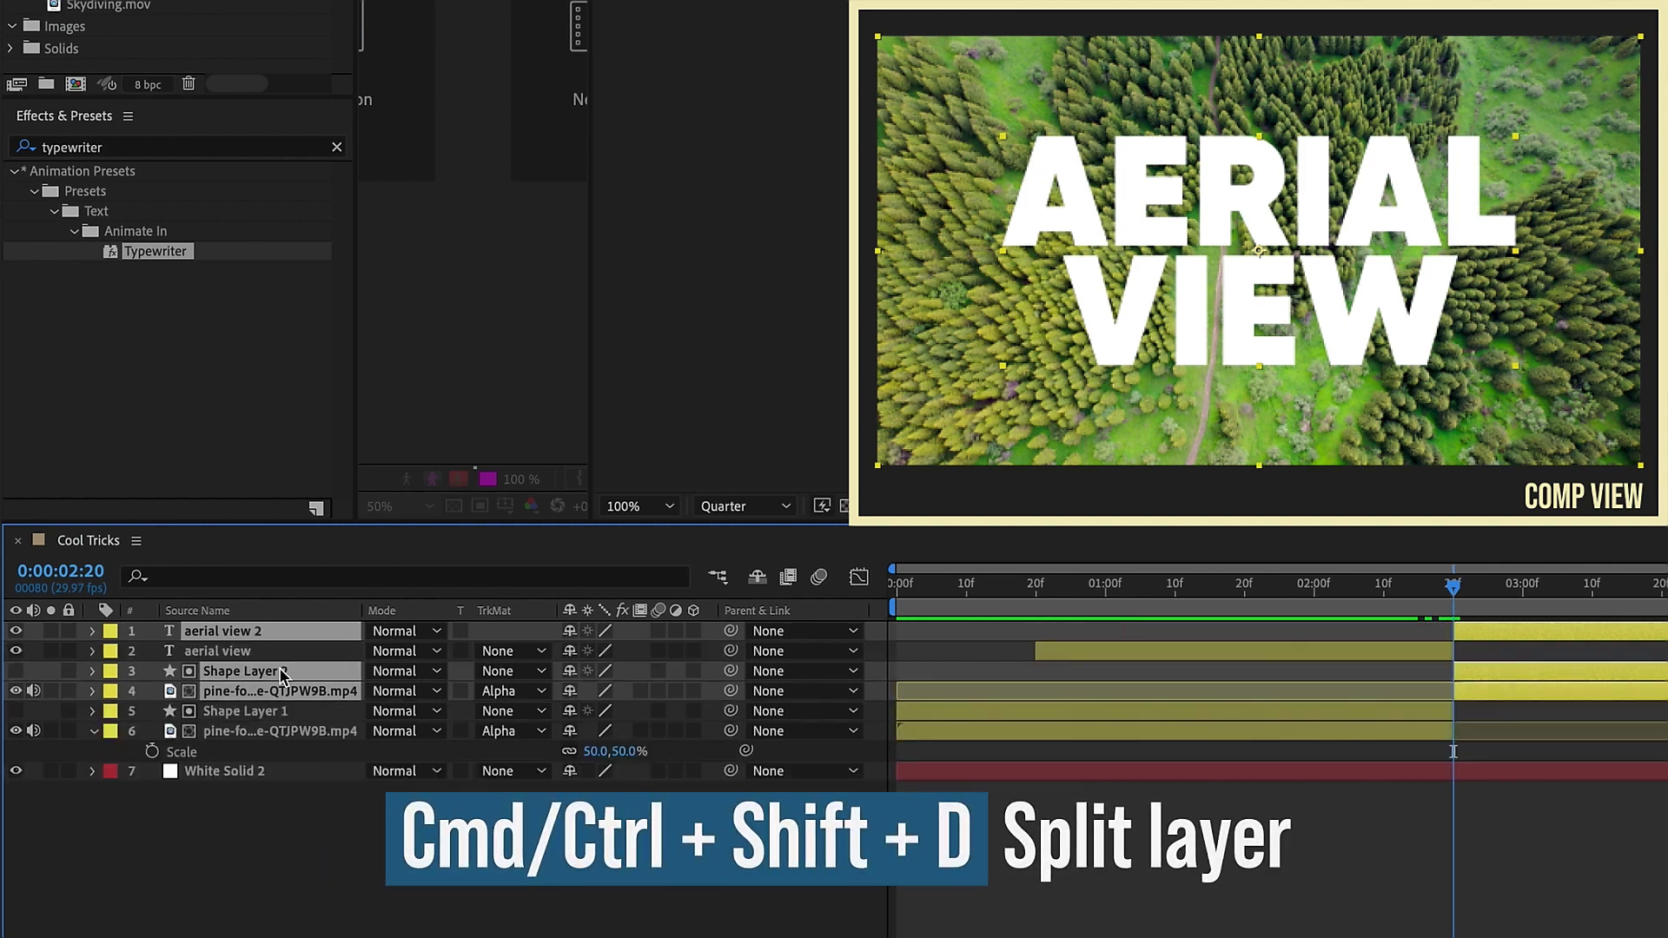
pyautogui.moveTo(283, 651); pyautogui.dragTo(283, 643)
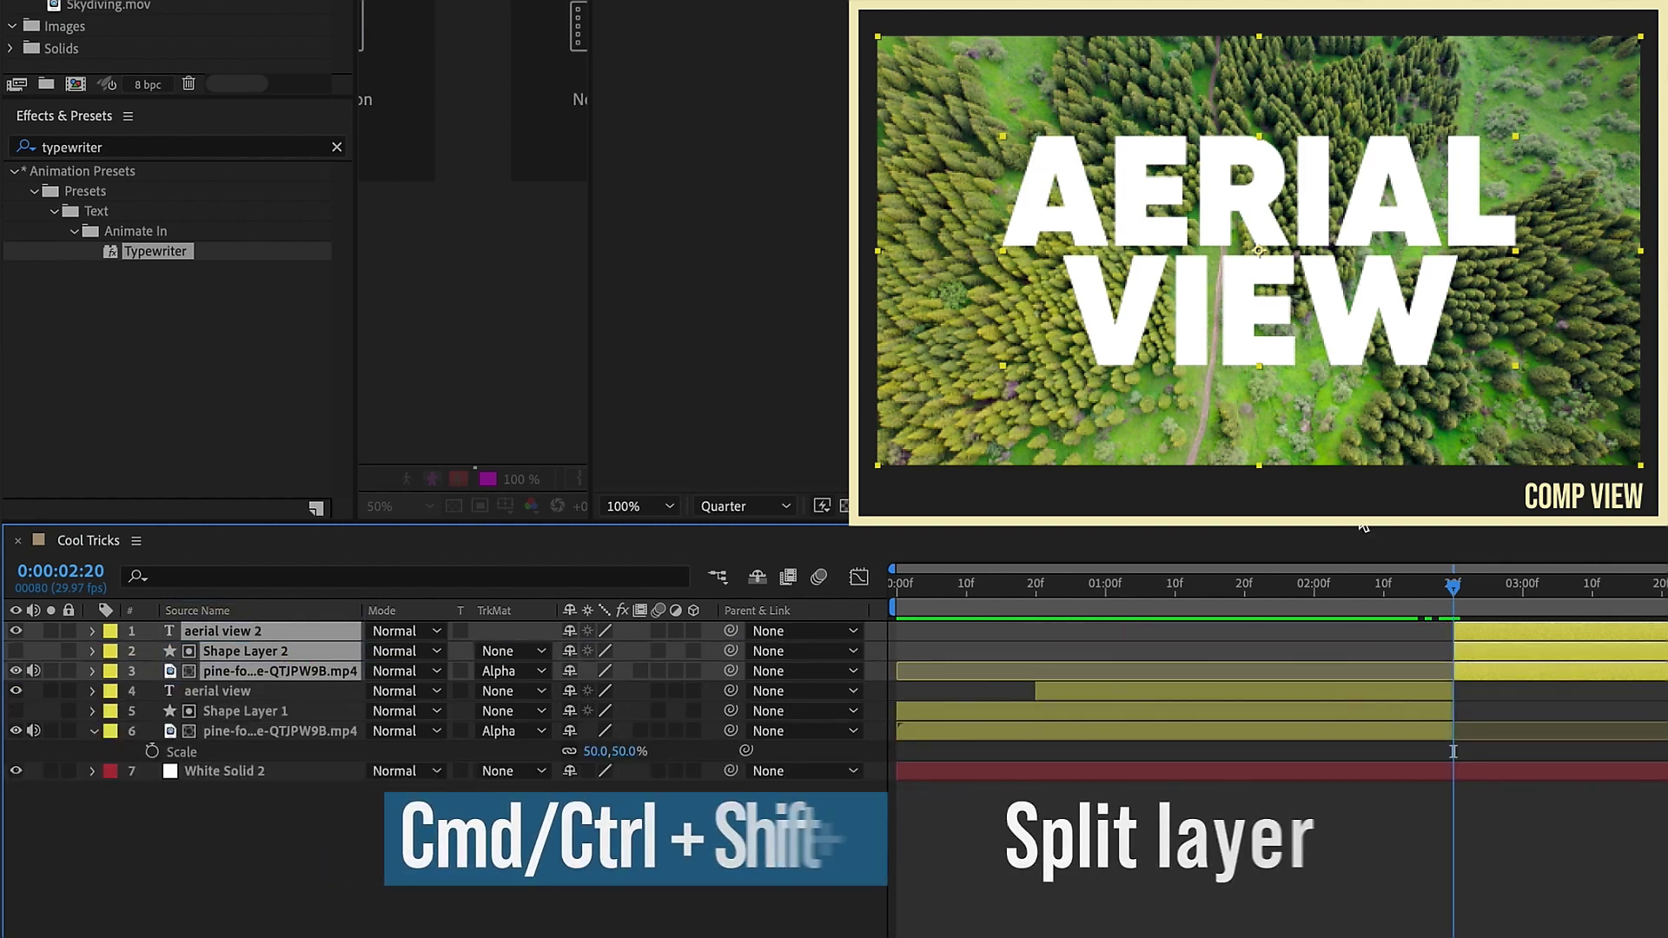
# Label the split copies Orange and delete the copied Shape Layer 2.
pyautogui.click(110, 631)
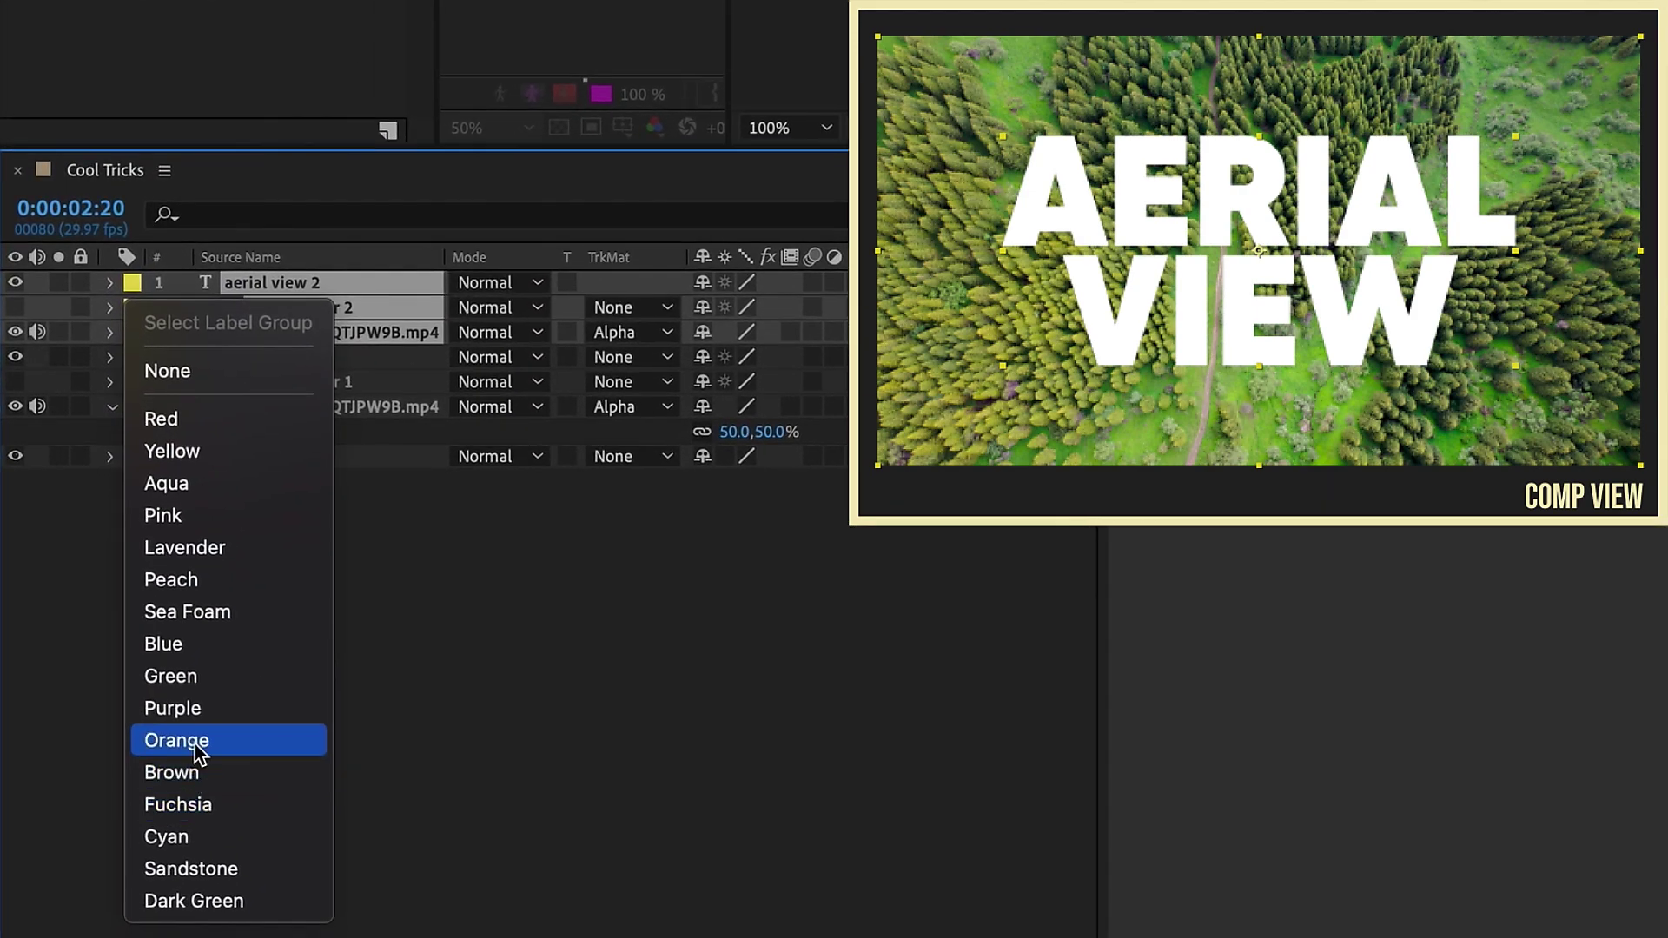
pyautogui.click(161, 874)
pyautogui.click(382, 356)
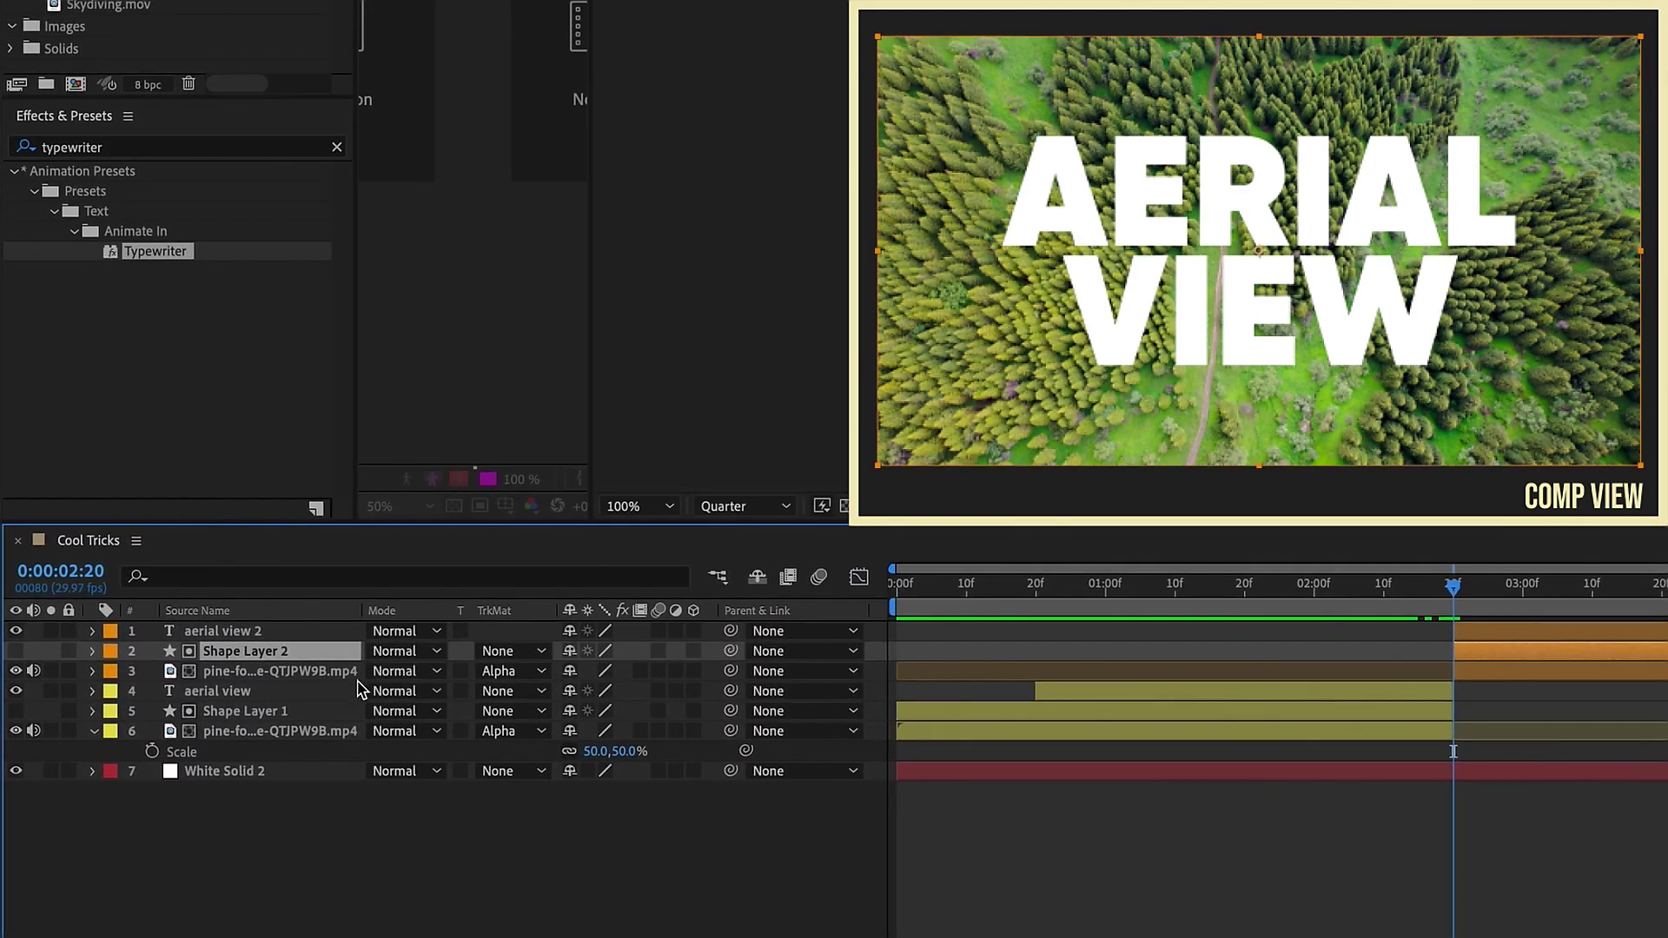
pyautogui.press('Delete')
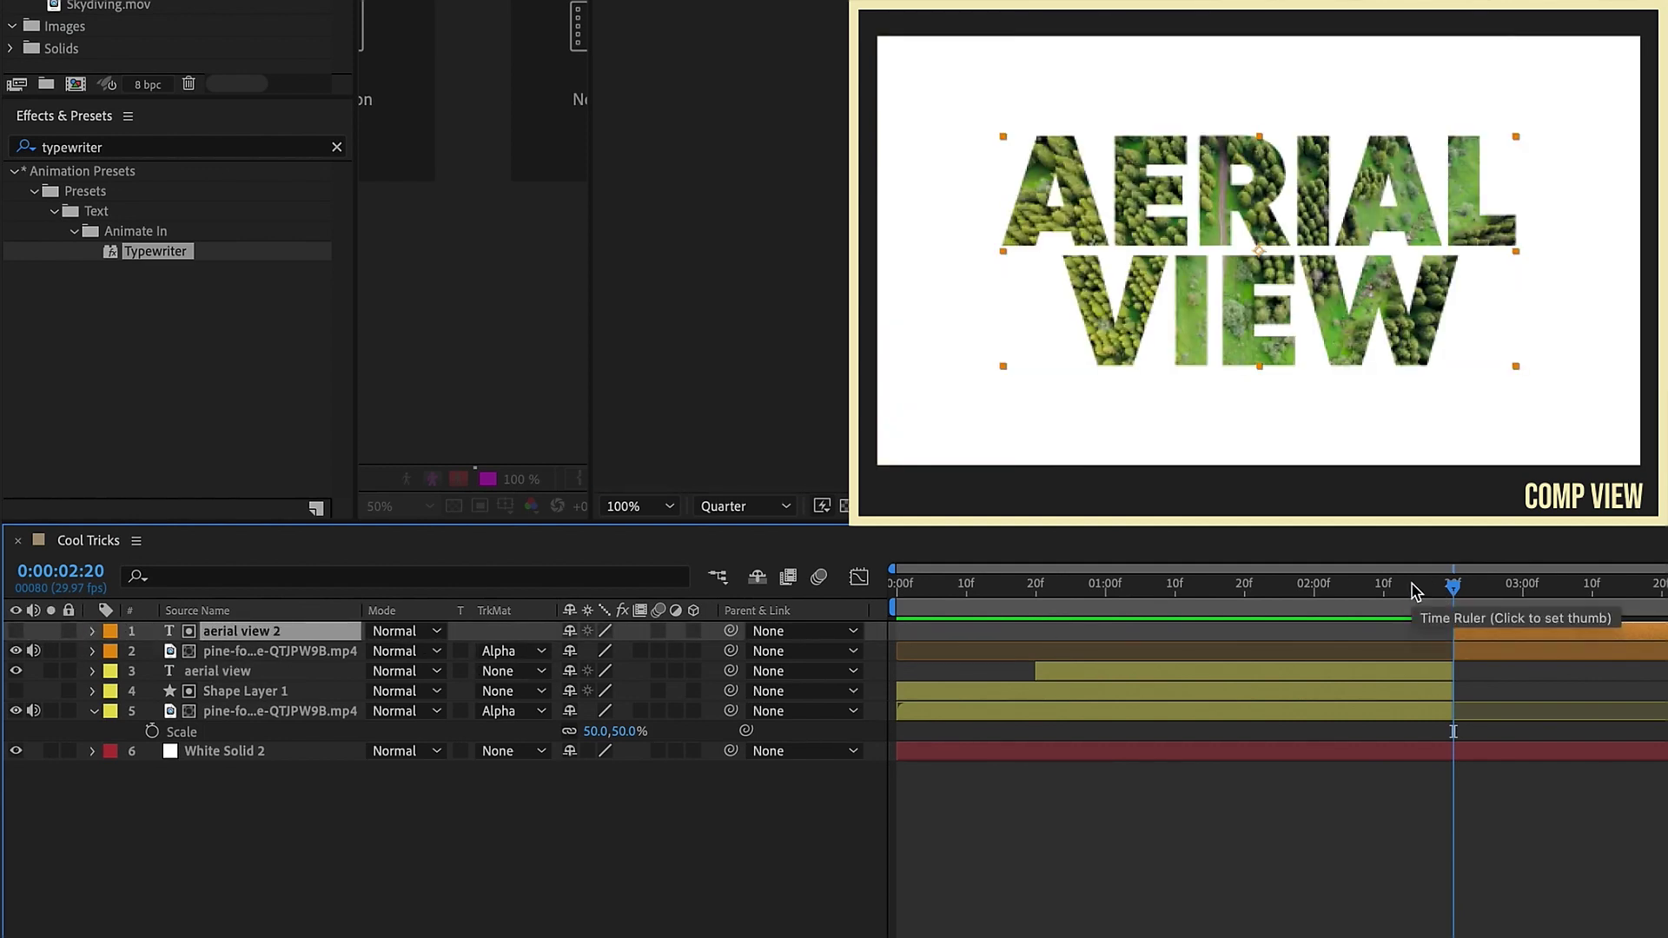
# Add a Position animator to aerial view 2 and enable per-character 3D.
pyautogui.press('space')
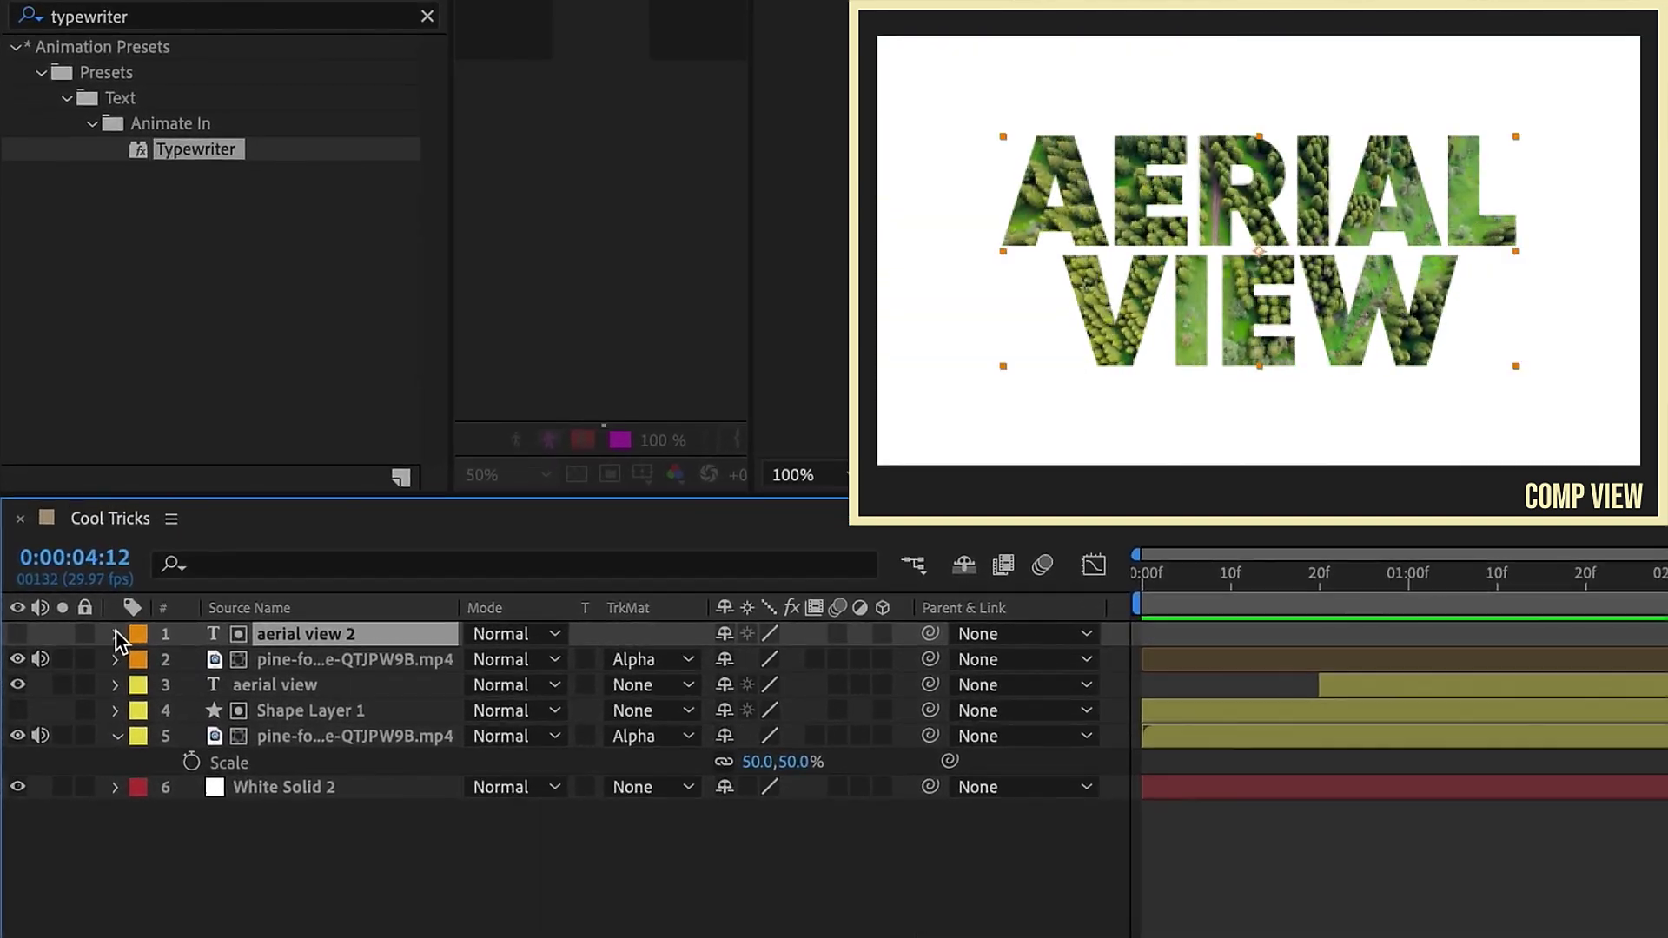
pyautogui.click(96, 632)
pyautogui.click(975, 664)
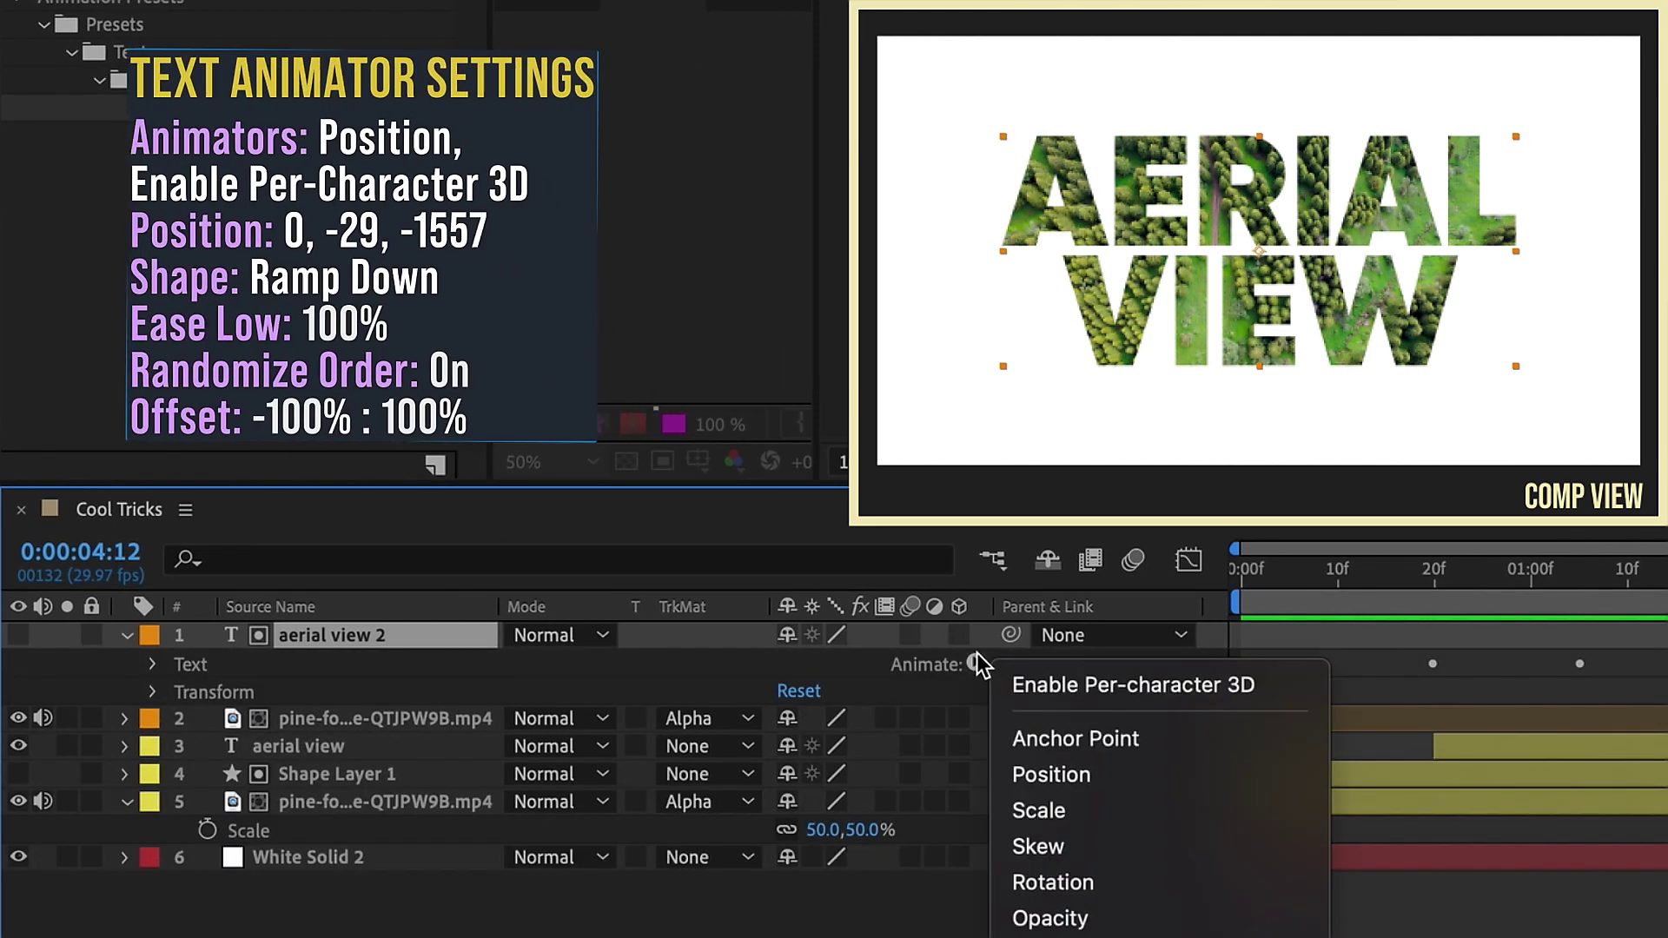
pyautogui.click(1099, 880)
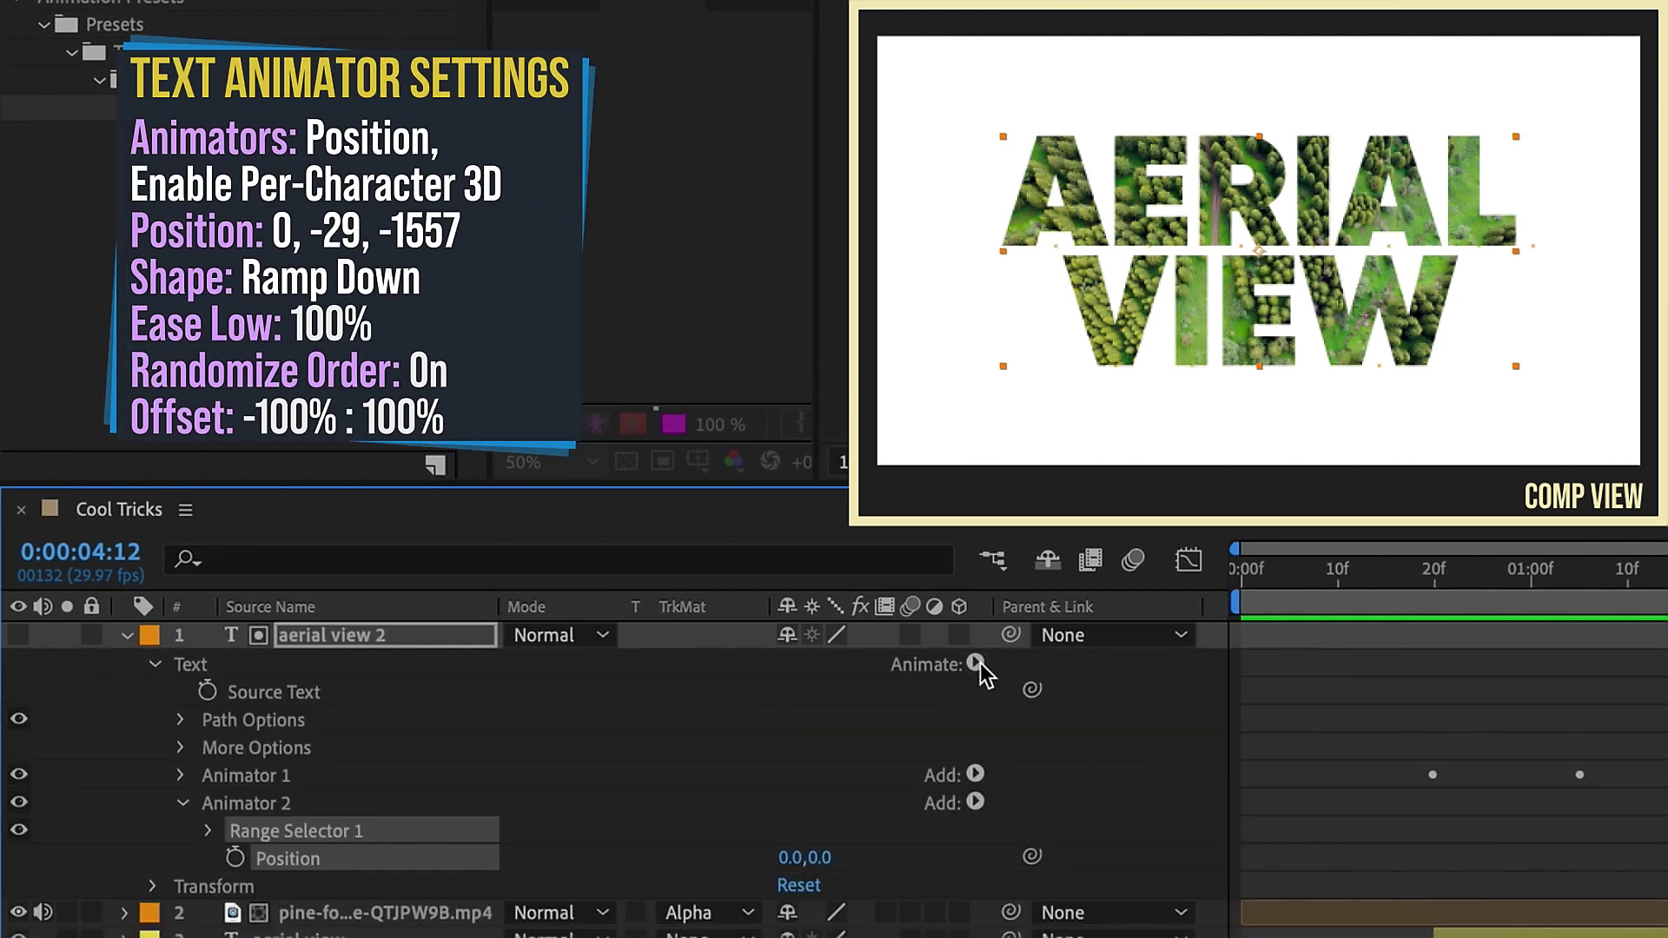
pyautogui.click(975, 663)
pyautogui.click(1056, 684)
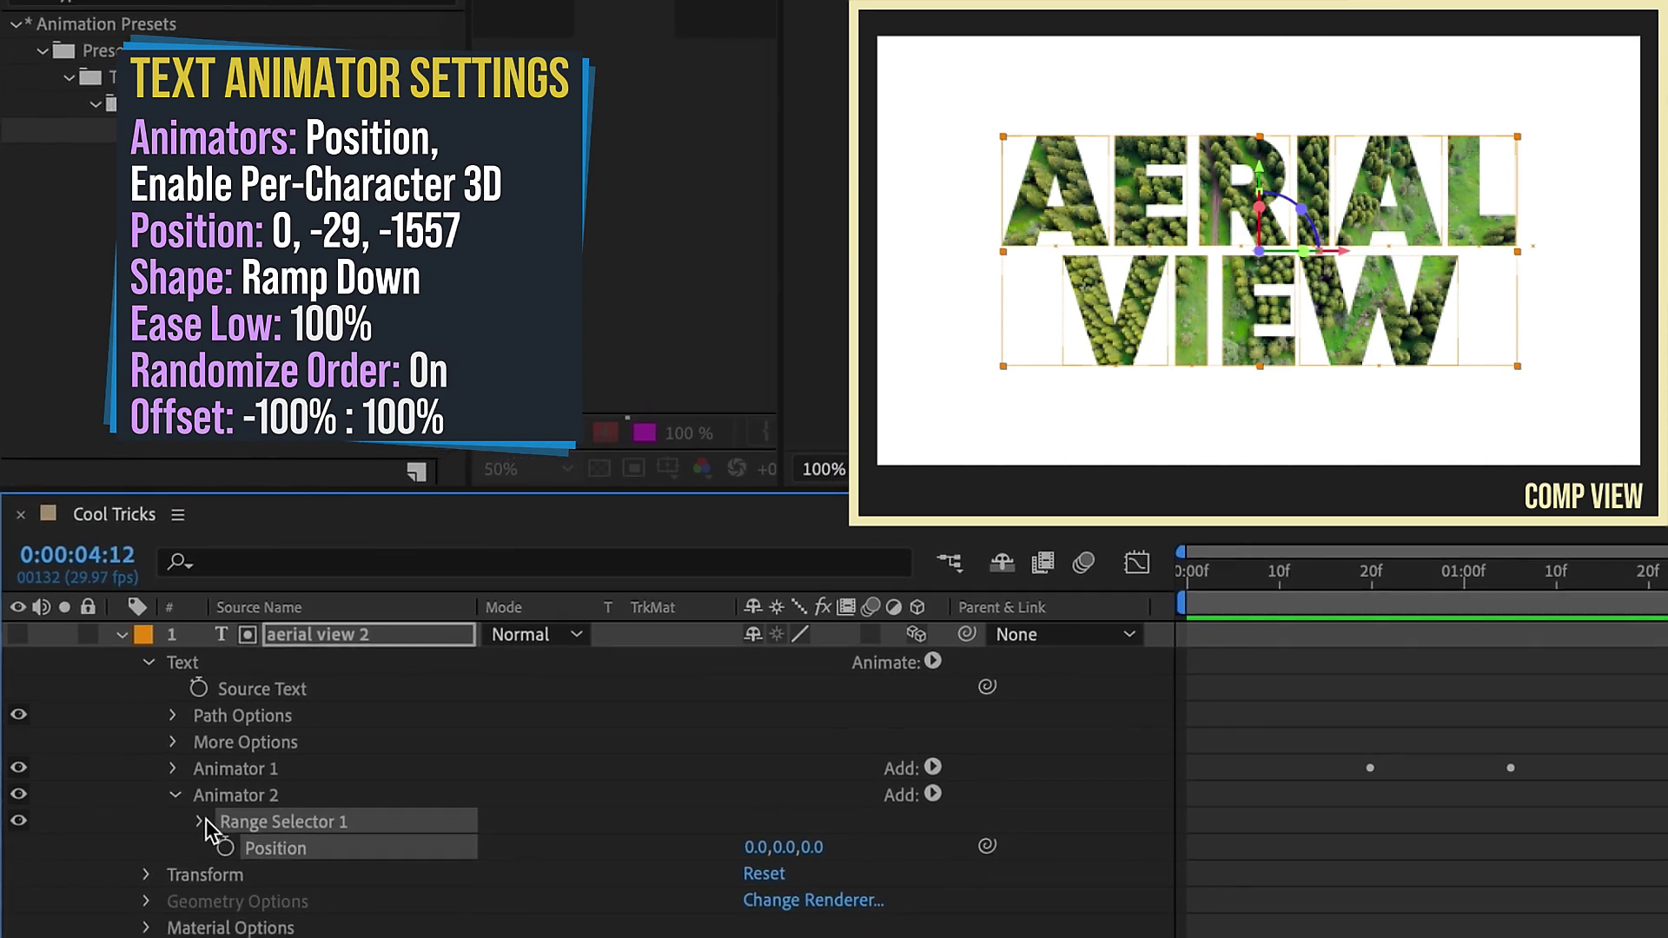
# Set Animator 2's Position to 0, -29, -1557, pushing the letters past the camera.
pyautogui.click(200, 821)
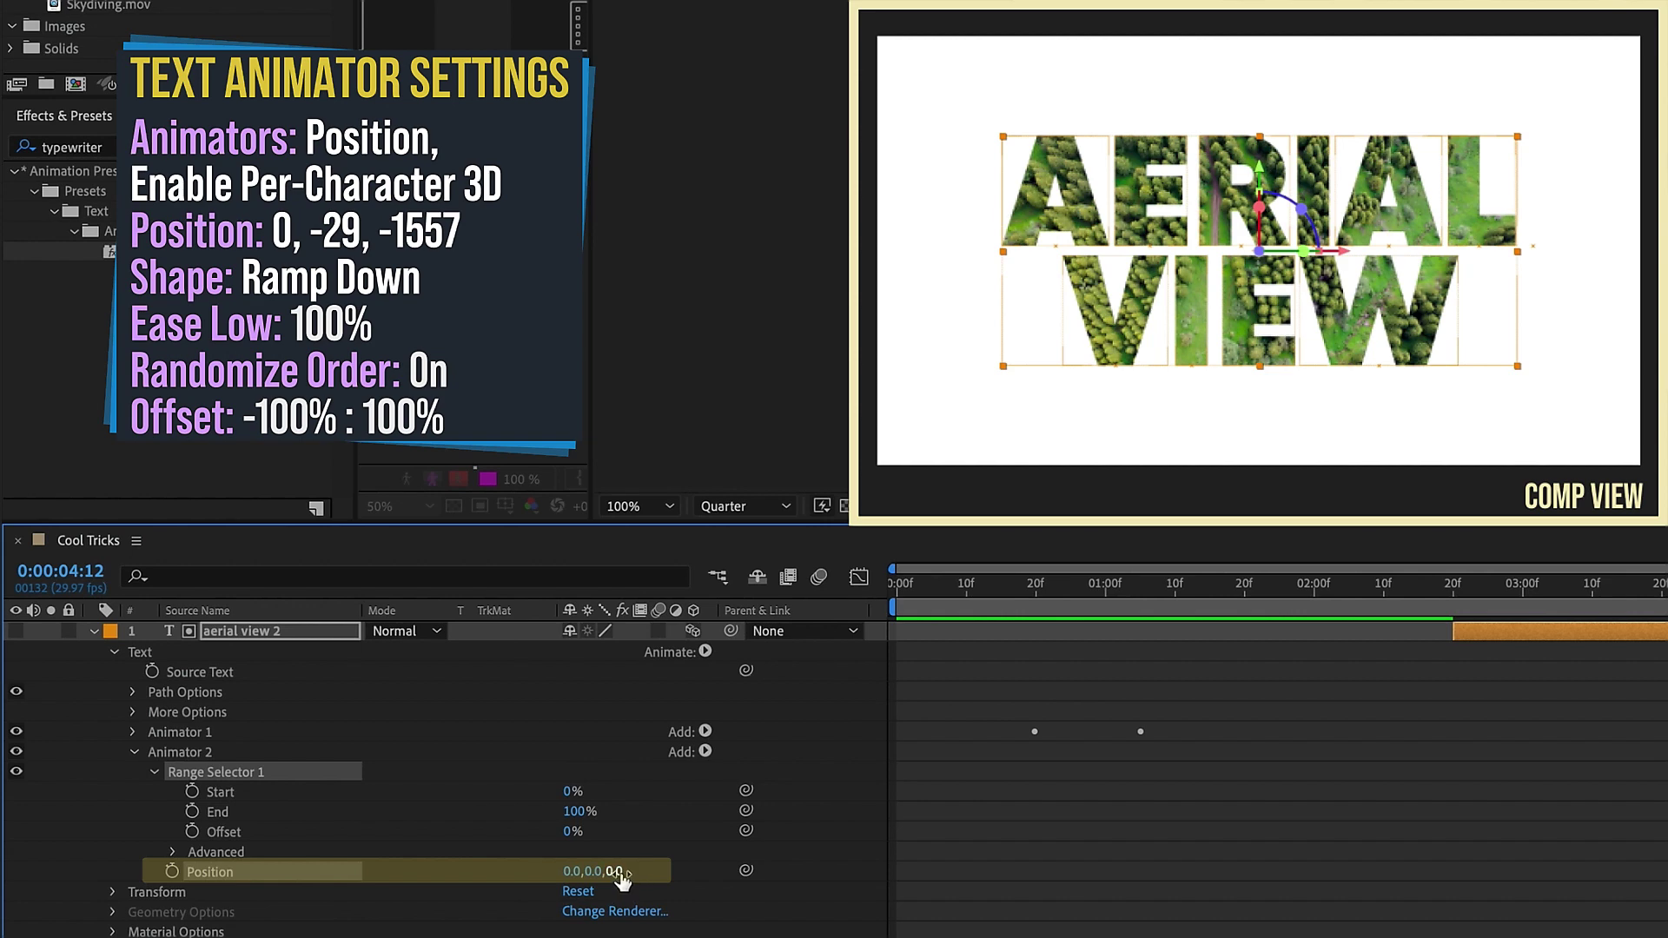
pyautogui.moveTo(620, 873); pyautogui.dragTo(208, 852)
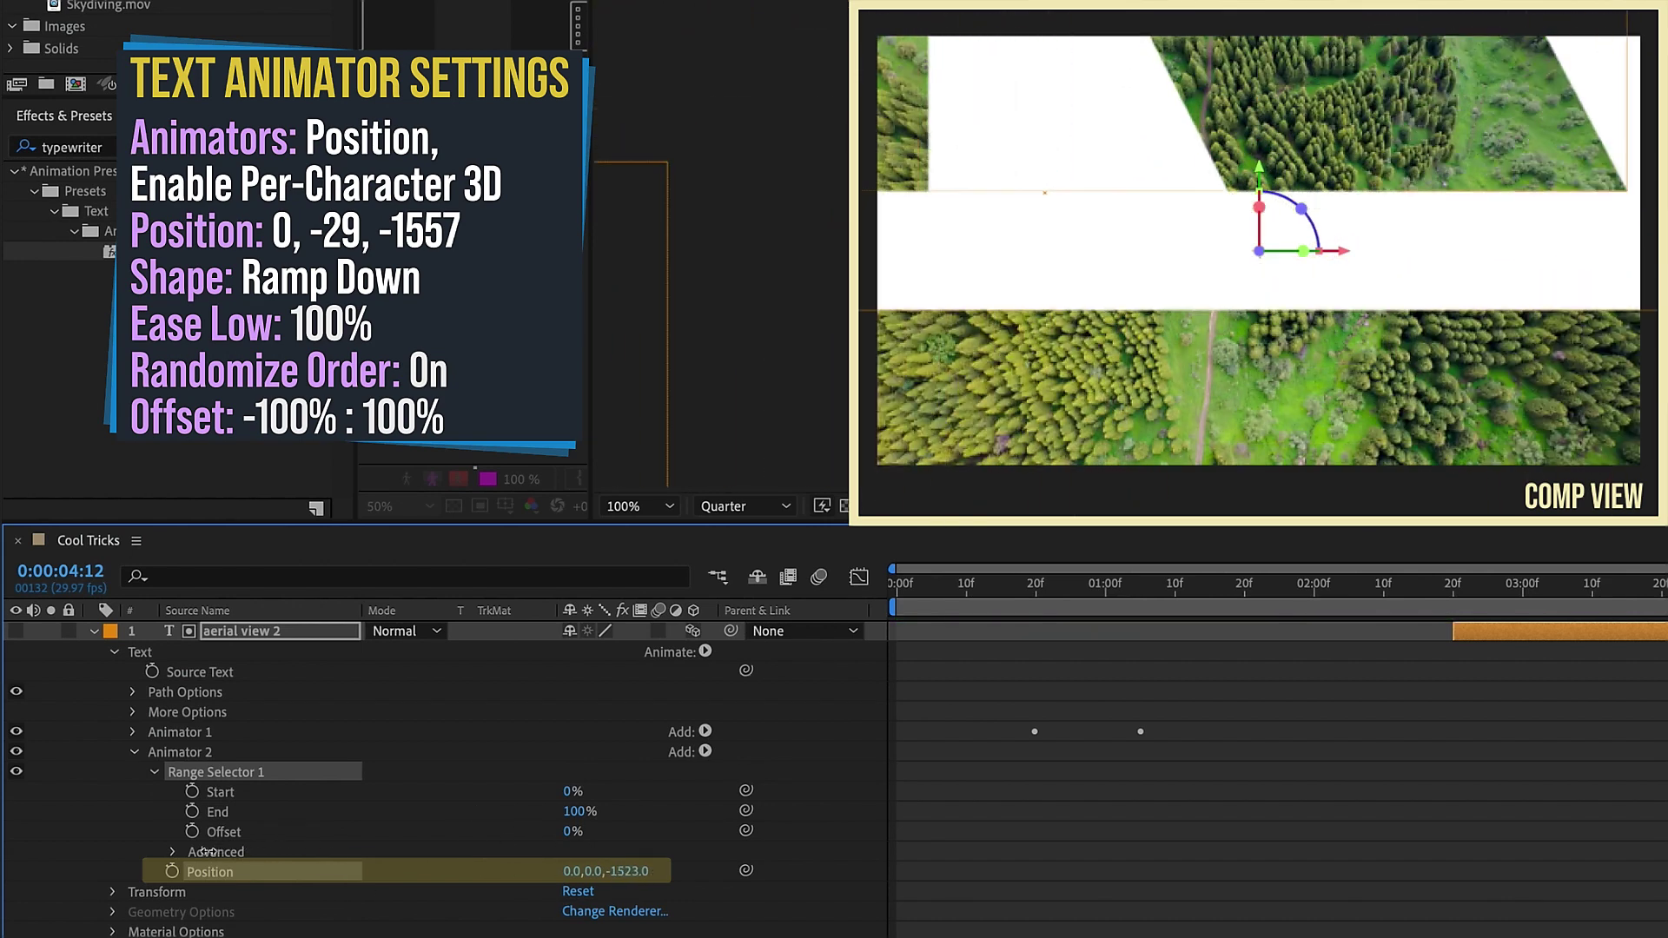
pyautogui.moveTo(587, 871)
pyautogui.mouseDown()
pyautogui.moveTo(614, 870)
pyautogui.moveTo(596, 871)
pyautogui.mouseUp()
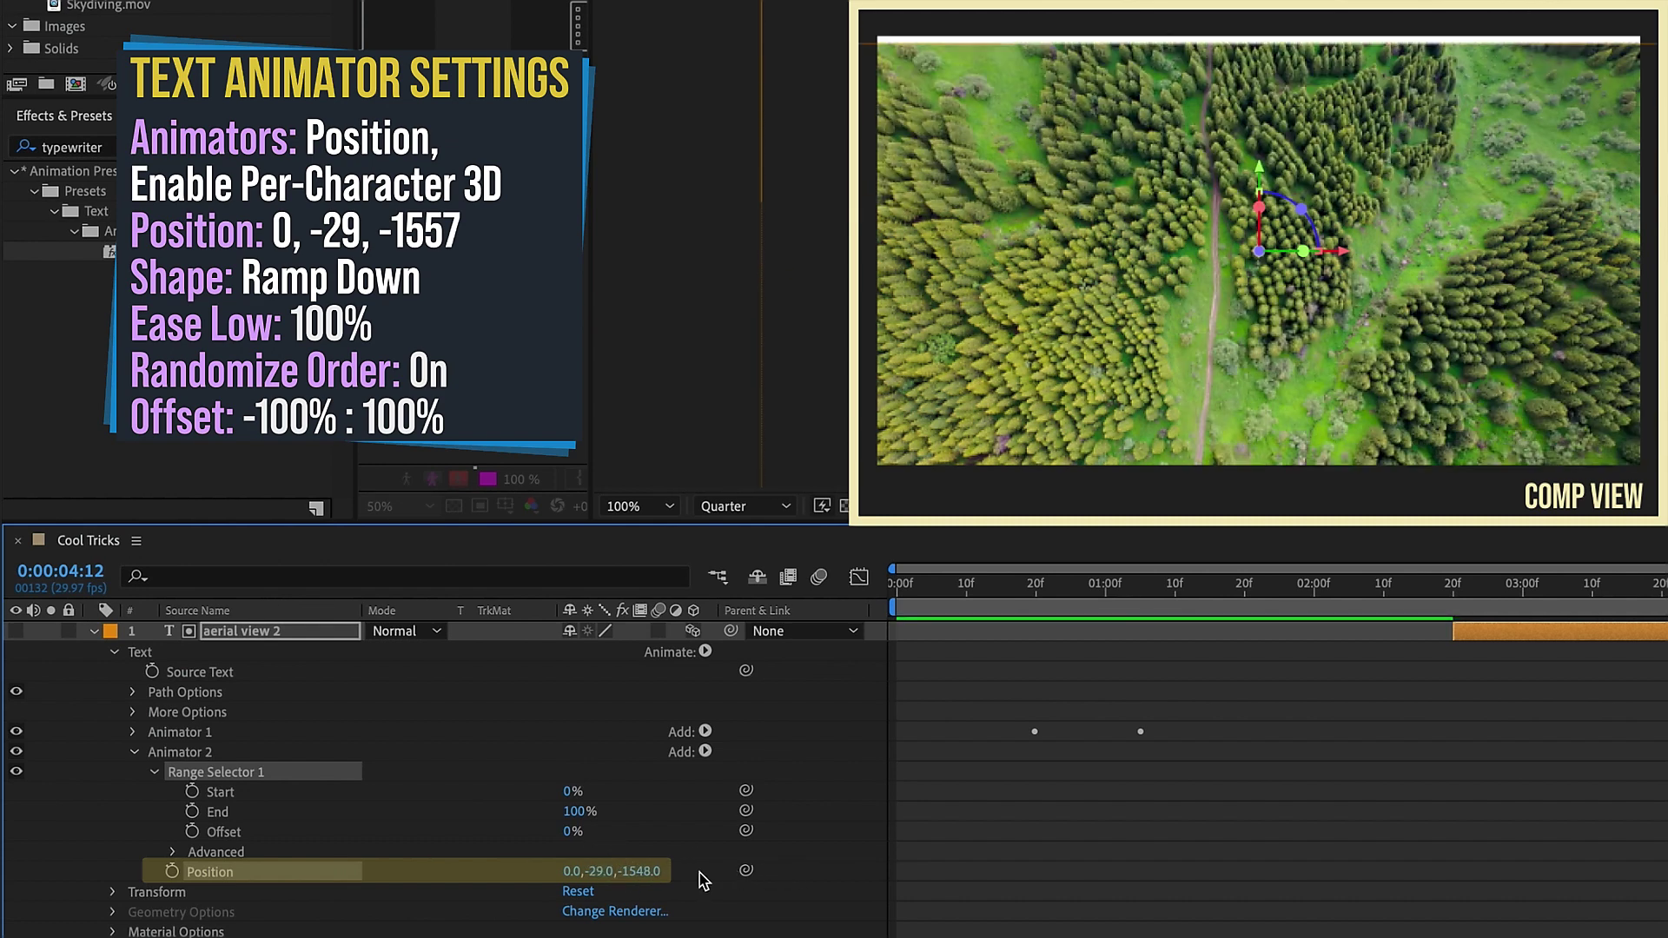
pyautogui.click(173, 852)
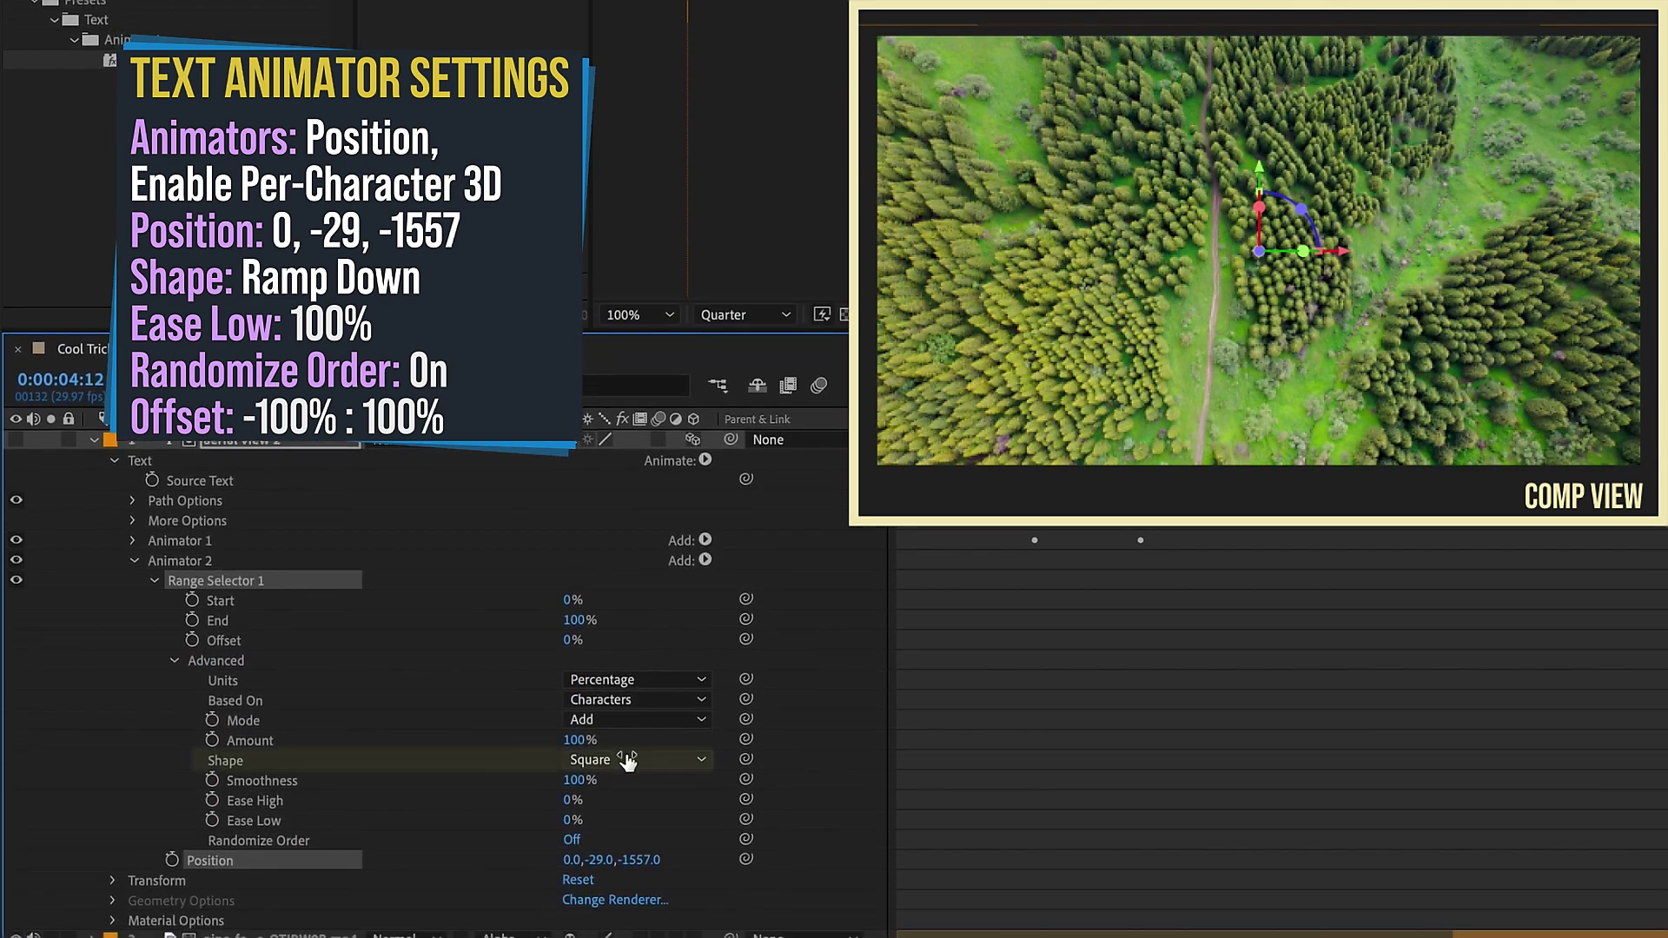
# Set the range selector Shape to Ramp Down, Ease Low 100%, Randomize Order On, Offset -100%.
pyautogui.click(627, 761)
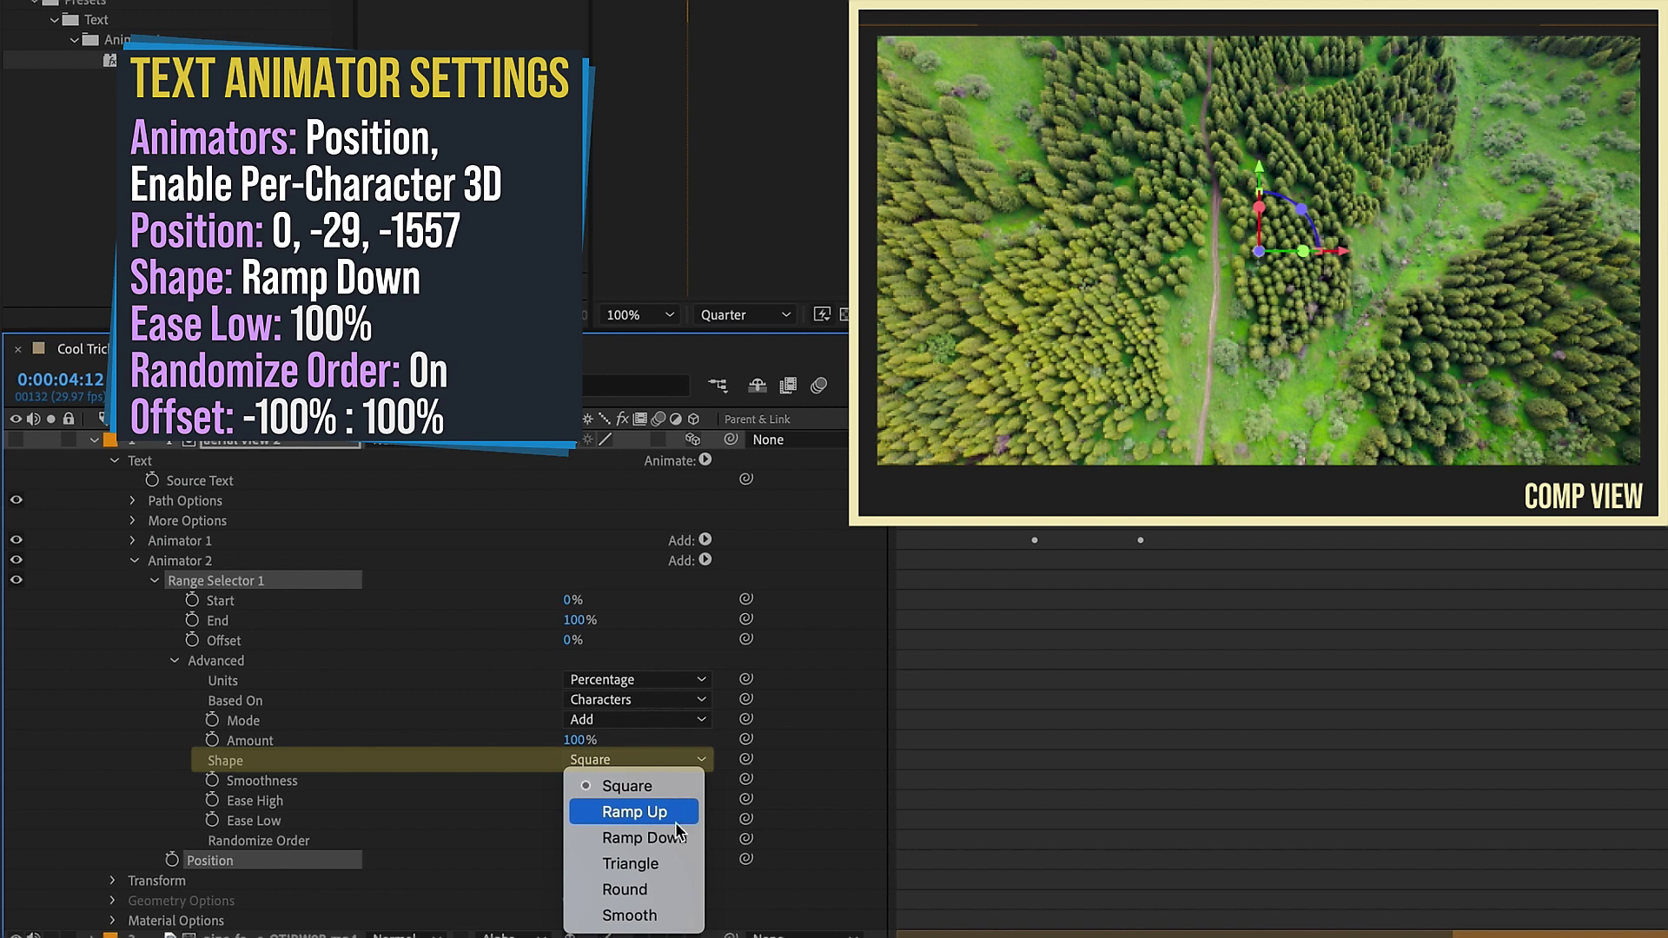
pyautogui.click(691, 838)
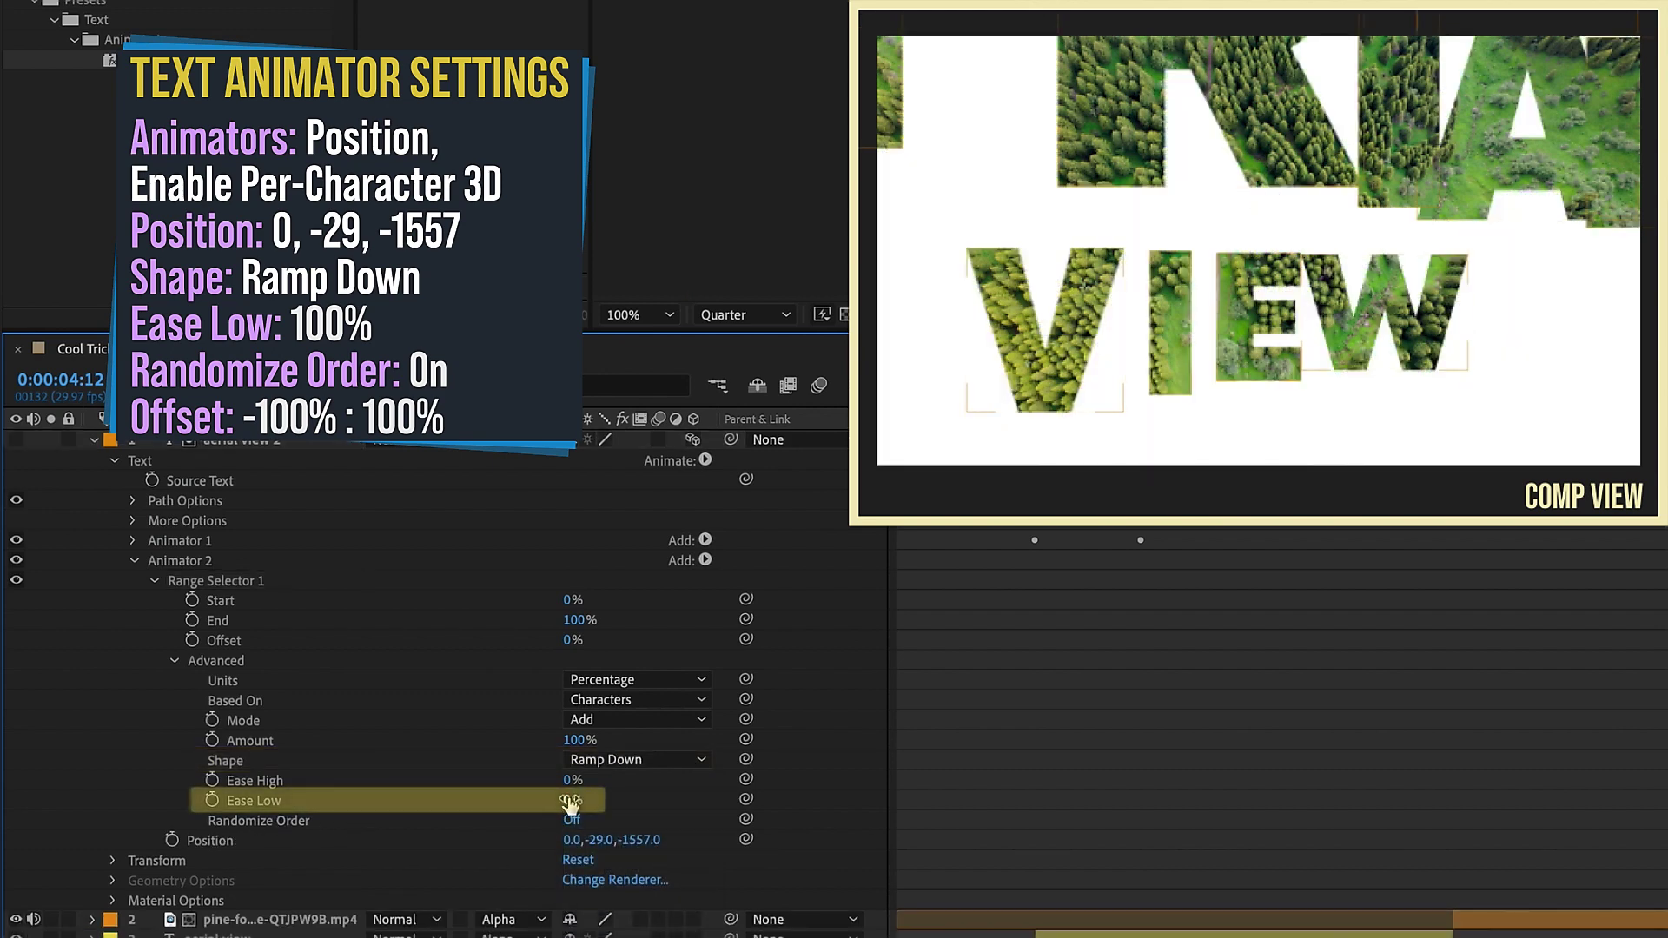
pyautogui.moveTo(569, 802); pyautogui.dragTo(745, 795)
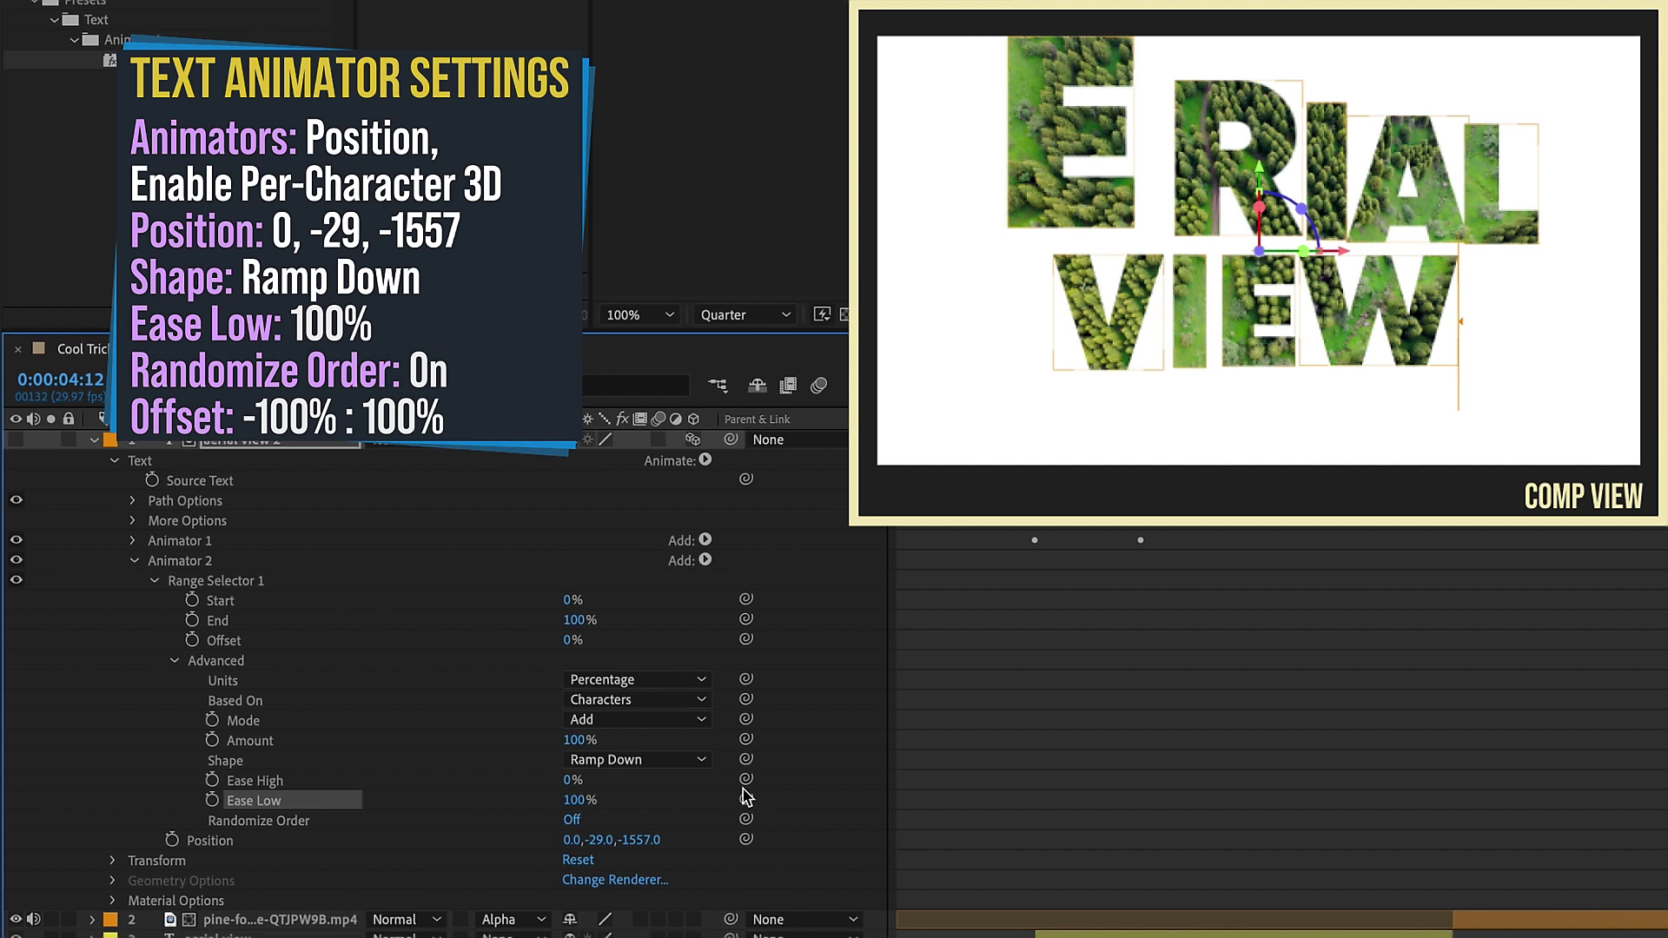
pyautogui.click(304, 823)
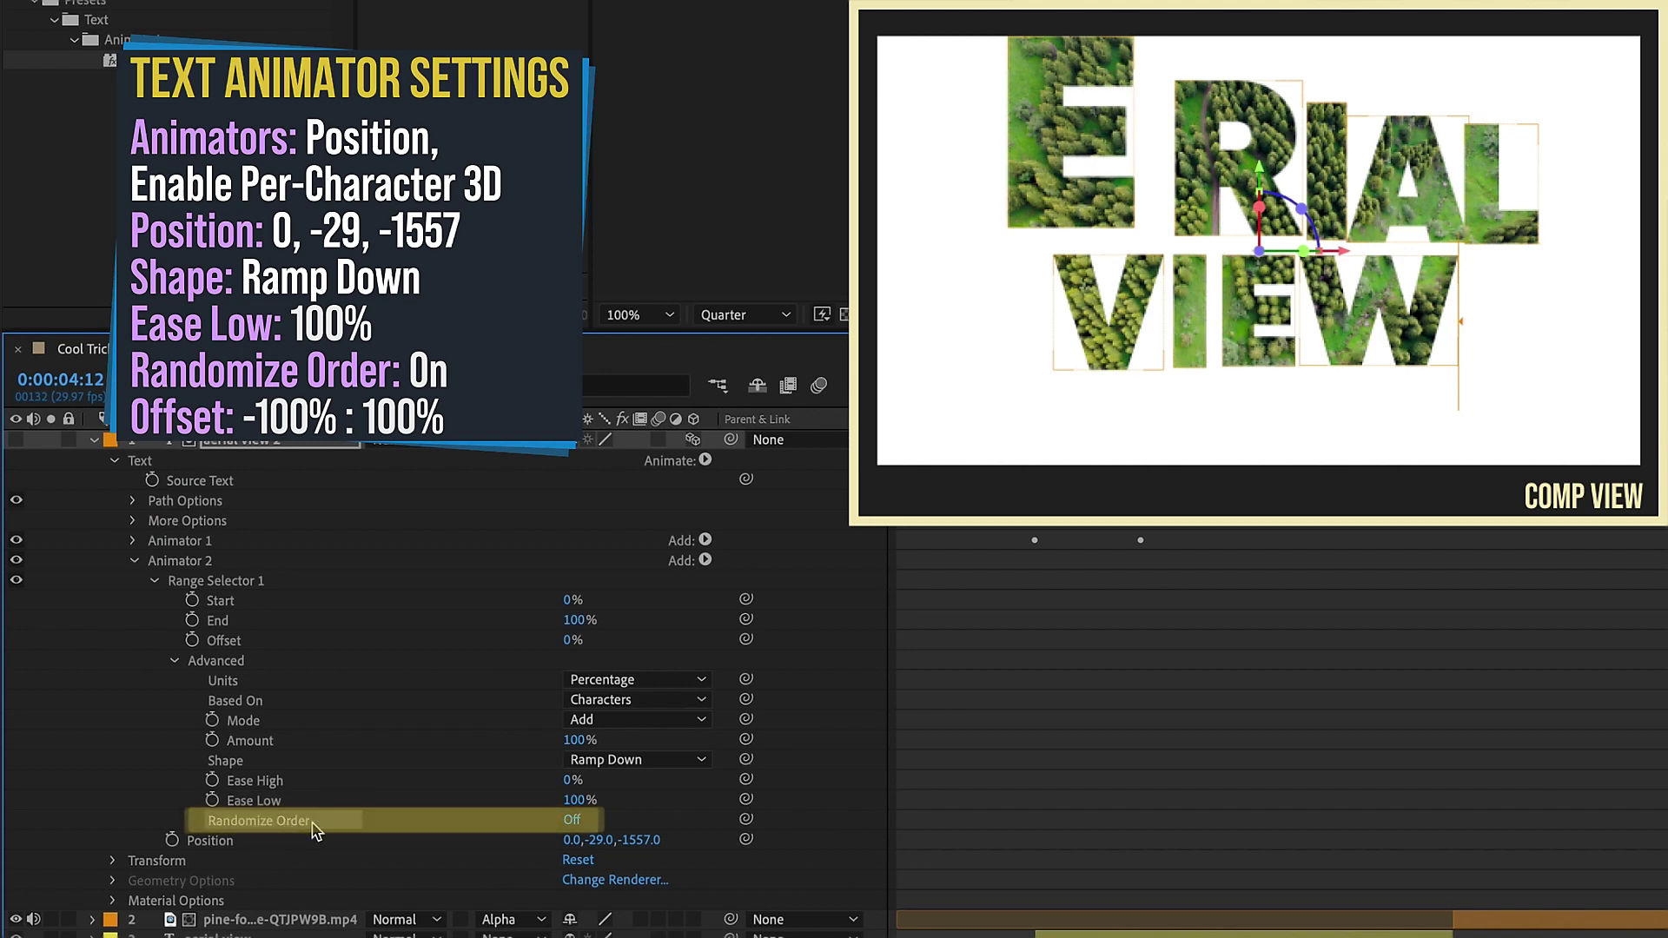
pyautogui.click(572, 820)
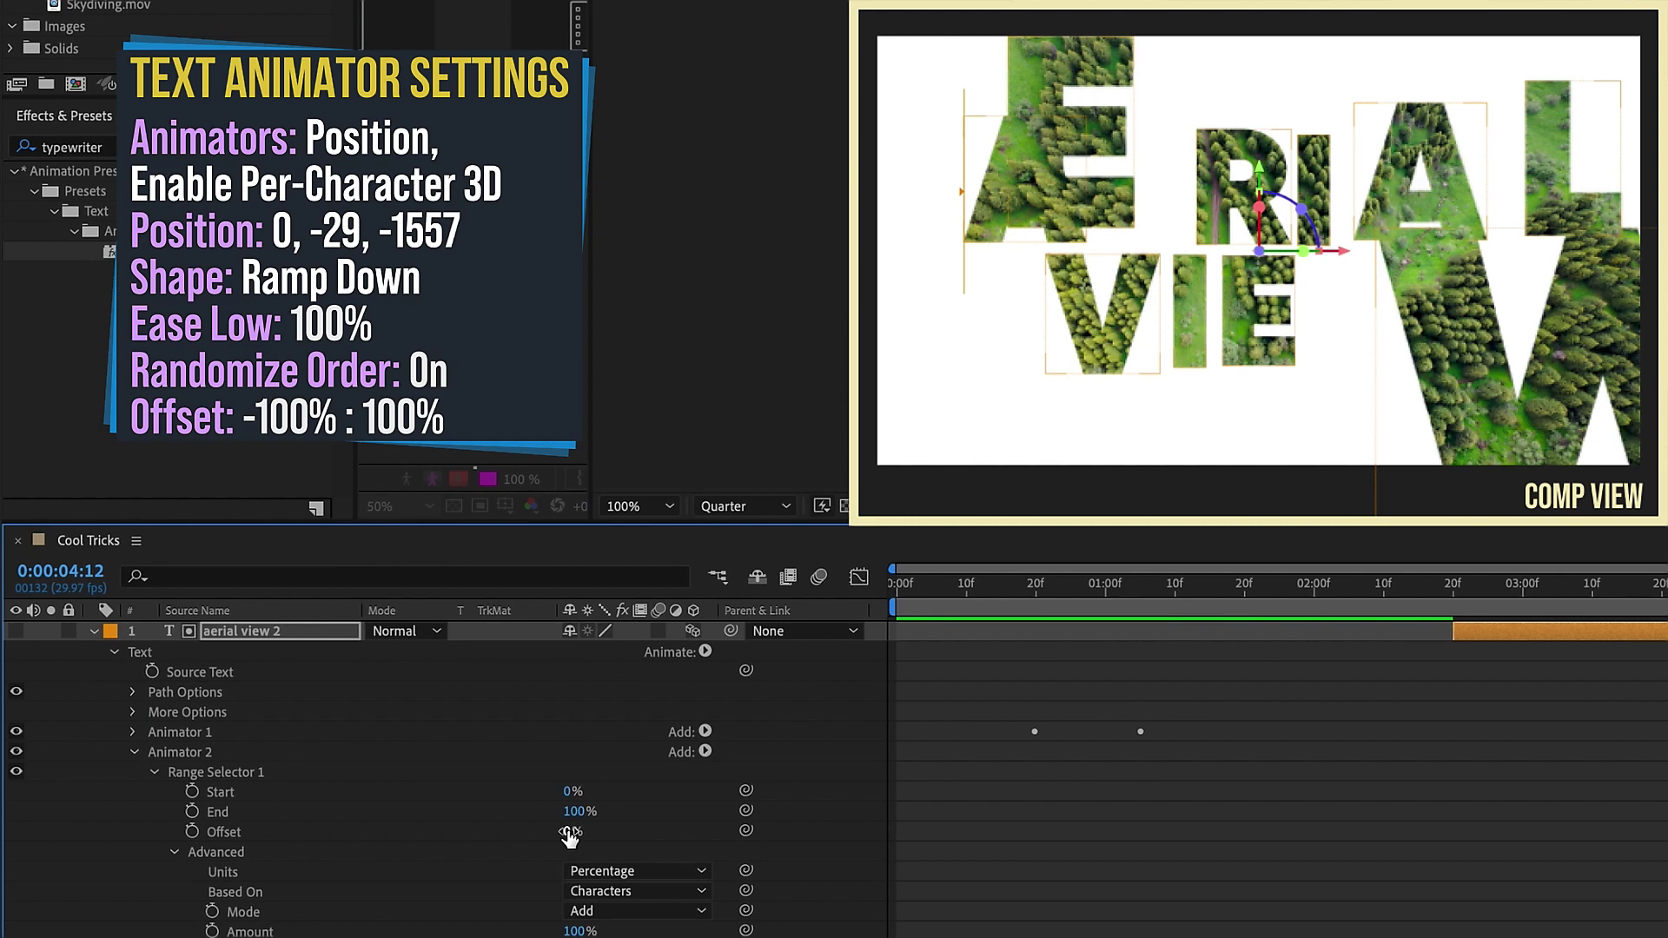
pyautogui.moveTo(570, 836); pyautogui.dragTo(439, 814)
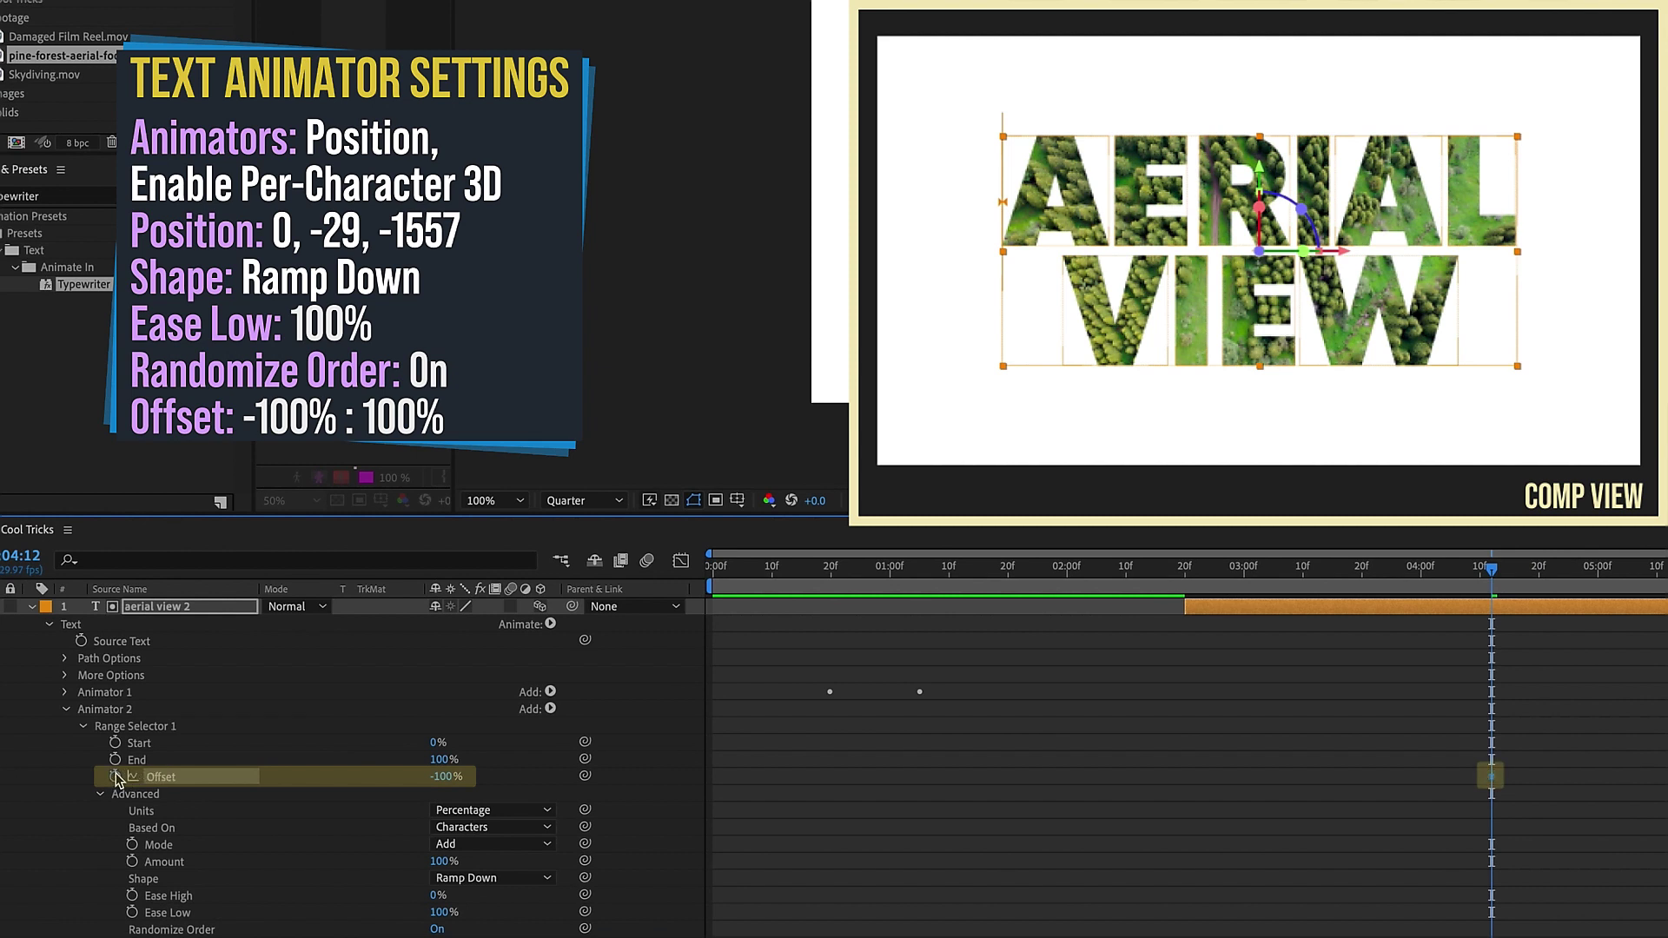
# Keyframe Offset at 100% ten frames later, at 5:02, and preview the letters flying in.
pyautogui.hotkey('shift', 'pagedown')
pyautogui.hotkey('shift', 'pagedown')
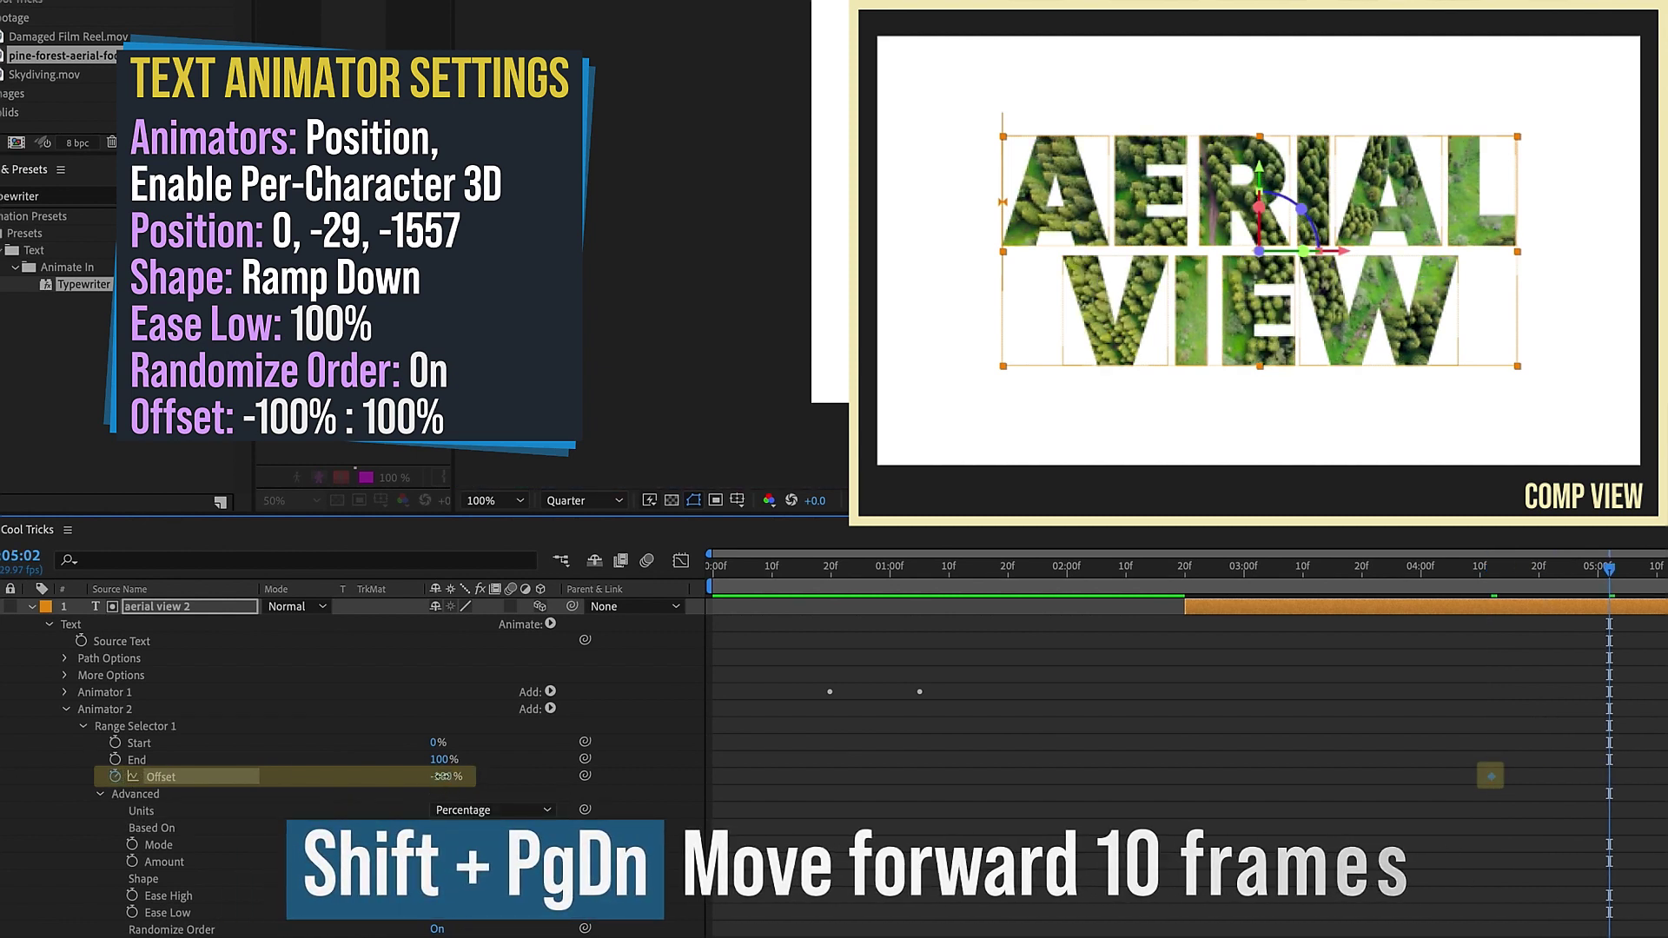
pyautogui.moveTo(444, 779); pyautogui.dragTo(920, 748)
pyautogui.click(1425, 569)
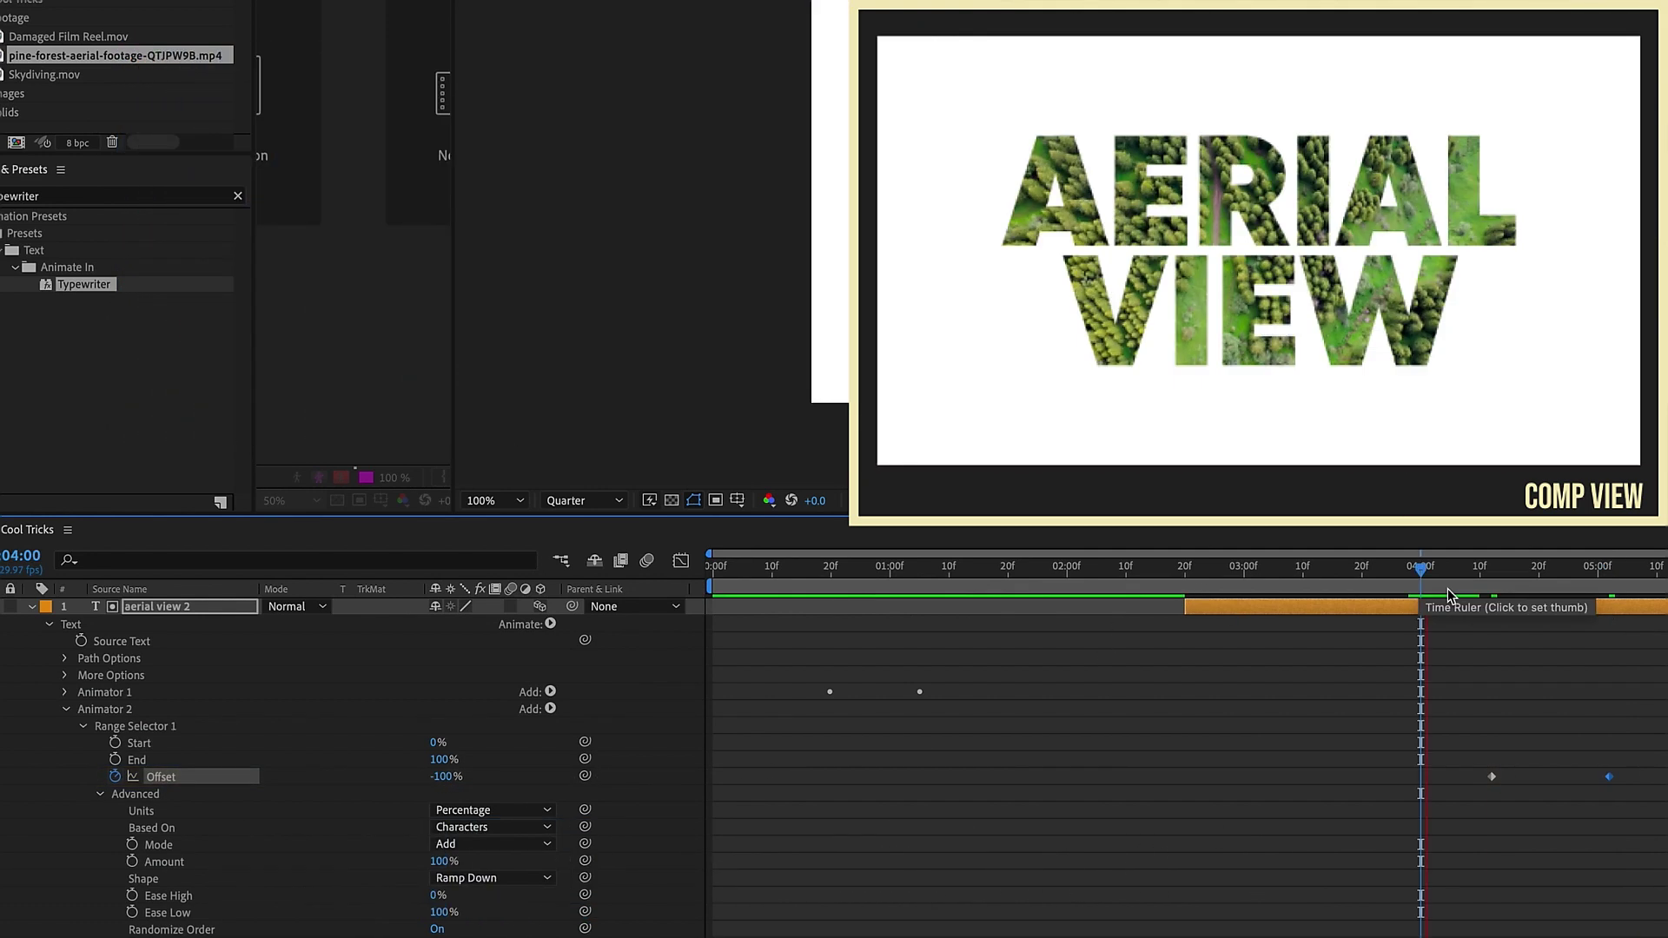
pyautogui.press('space')
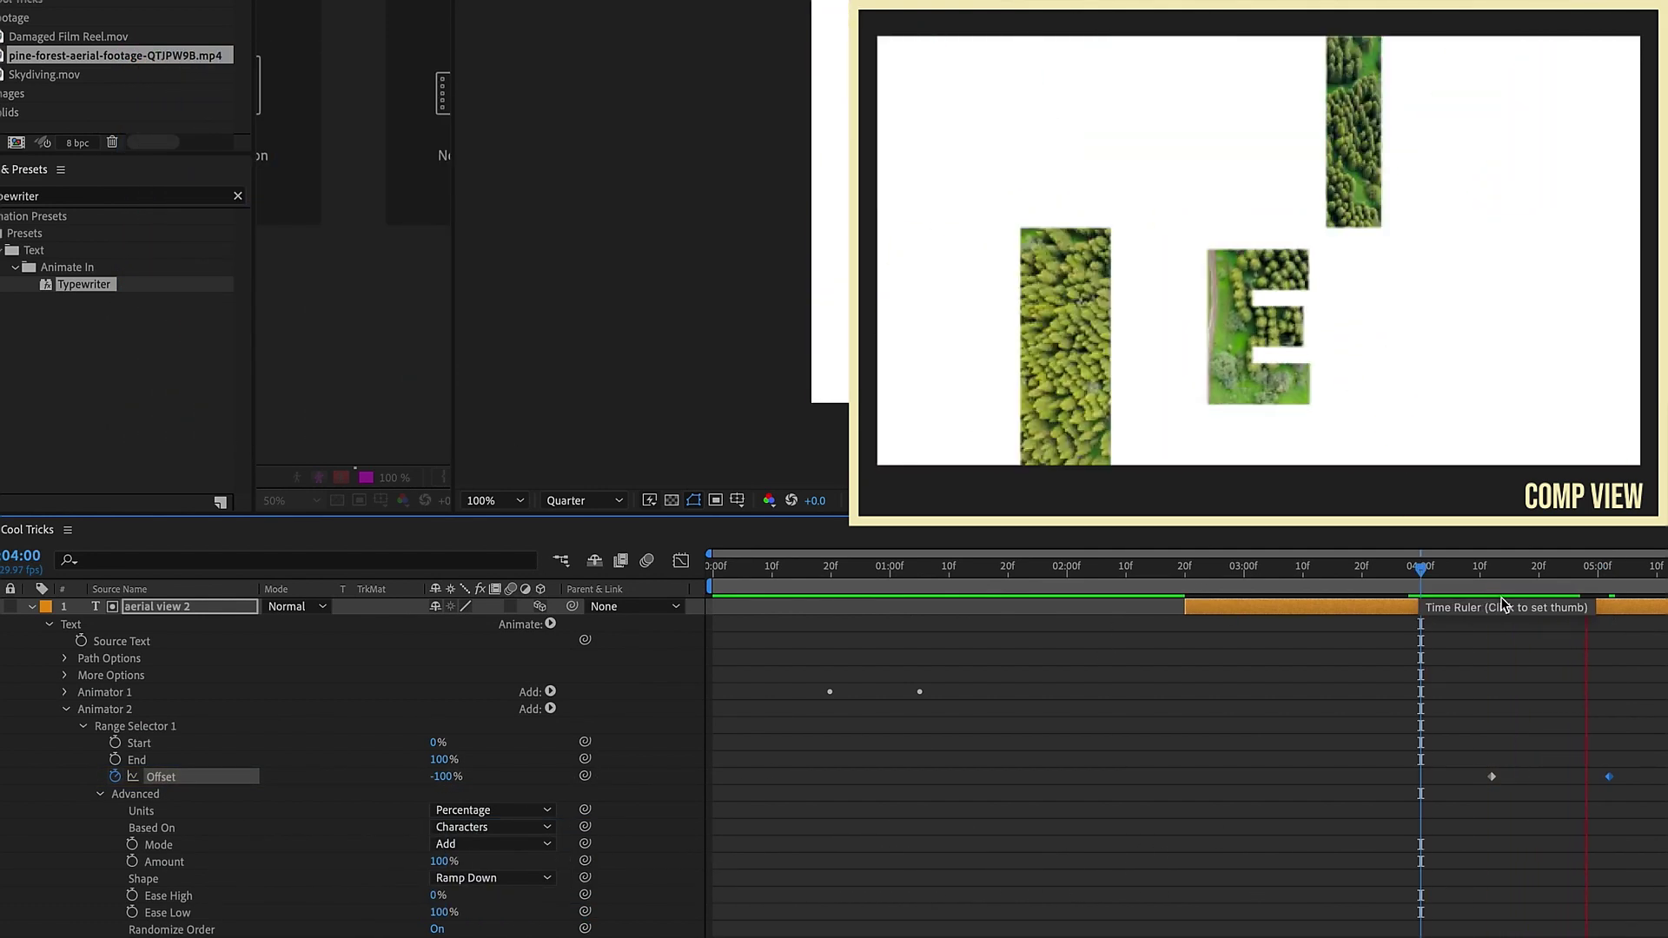
pyautogui.click(1493, 576)
pyautogui.hotkey('ctrl', '`')
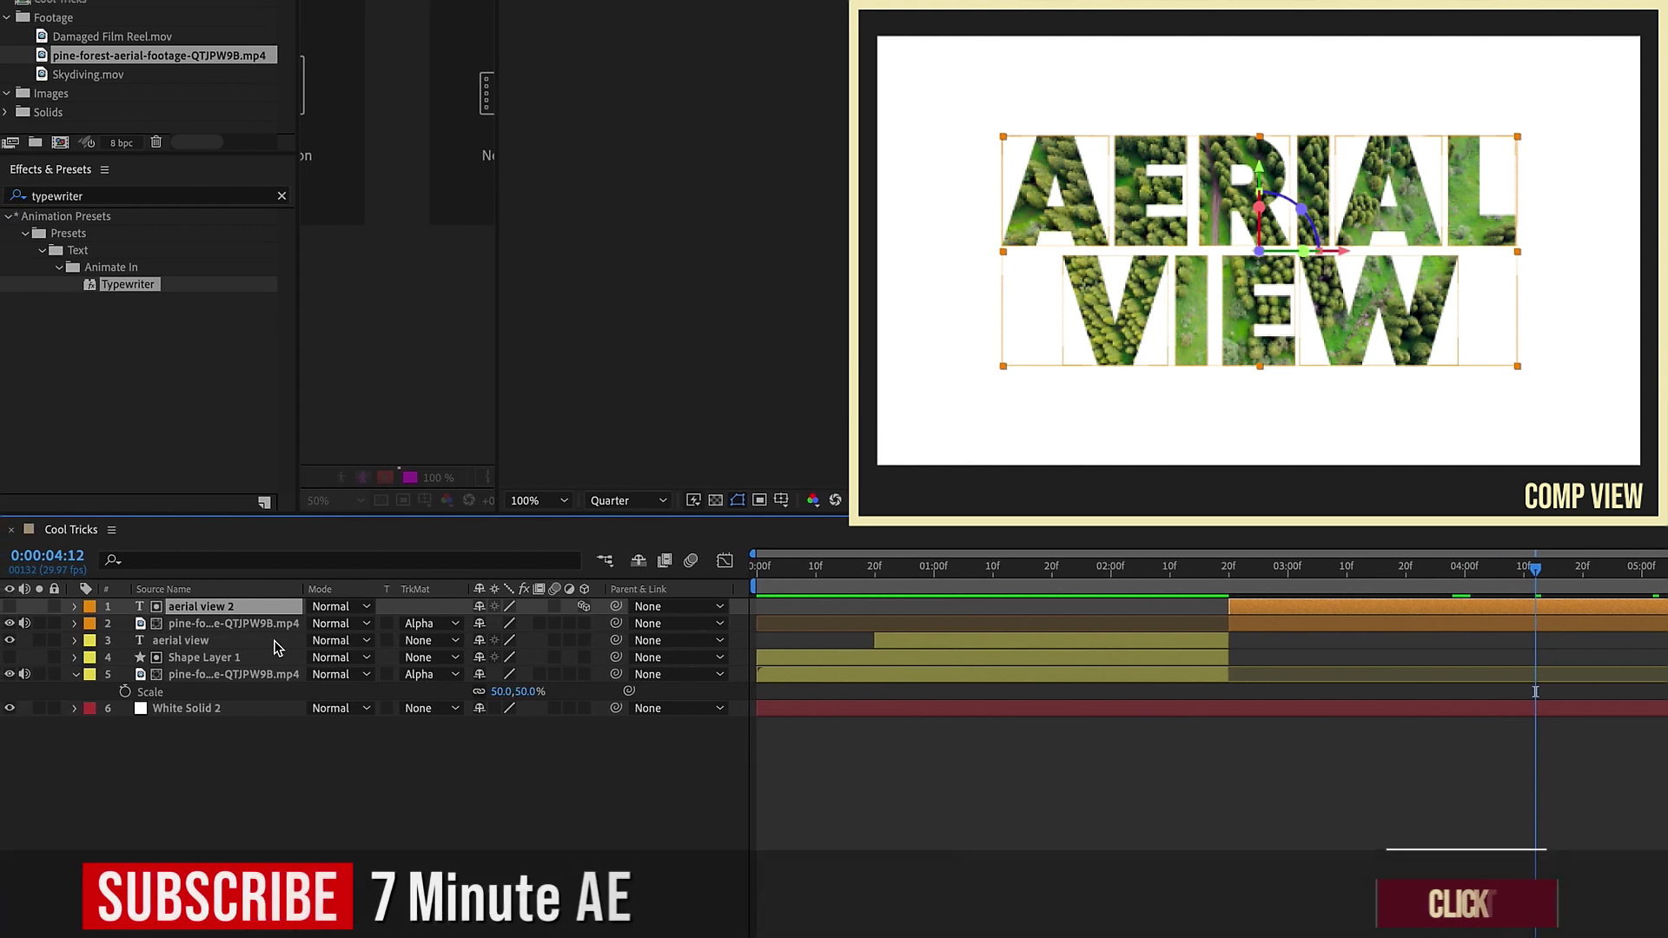
pyautogui.click(1299, 626)
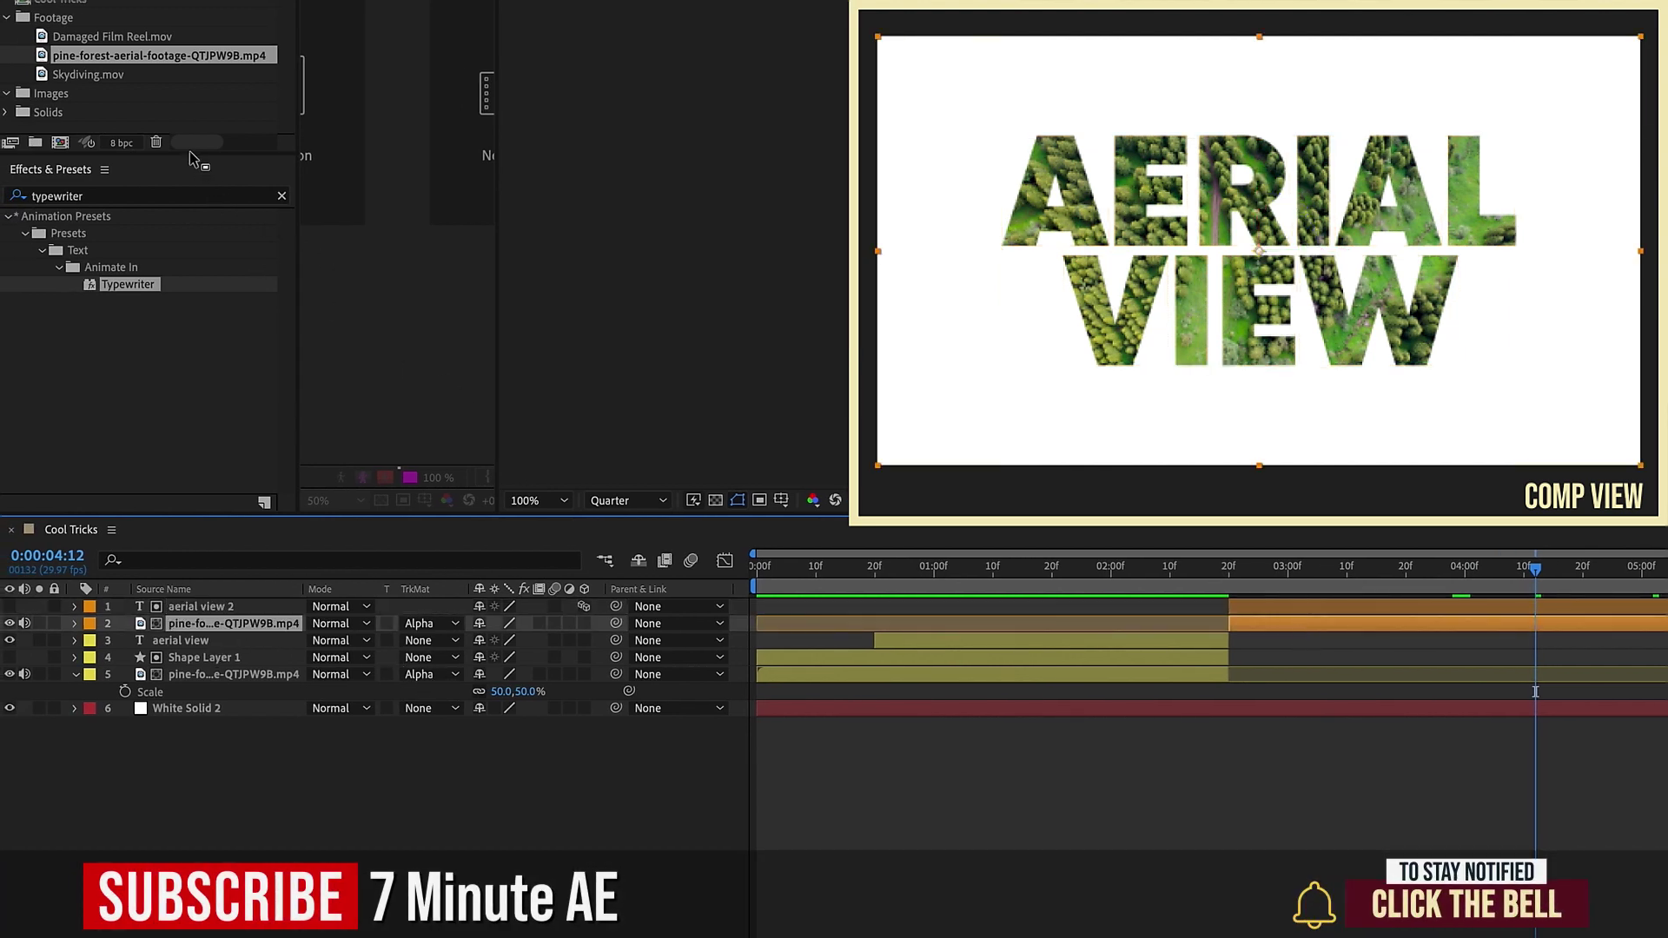
pyautogui.click(118, 76)
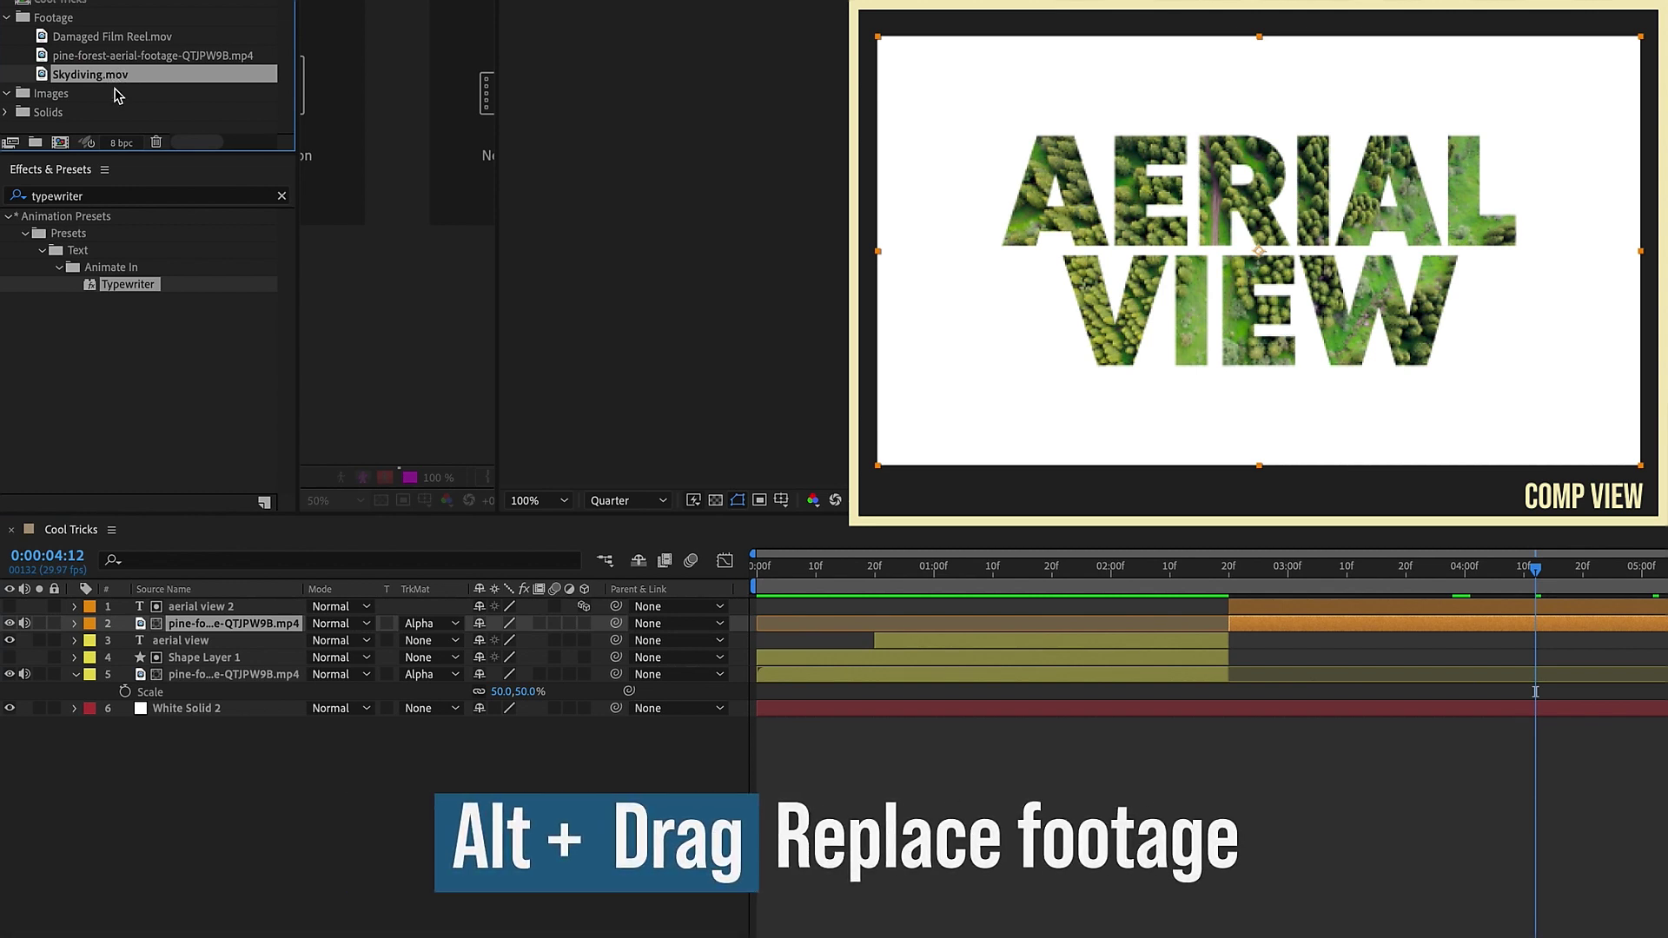
pyautogui.moveTo(209, 626); pyautogui.dragTo(209, 624)
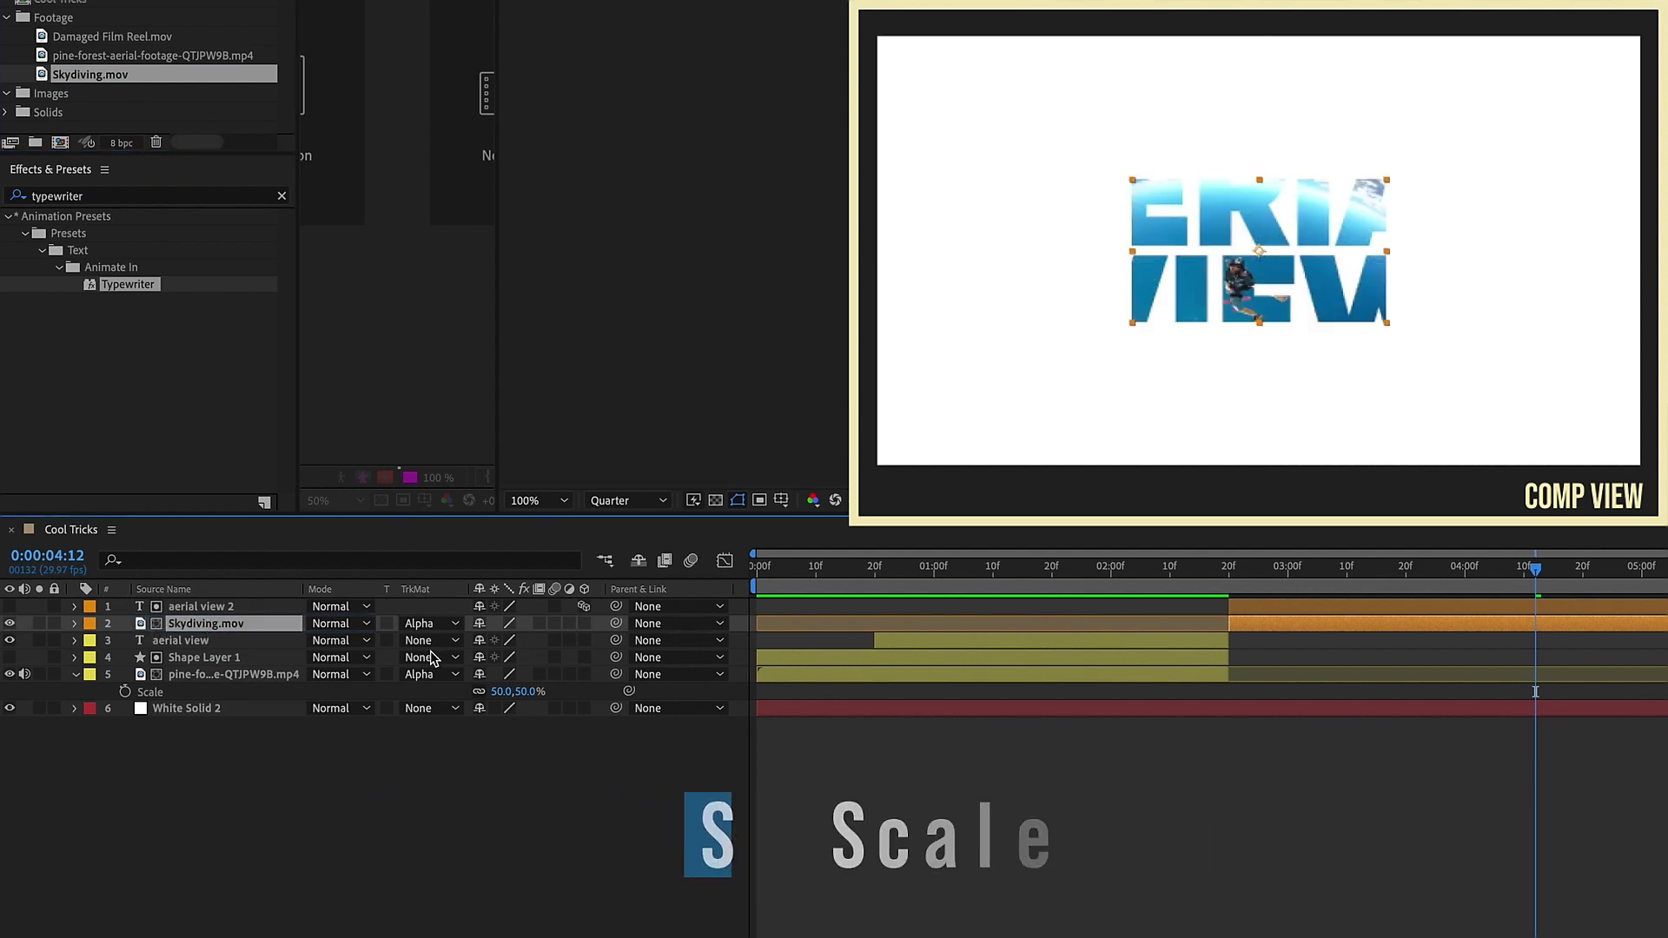
# Scale the Skydiving.mov layer to 150%.
pyautogui.press('s')
pyautogui.moveTo(537, 647); pyautogui.dragTo(514, 575)
pyautogui.write('150')
pyautogui.press('Return')
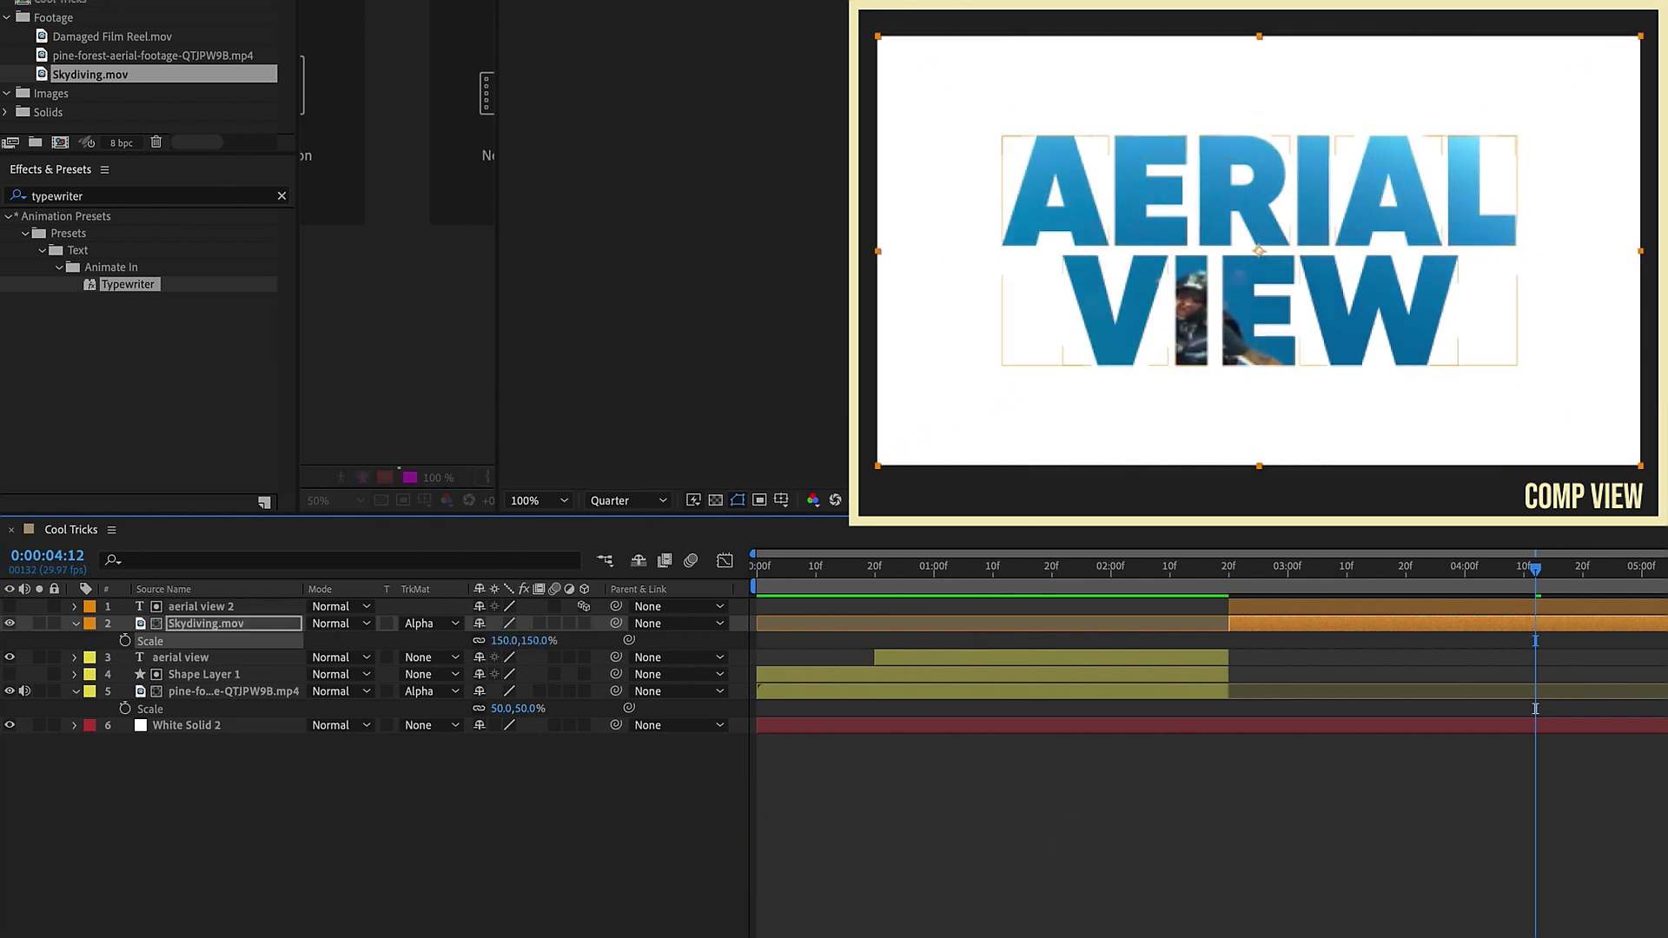
# Slip the skydiving clip to a new section, checking frames at 02:20 and 05:19.
pyautogui.moveTo(1634, 623); pyautogui.dragTo(1442, 599)
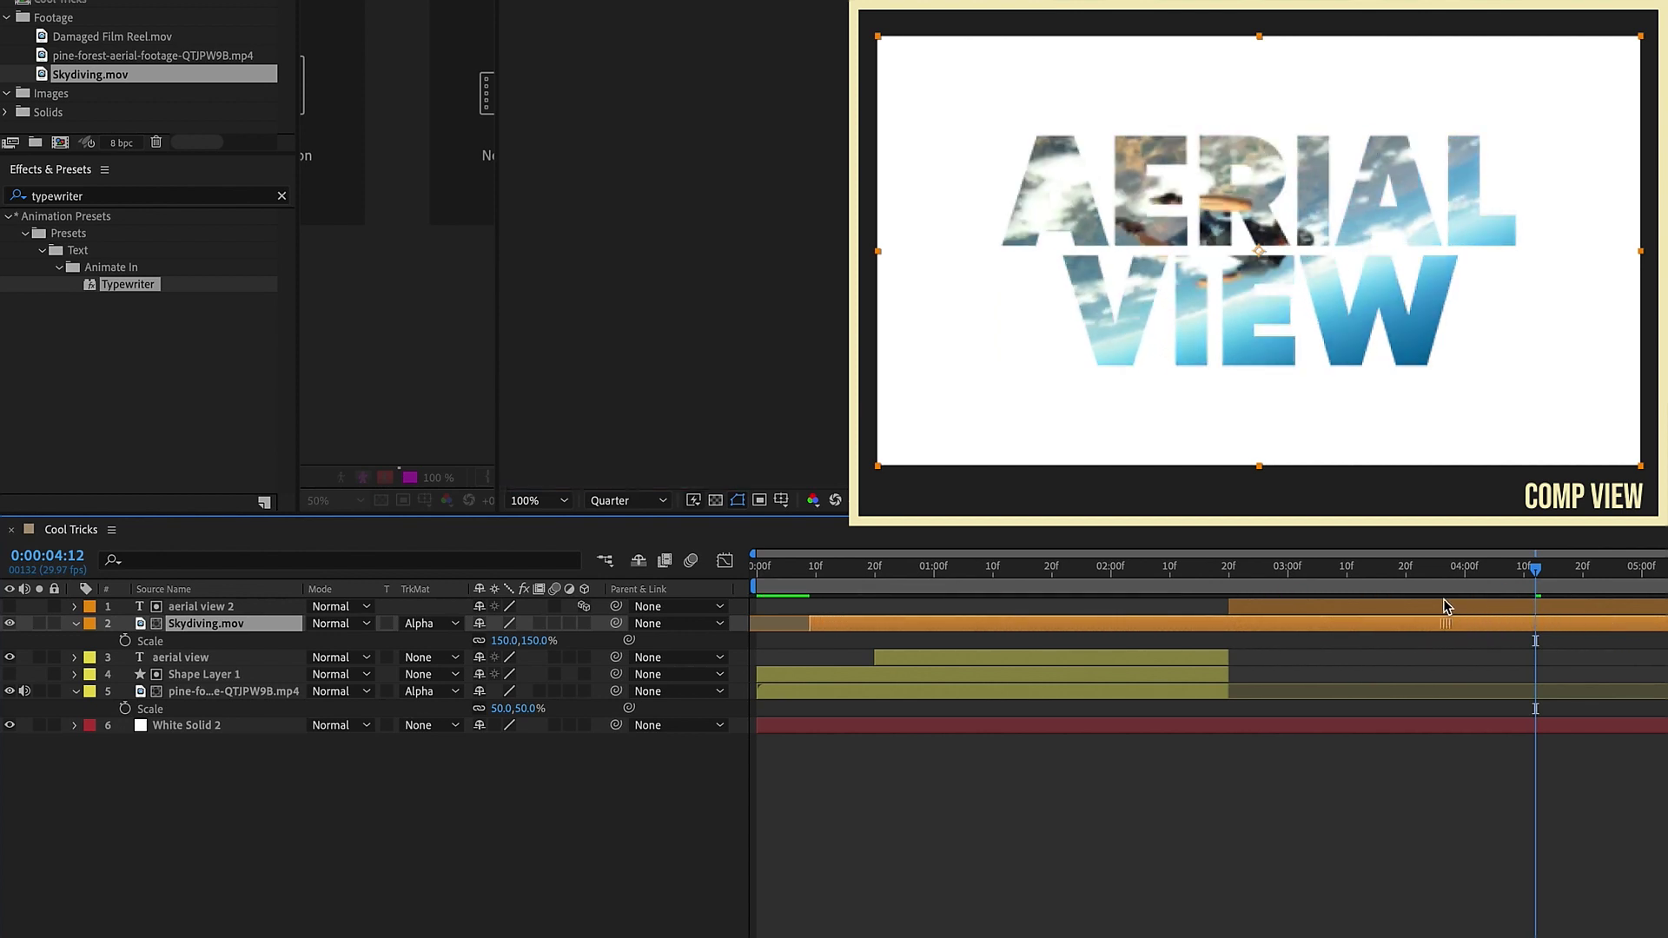
pyautogui.click(1229, 566)
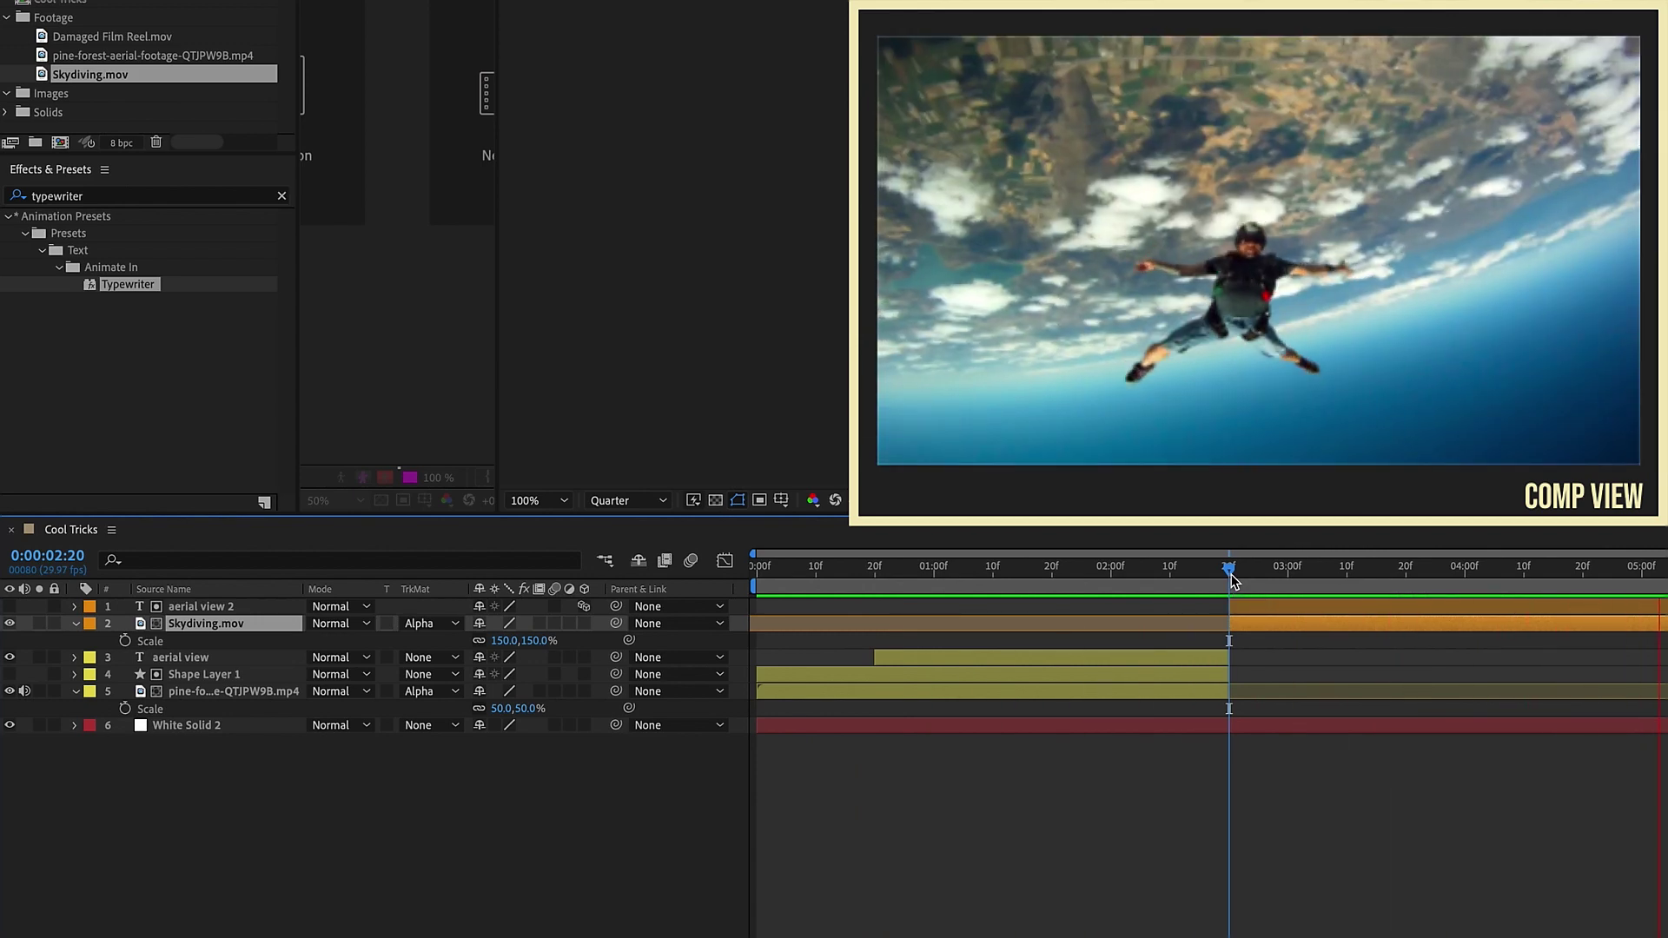
pyautogui.press('End')
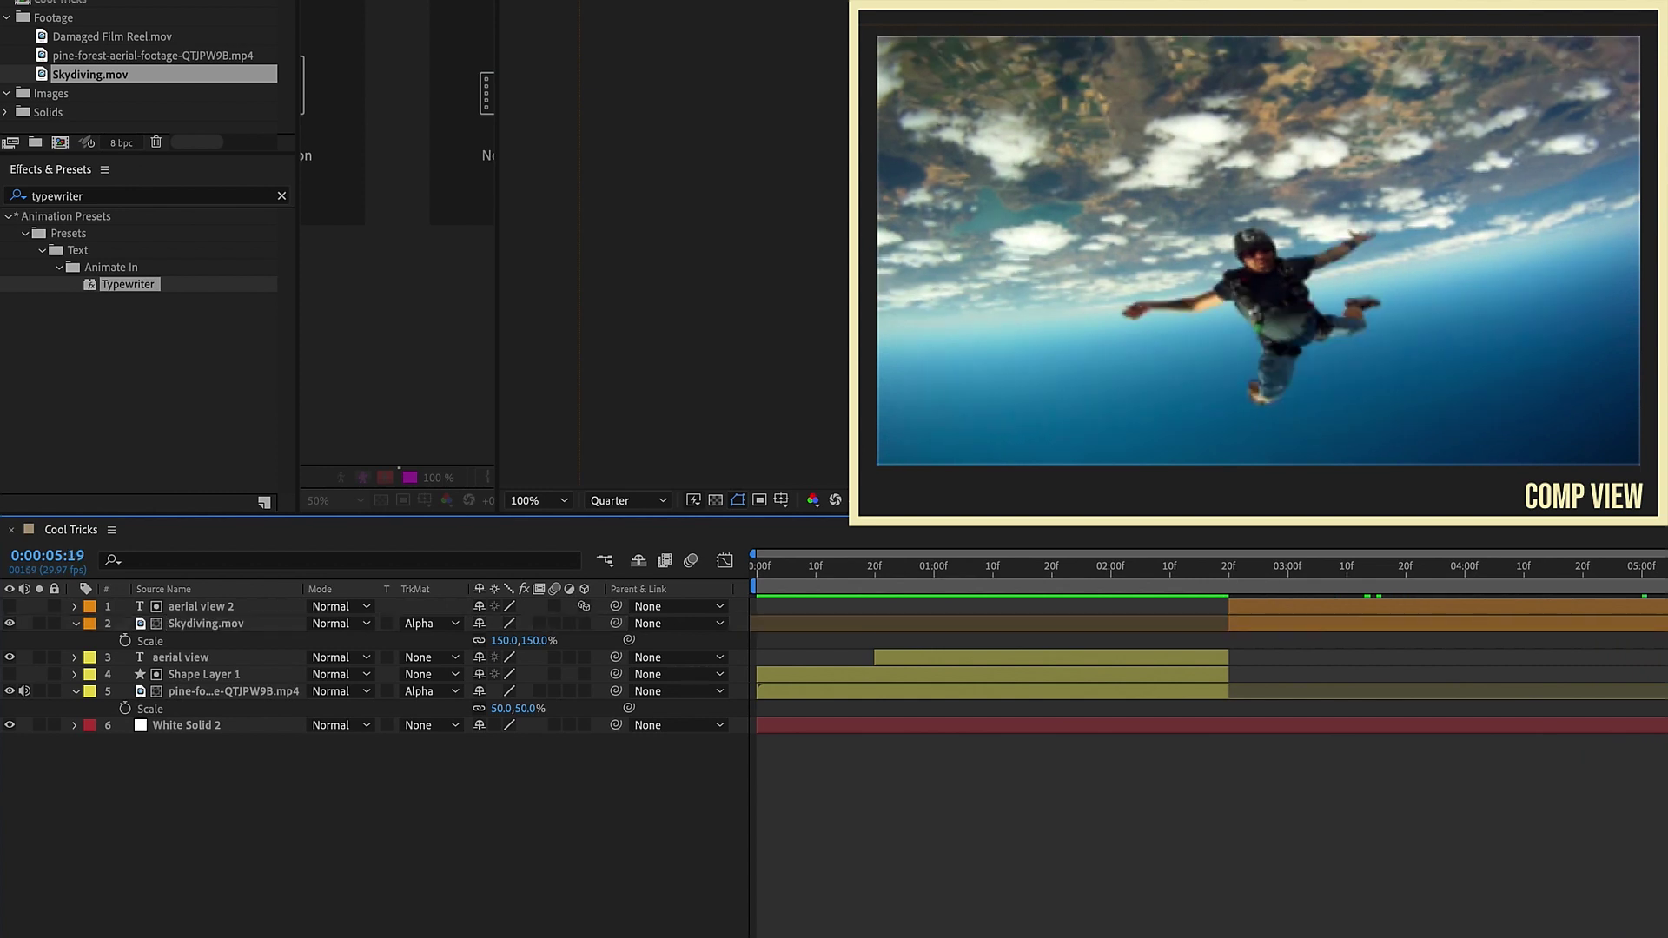
# Lock the aerial view 2 and aerial view text layers, then start a new text layer in the comp.
pyautogui.hotkey('ctrl', 't')
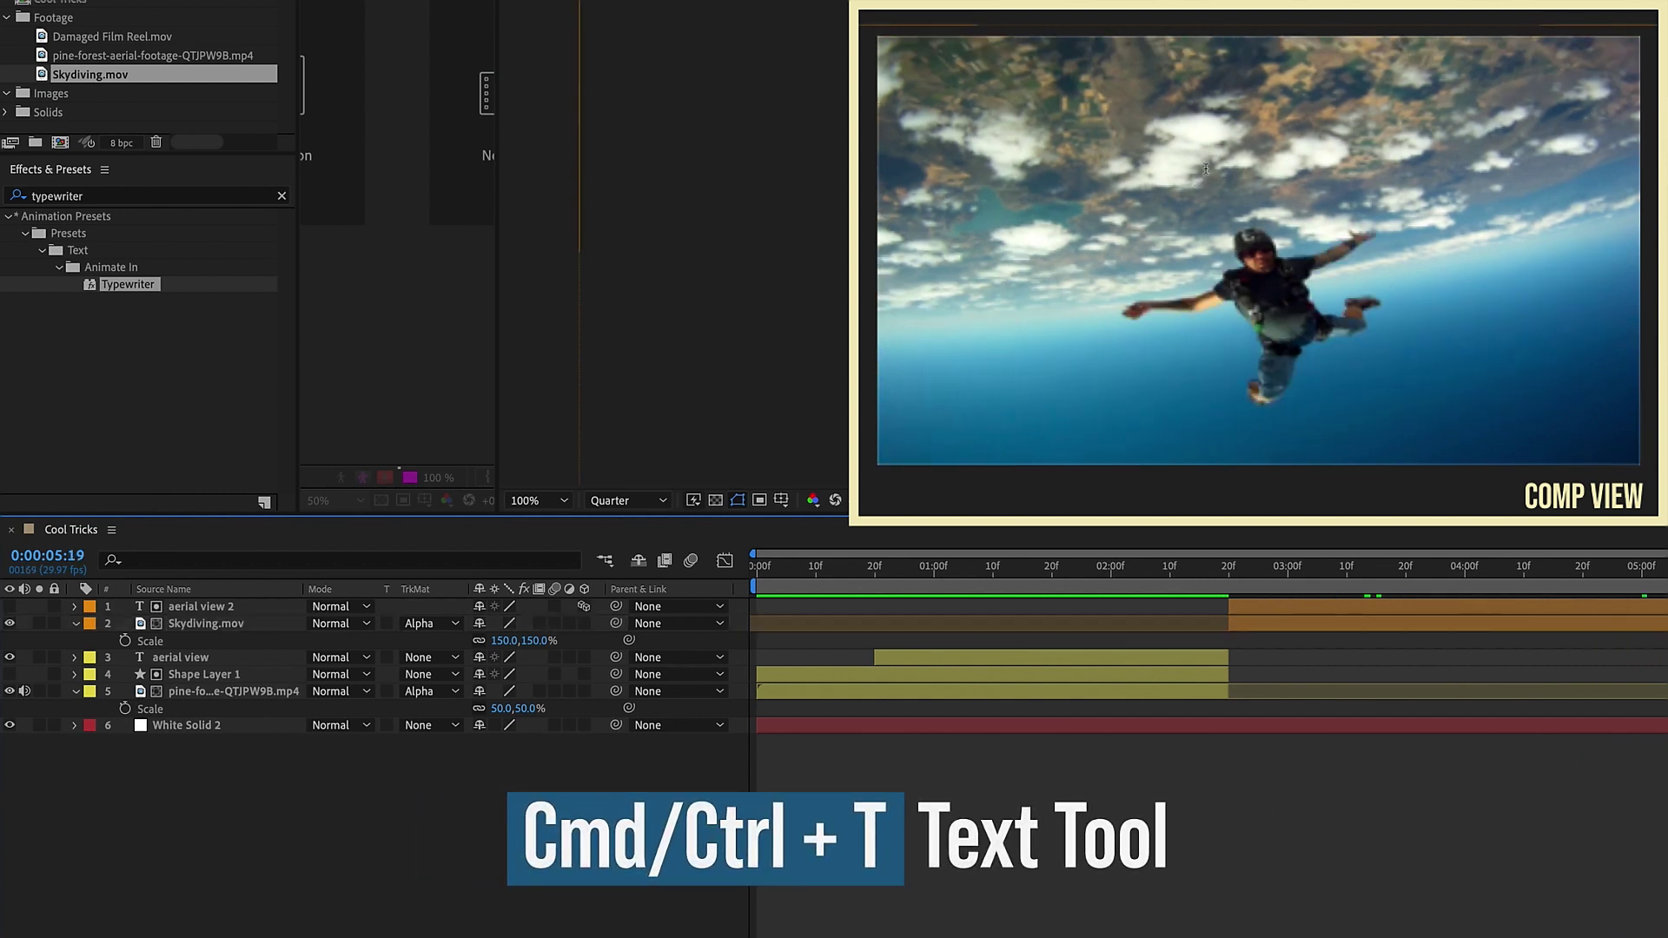
pyautogui.press('v')
pyautogui.click(1209, 172)
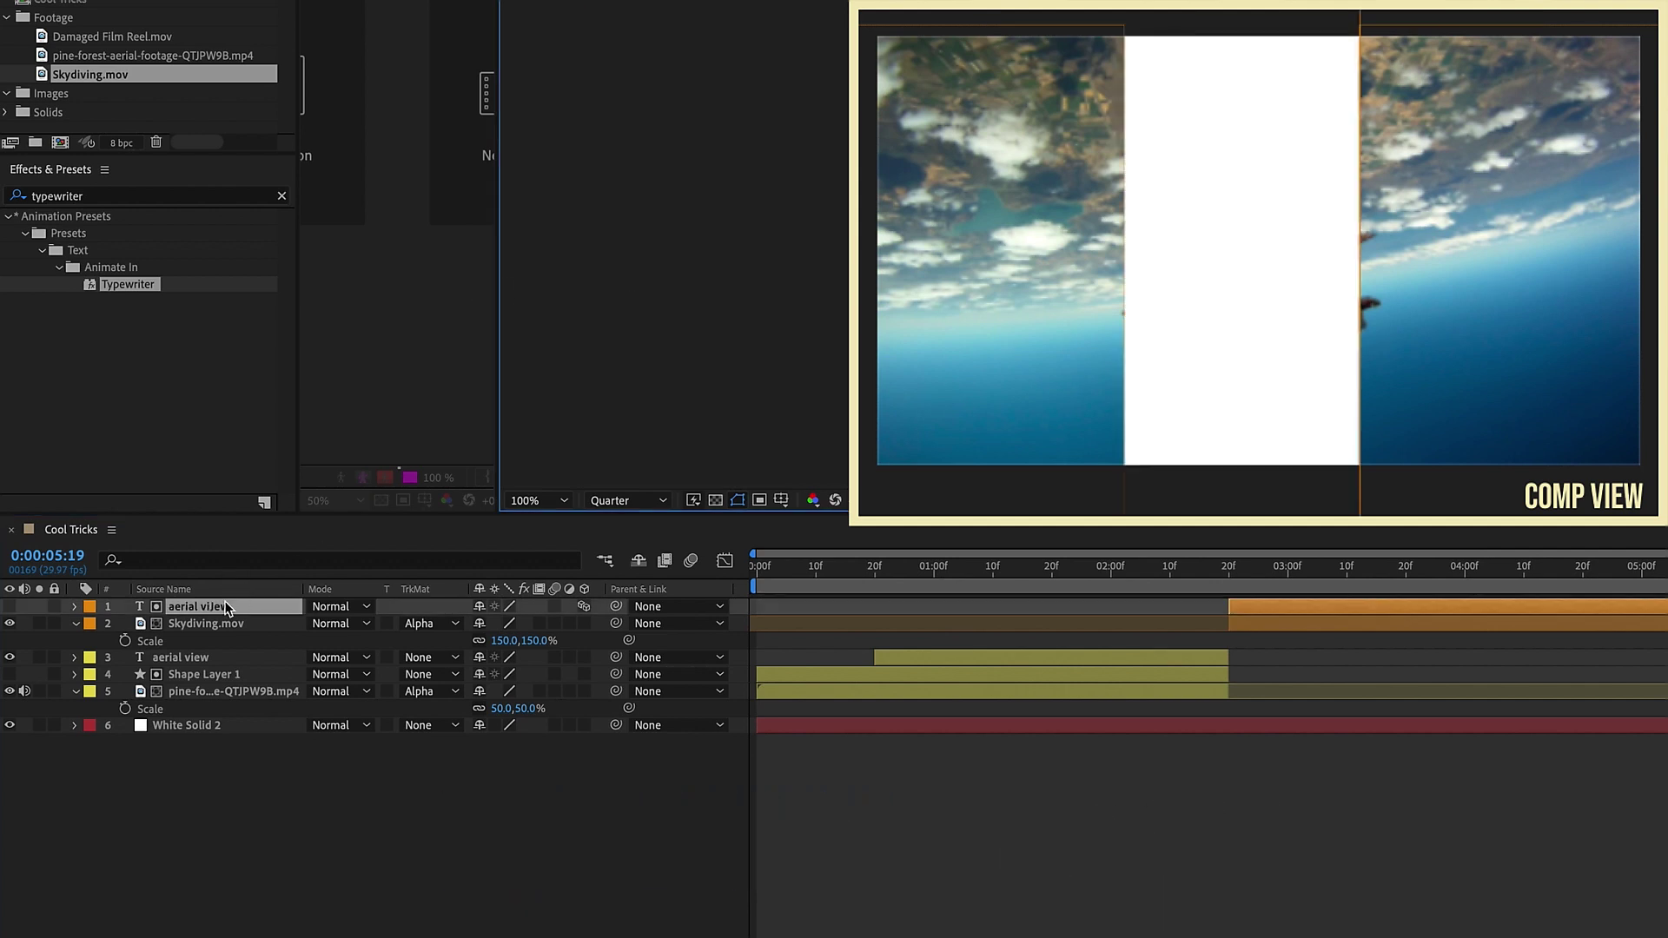
pyautogui.hotkey('ctrl', 'l')
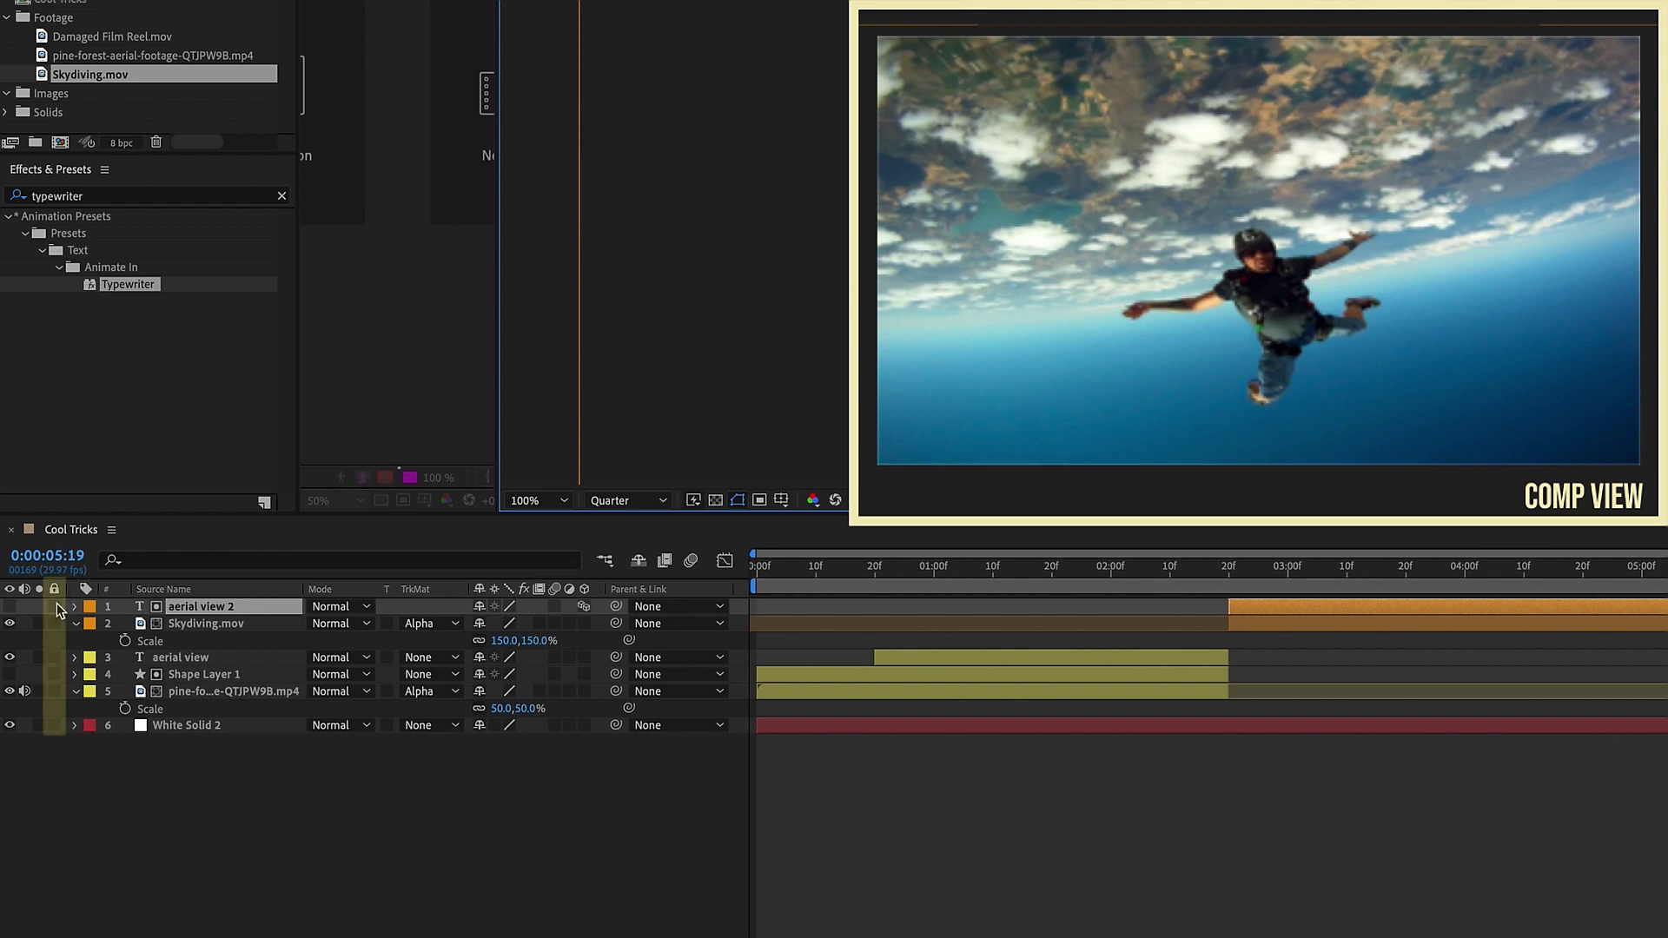
pyautogui.click(174, 660)
pyautogui.hotkey('ctrl', 'l')
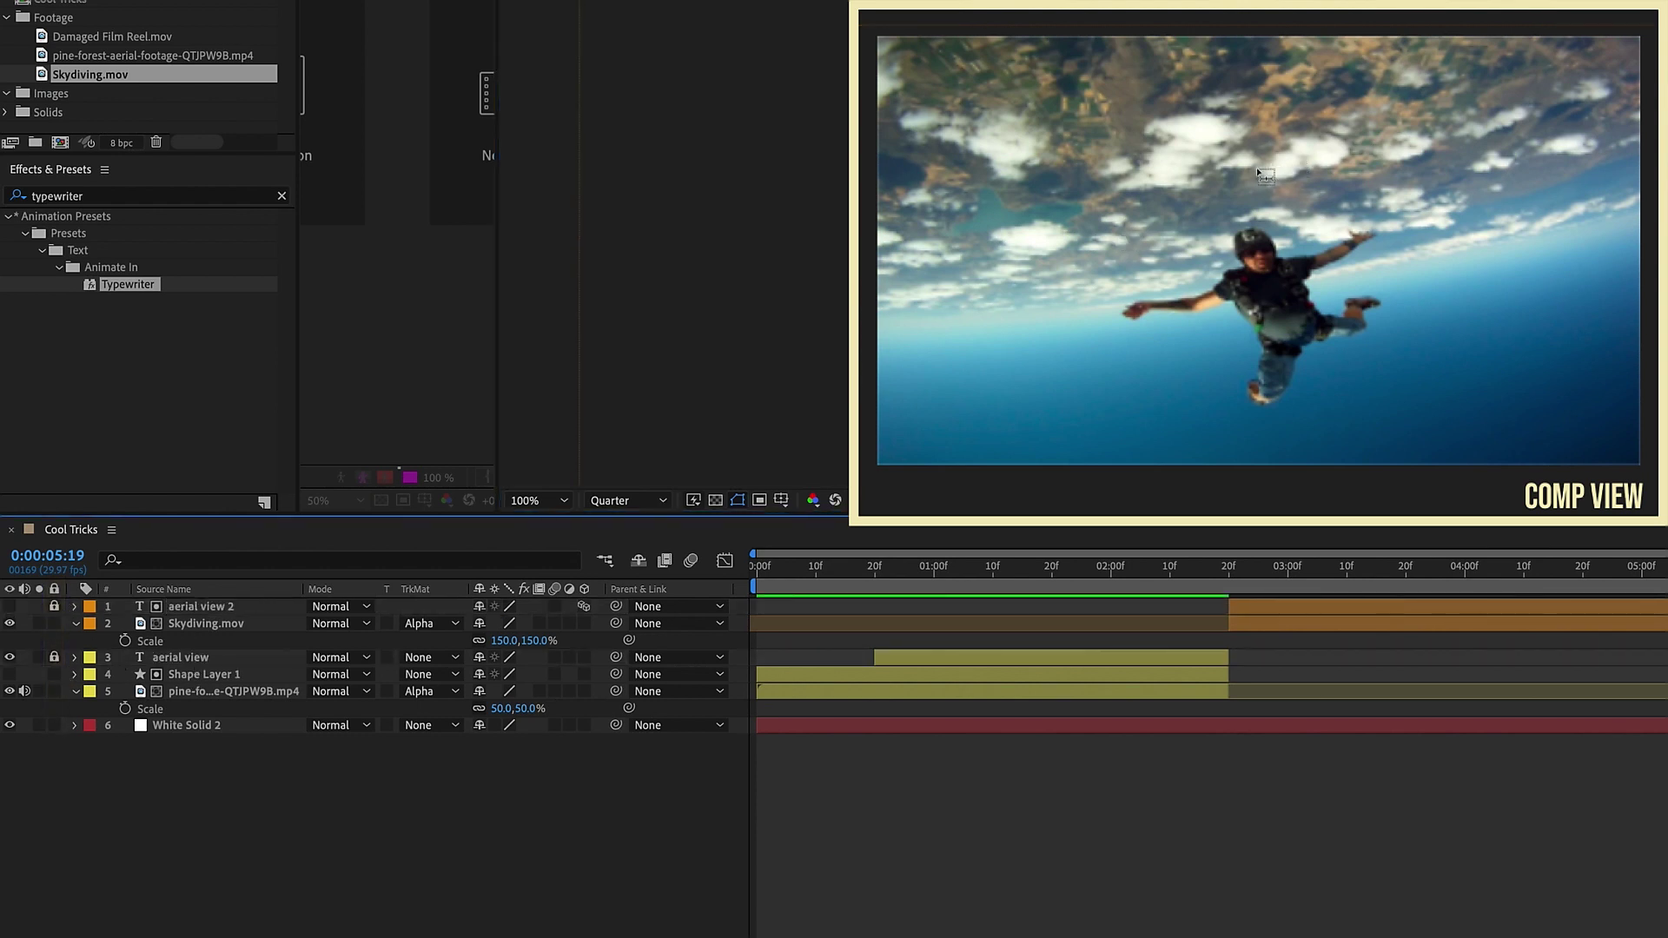
pyautogui.click(1231, 162)
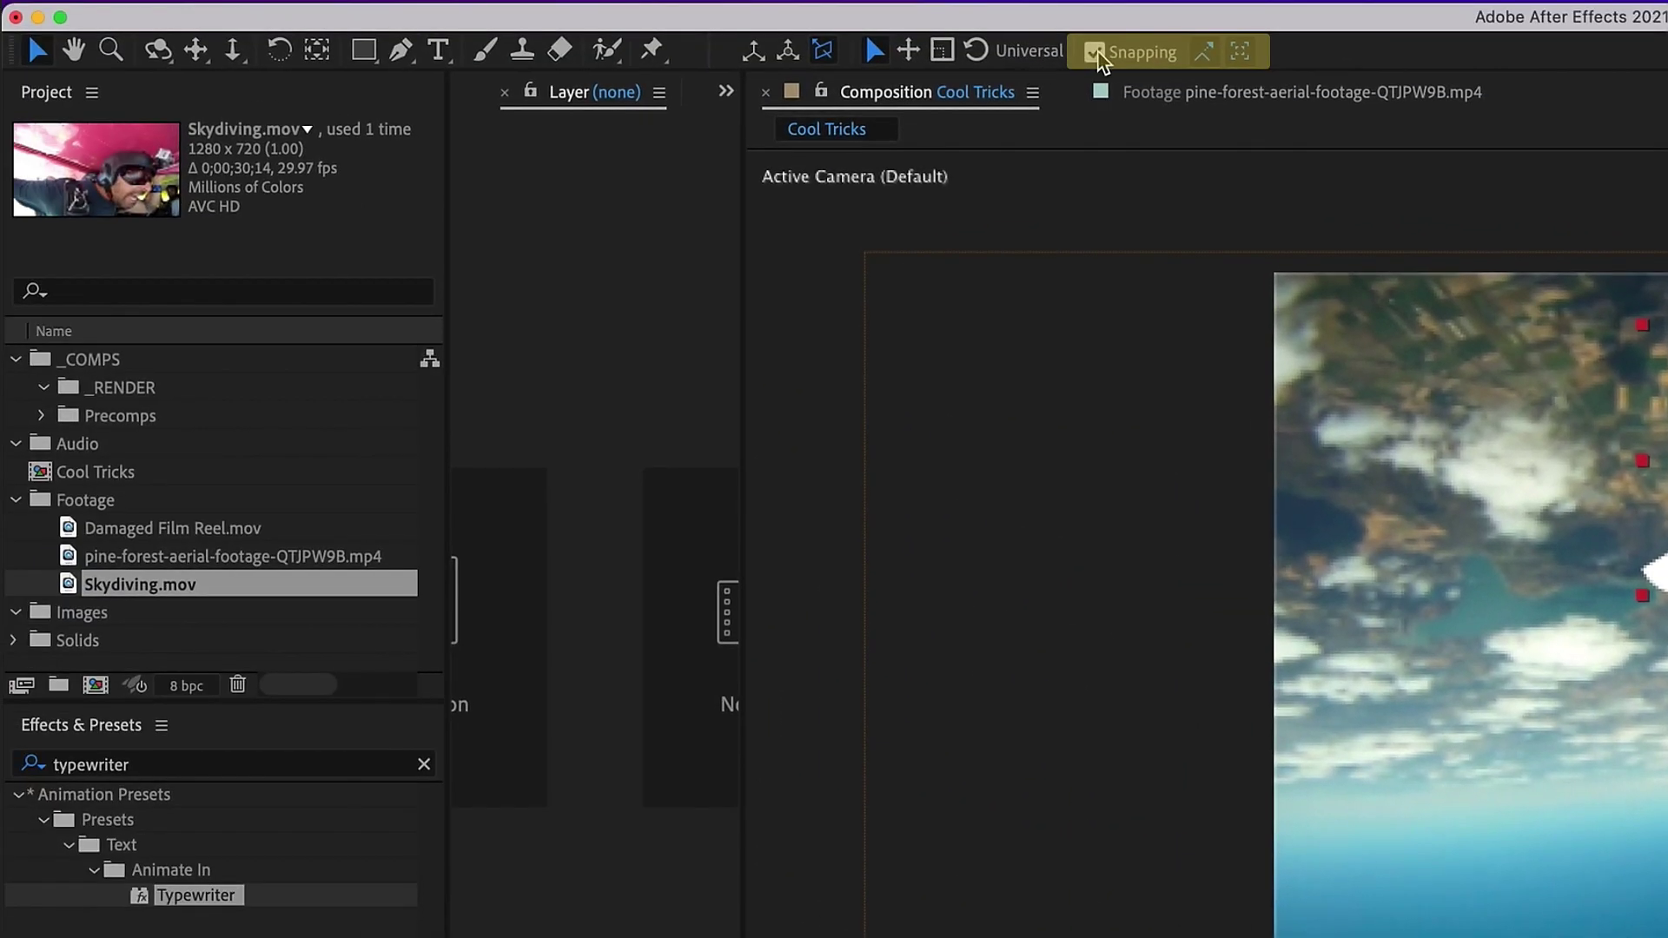
pyautogui.click(317, 49)
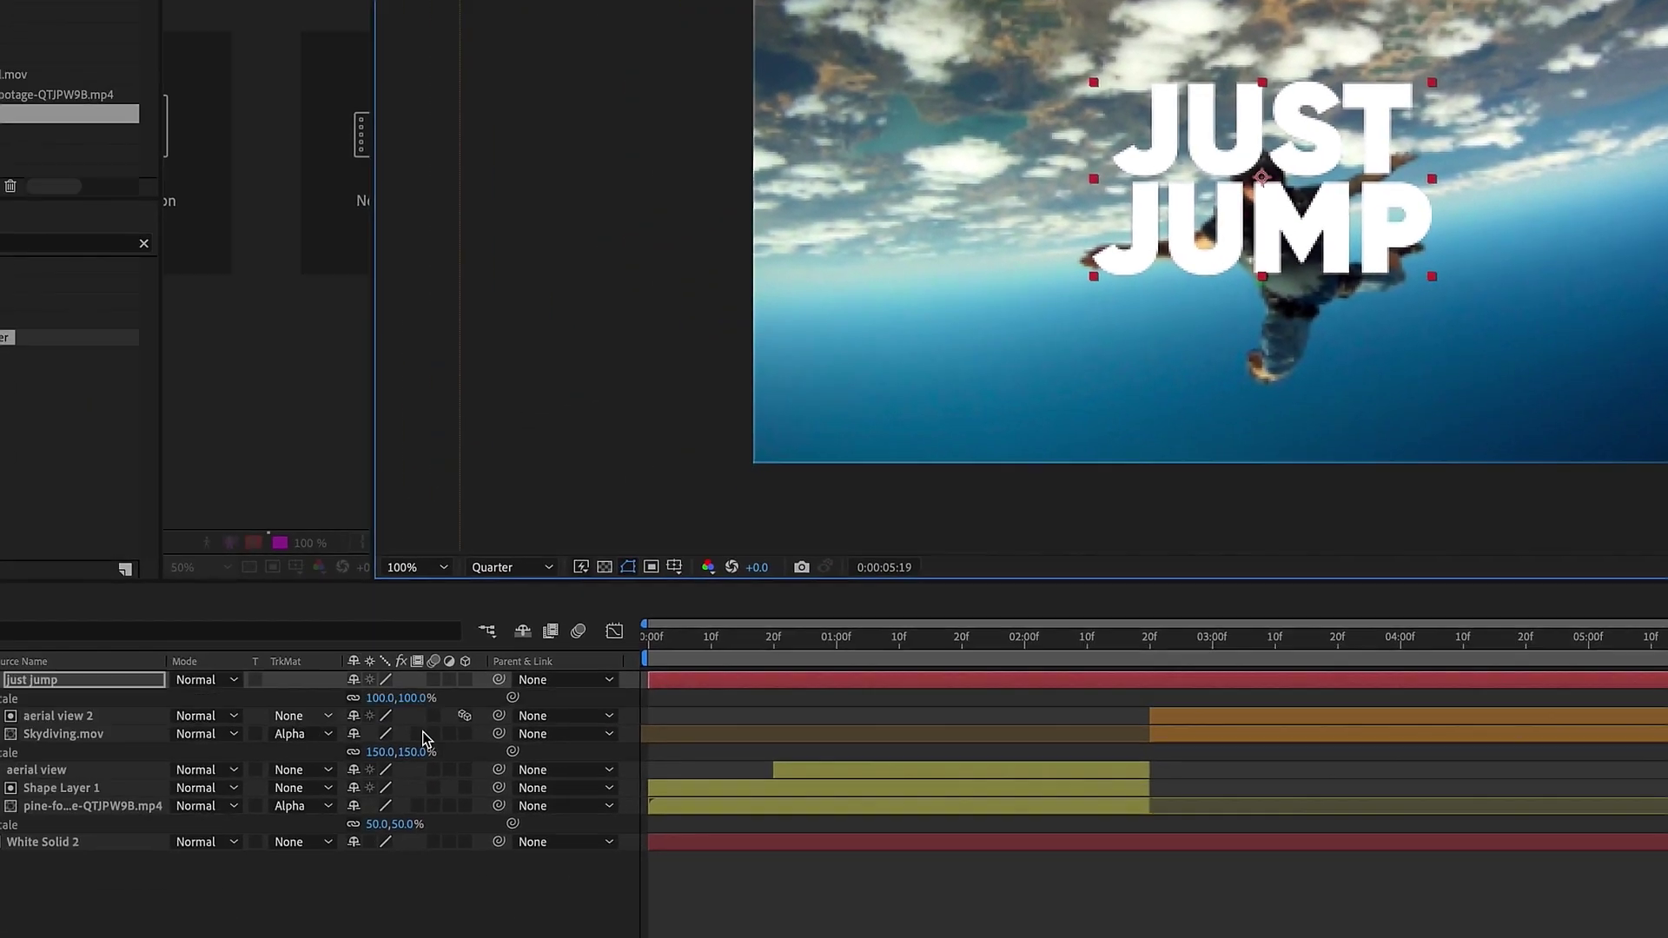
# Scale the JUST JUMP text to 196%.
pyautogui.press('s')
pyautogui.moveTo(0, 937); pyautogui.dragTo(0, 937)
pyautogui.moveTo(611, 611); pyautogui.dragTo(596, 619)
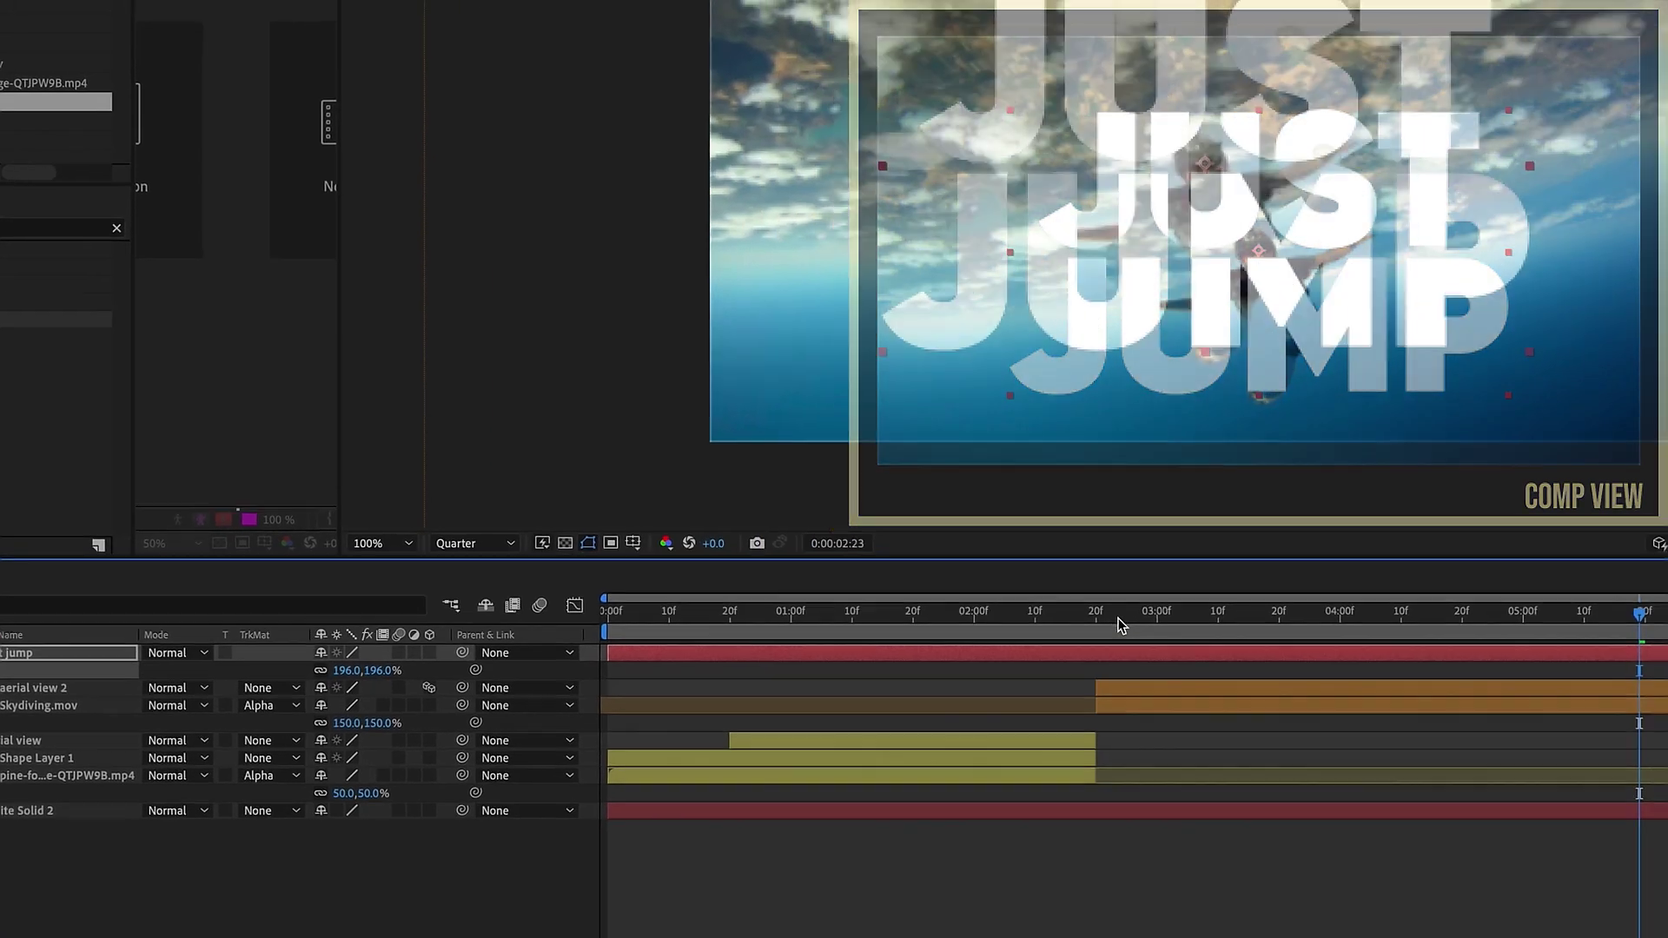
# Trim the JUST JUMP layer to start at 0:00:05:04.
pyautogui.moveTo(1321, 569); pyautogui.dragTo(1467, 583)
pyautogui.moveTo(1041, 738); pyautogui.dragTo(1263, 703)
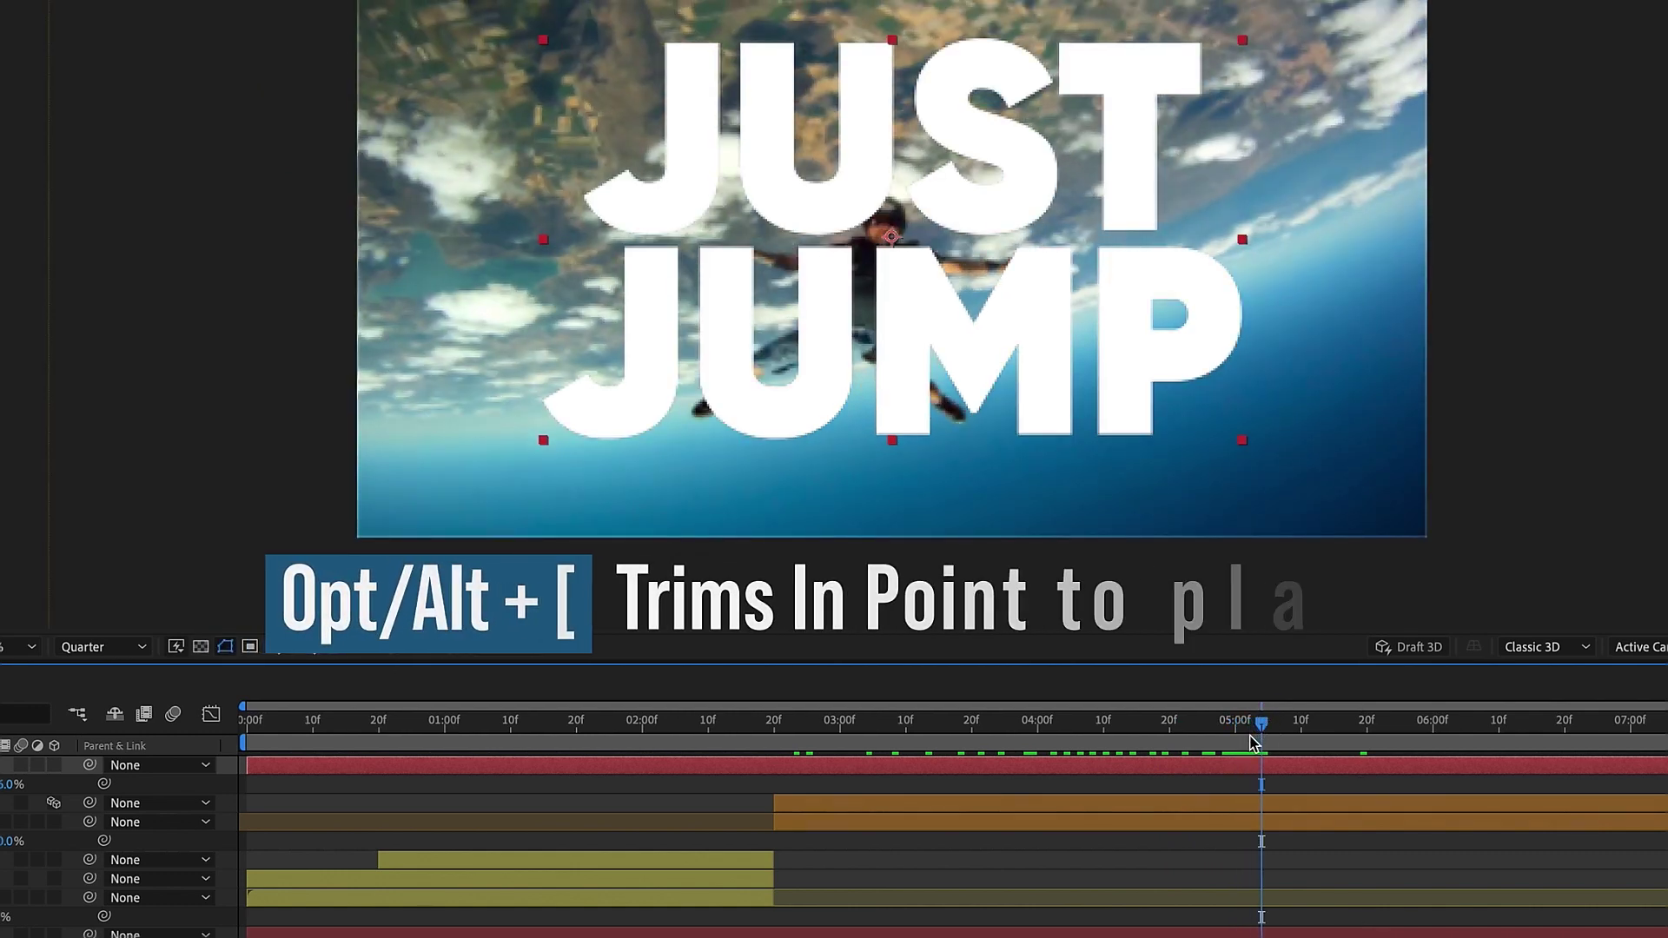
pyautogui.hotkey('alt', '[')
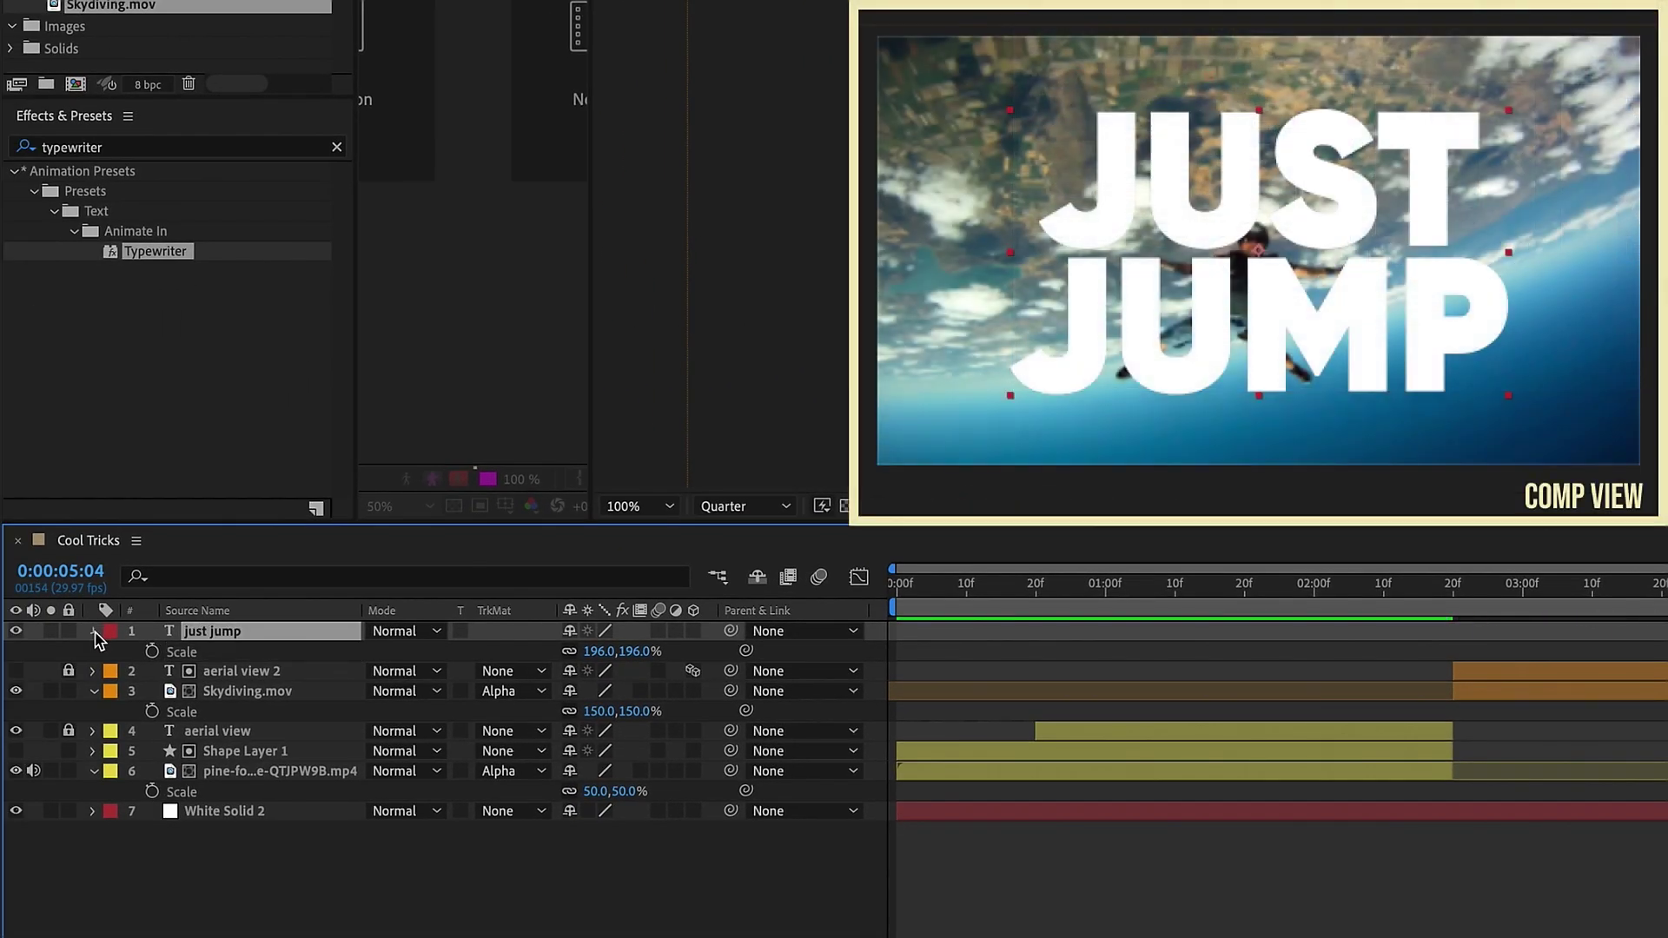
# Enable per-character 3D on JUST JUMP and add a Position text animator.
pyautogui.click(95, 634)
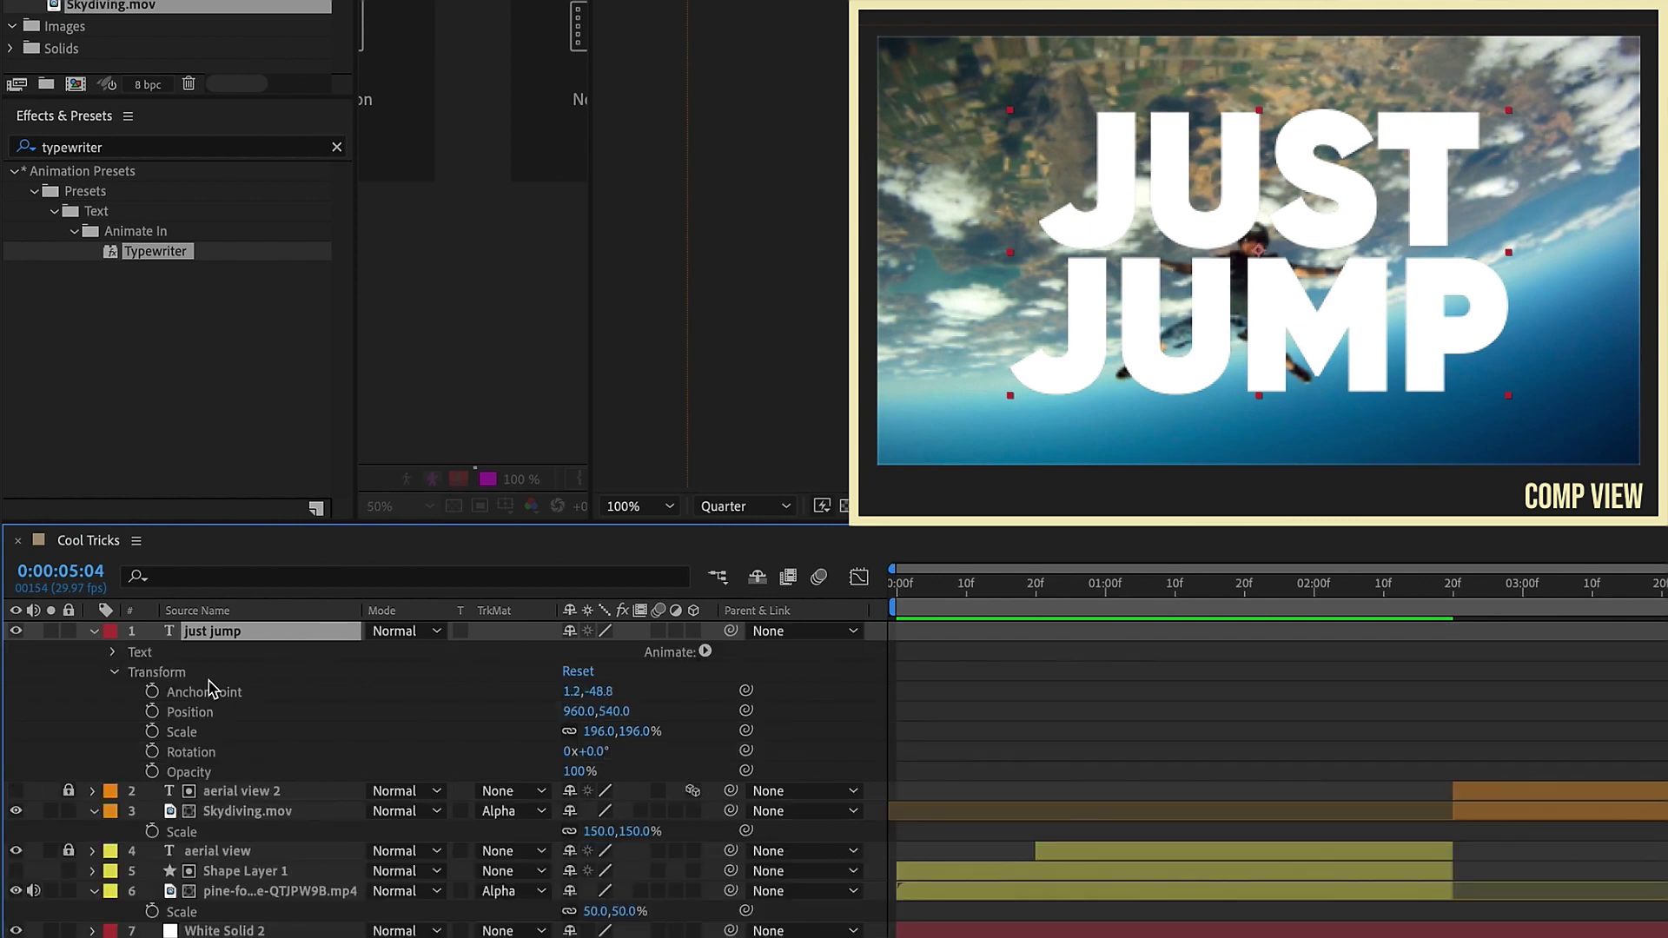
pyautogui.click(705, 650)
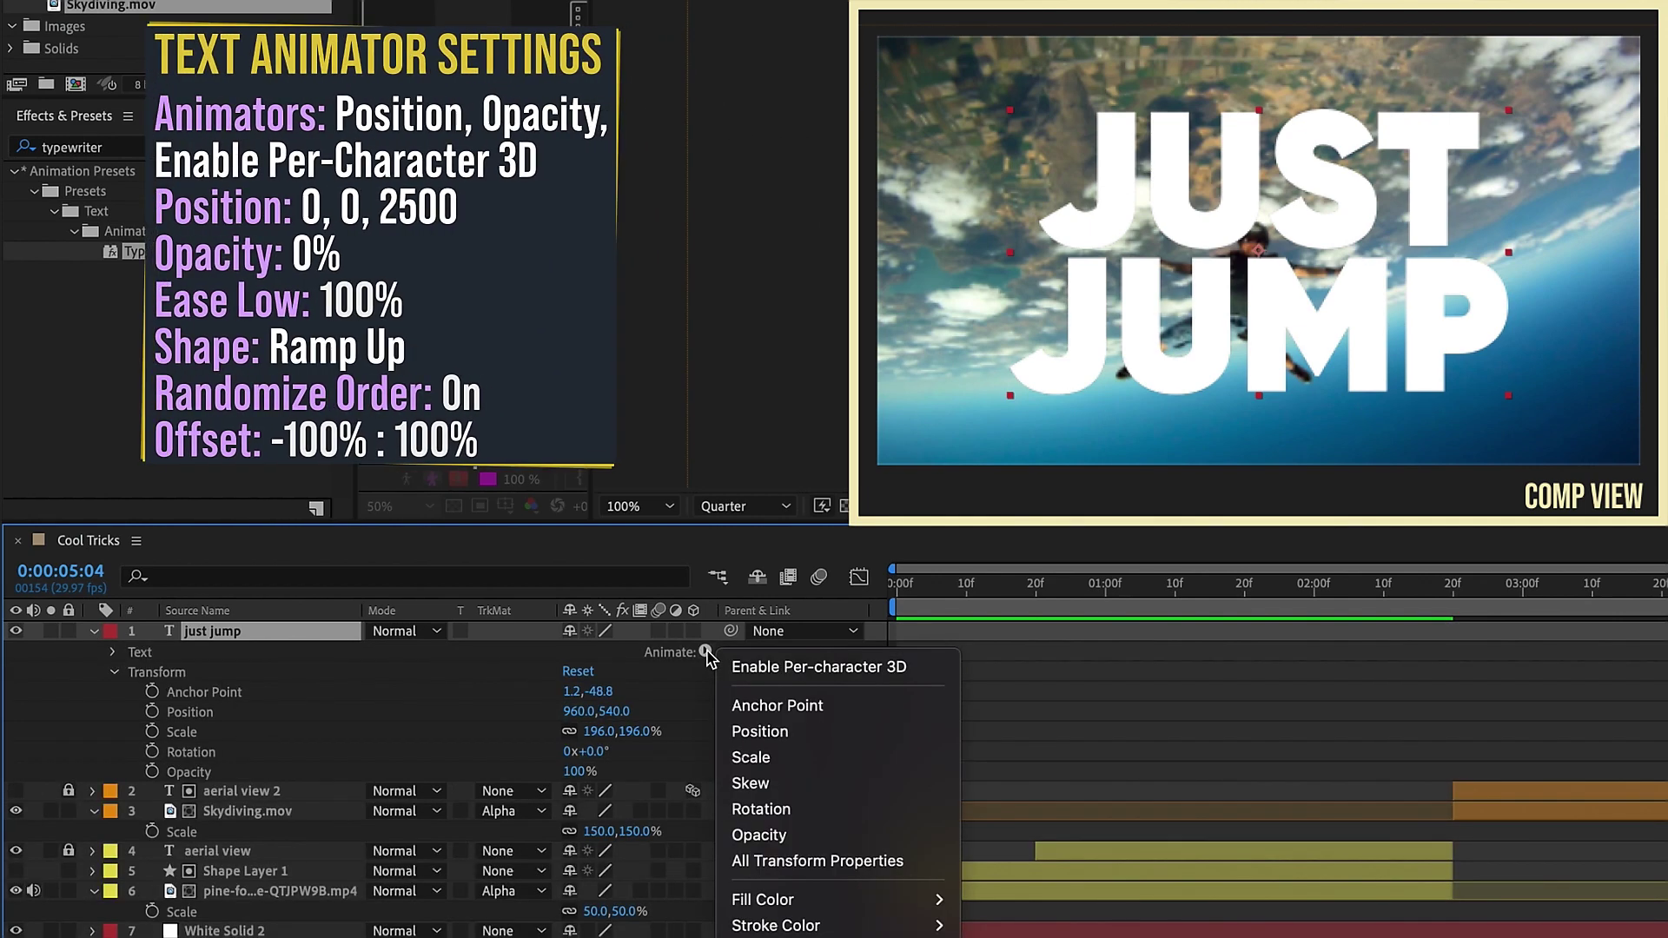
pyautogui.click(791, 667)
pyautogui.click(704, 651)
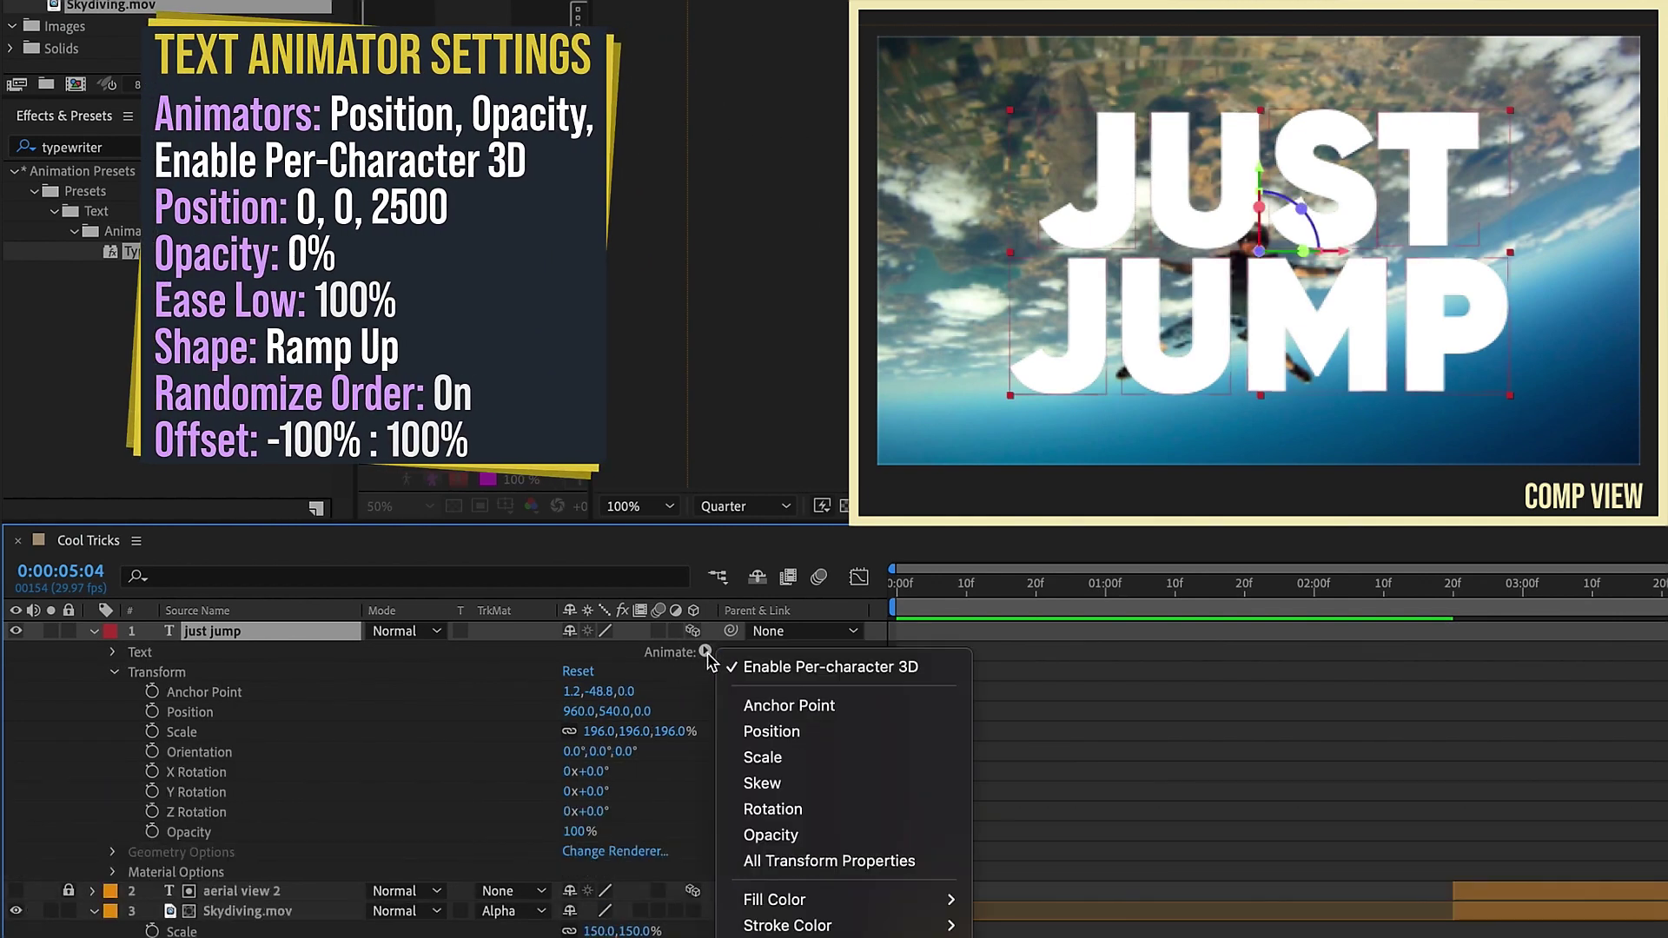
pyautogui.click(772, 732)
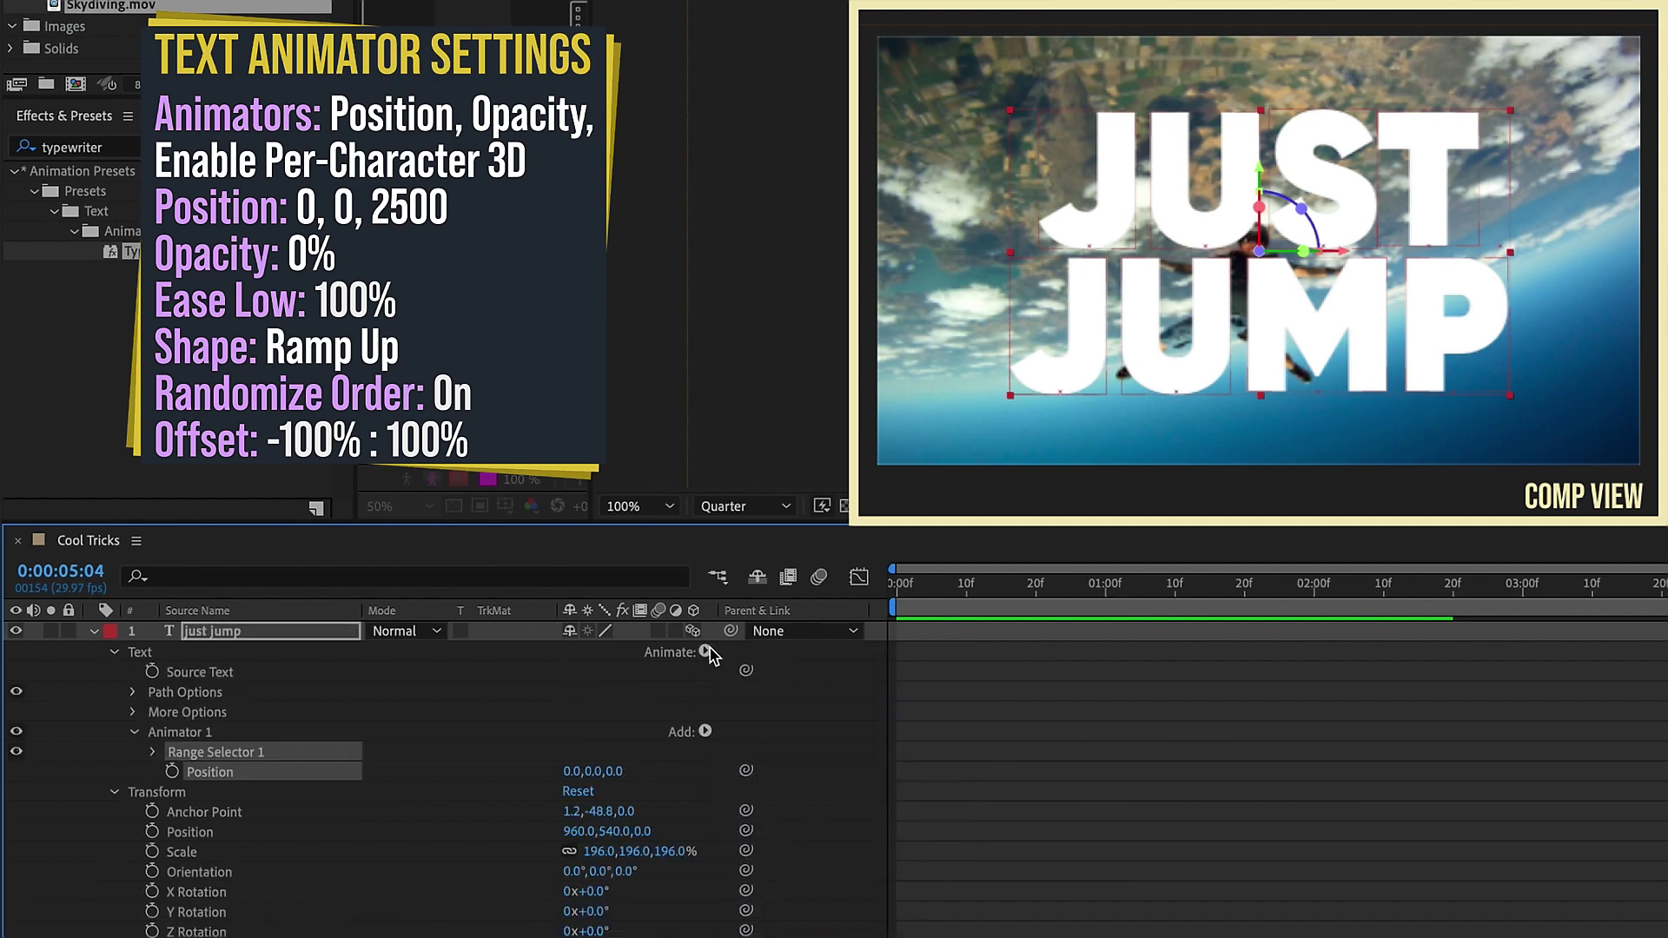
# Add Opacity to the animator, setting Position Z to 2500 and Opacity to 0%.
pyautogui.click(706, 651)
pyautogui.click(811, 838)
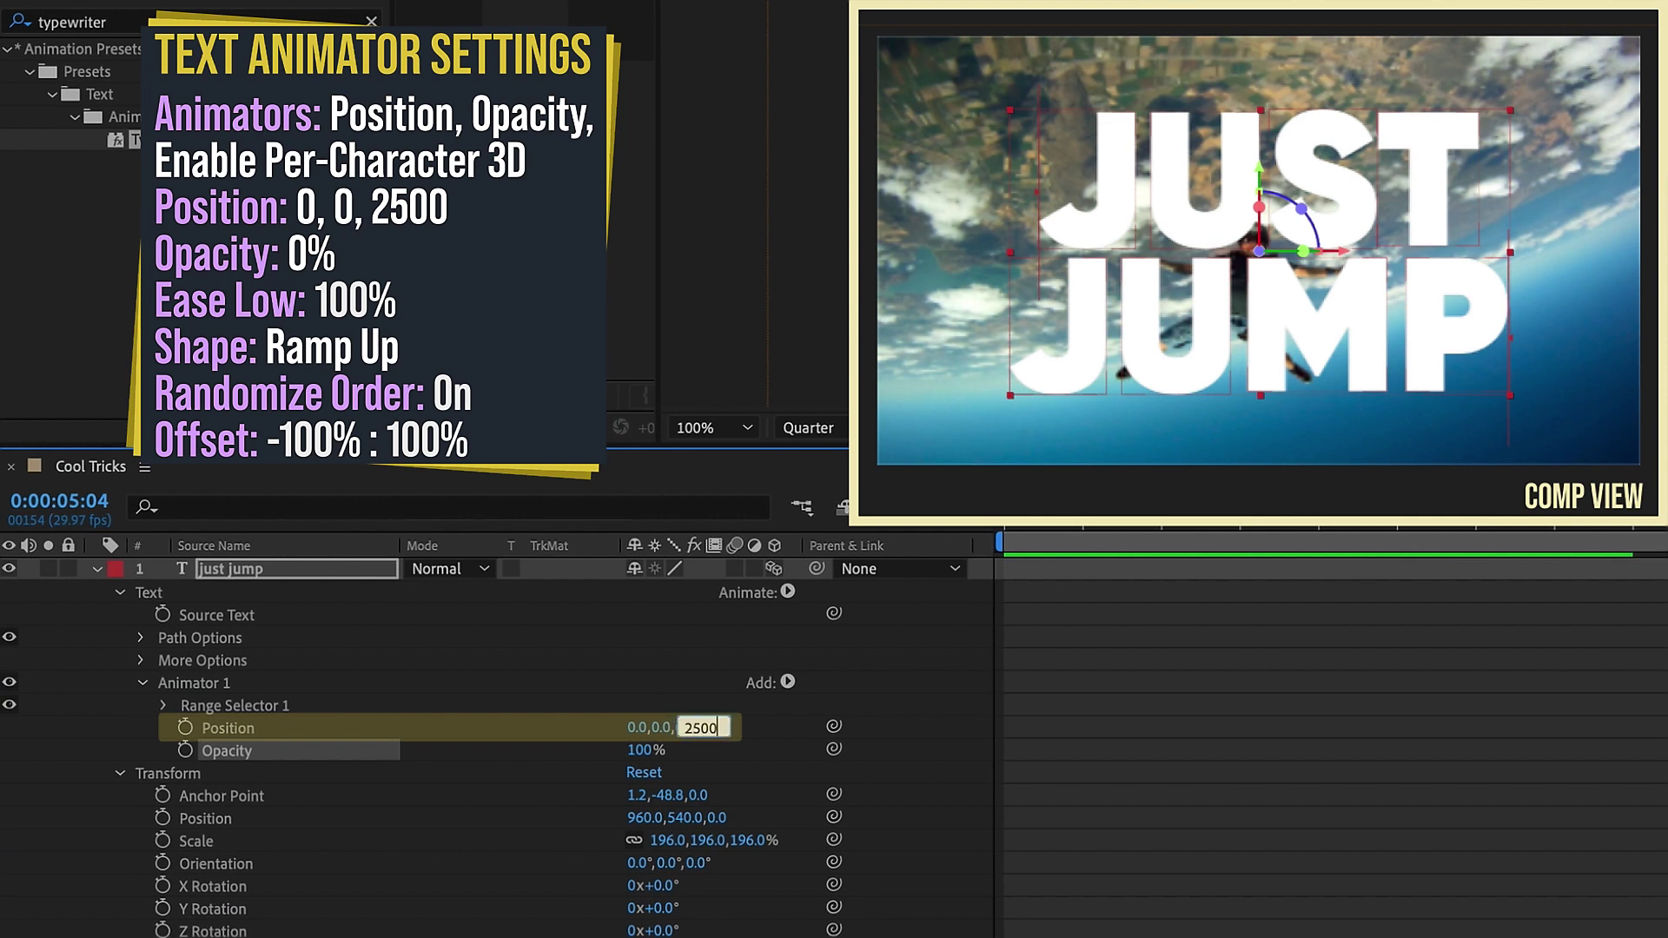
pyautogui.press('Return')
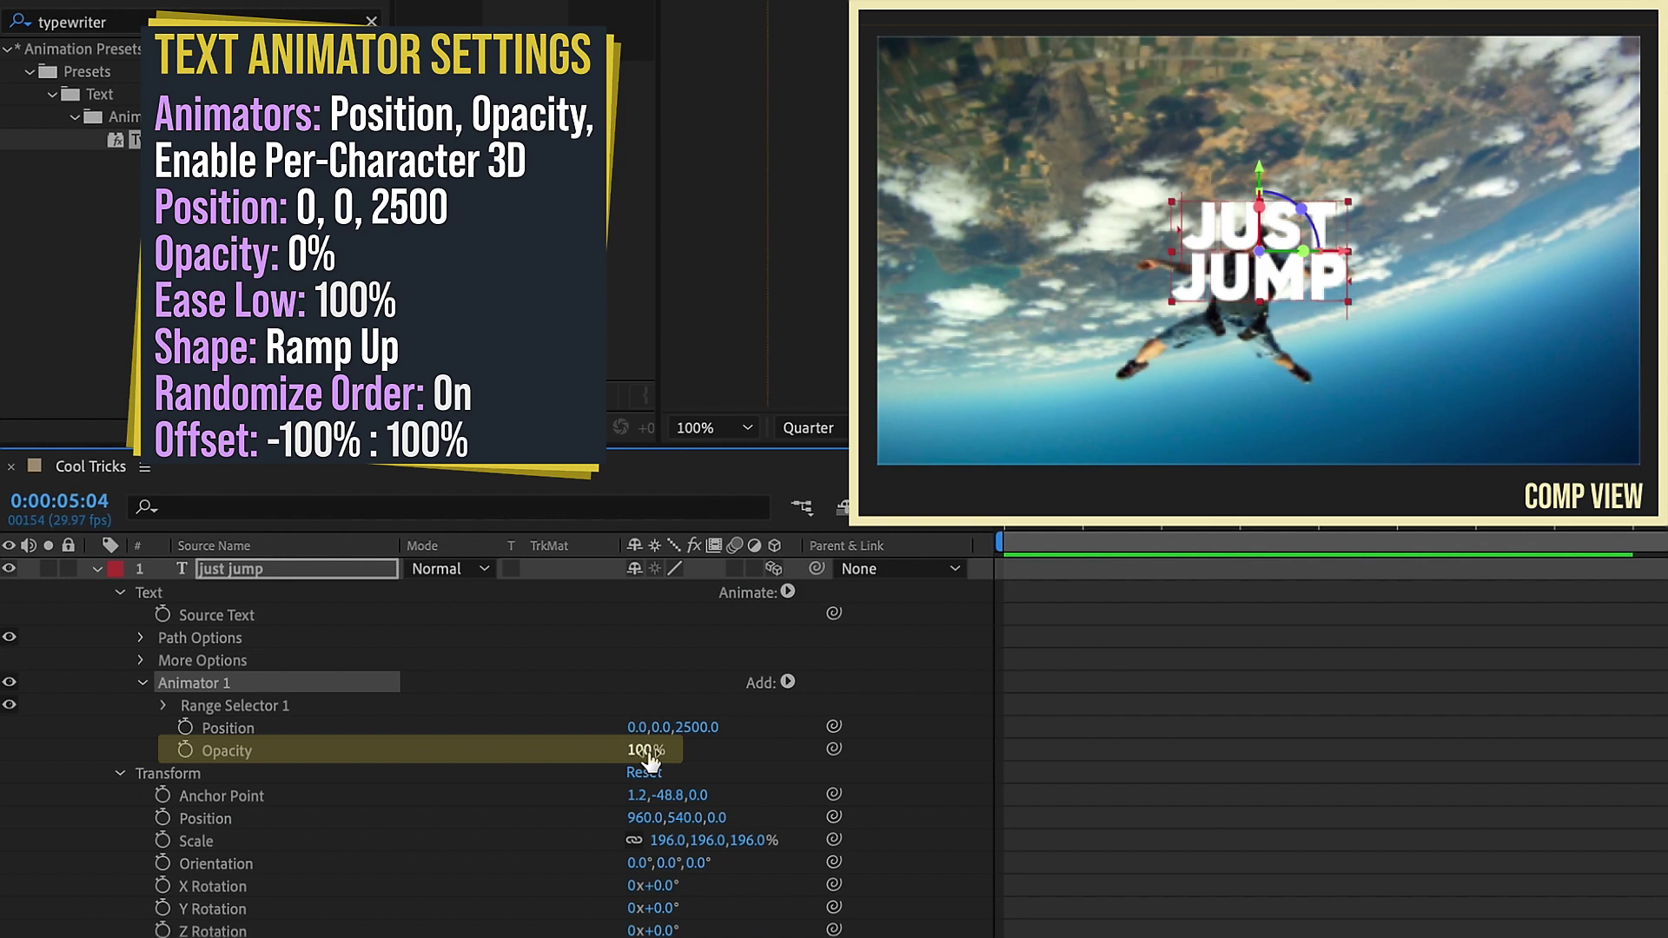
pyautogui.moveTo(650, 759); pyautogui.dragTo(330, 696)
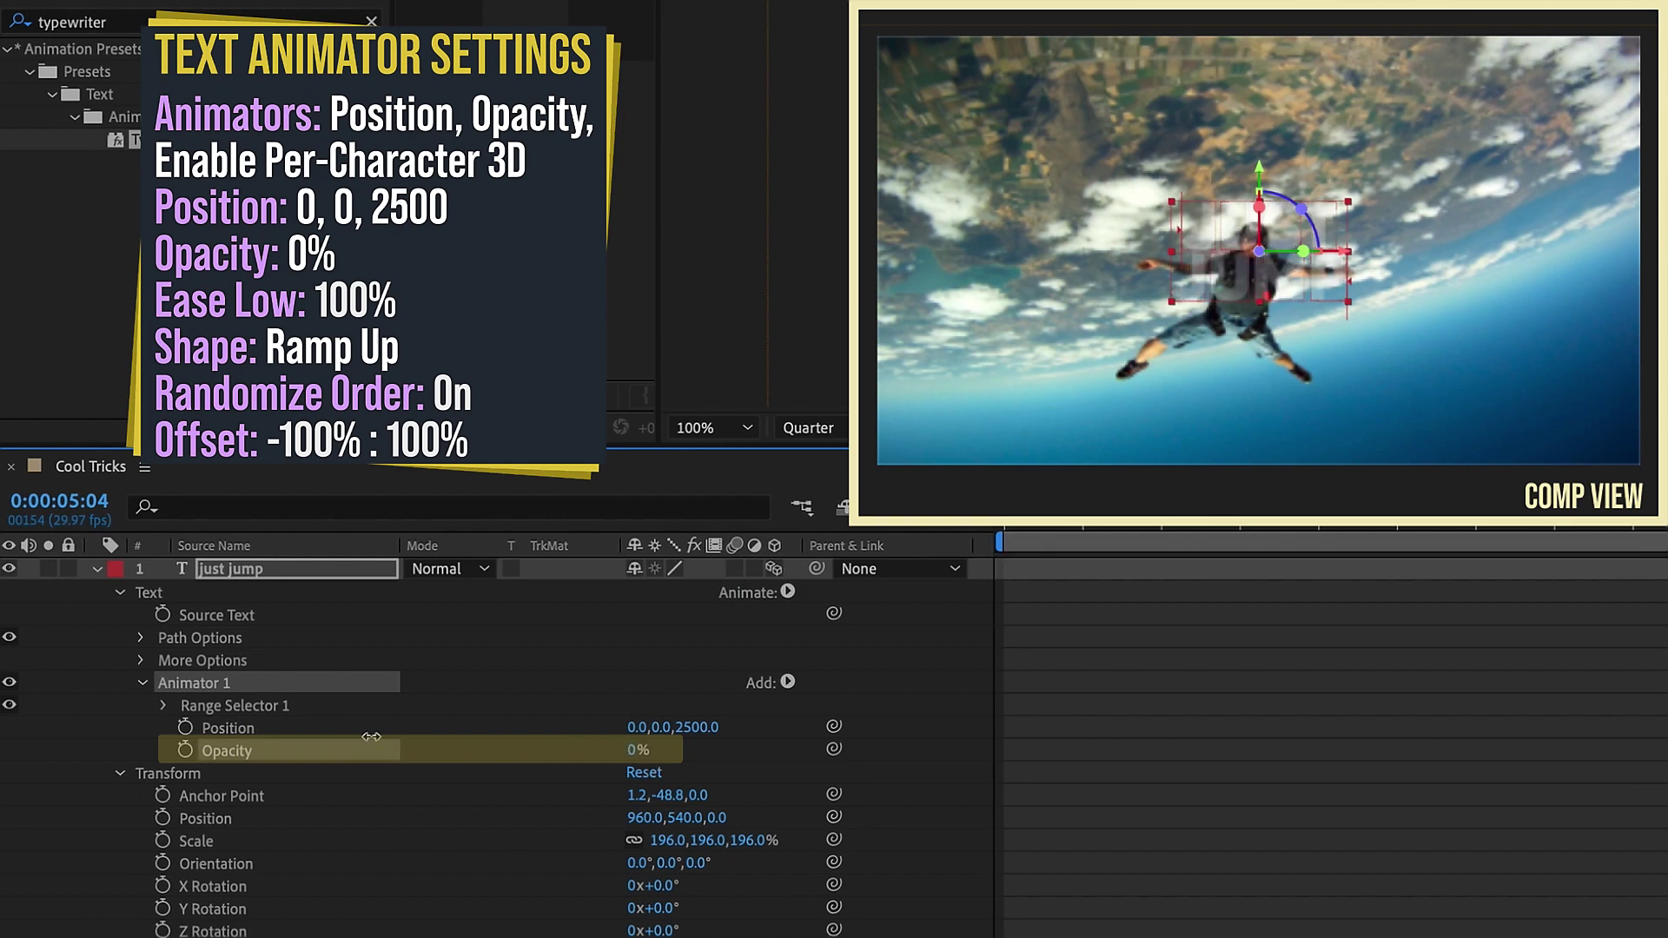
# Set the Range Selector shape to Ramp Up with Randomize Order on.
pyautogui.click(166, 706)
pyautogui.click(188, 638)
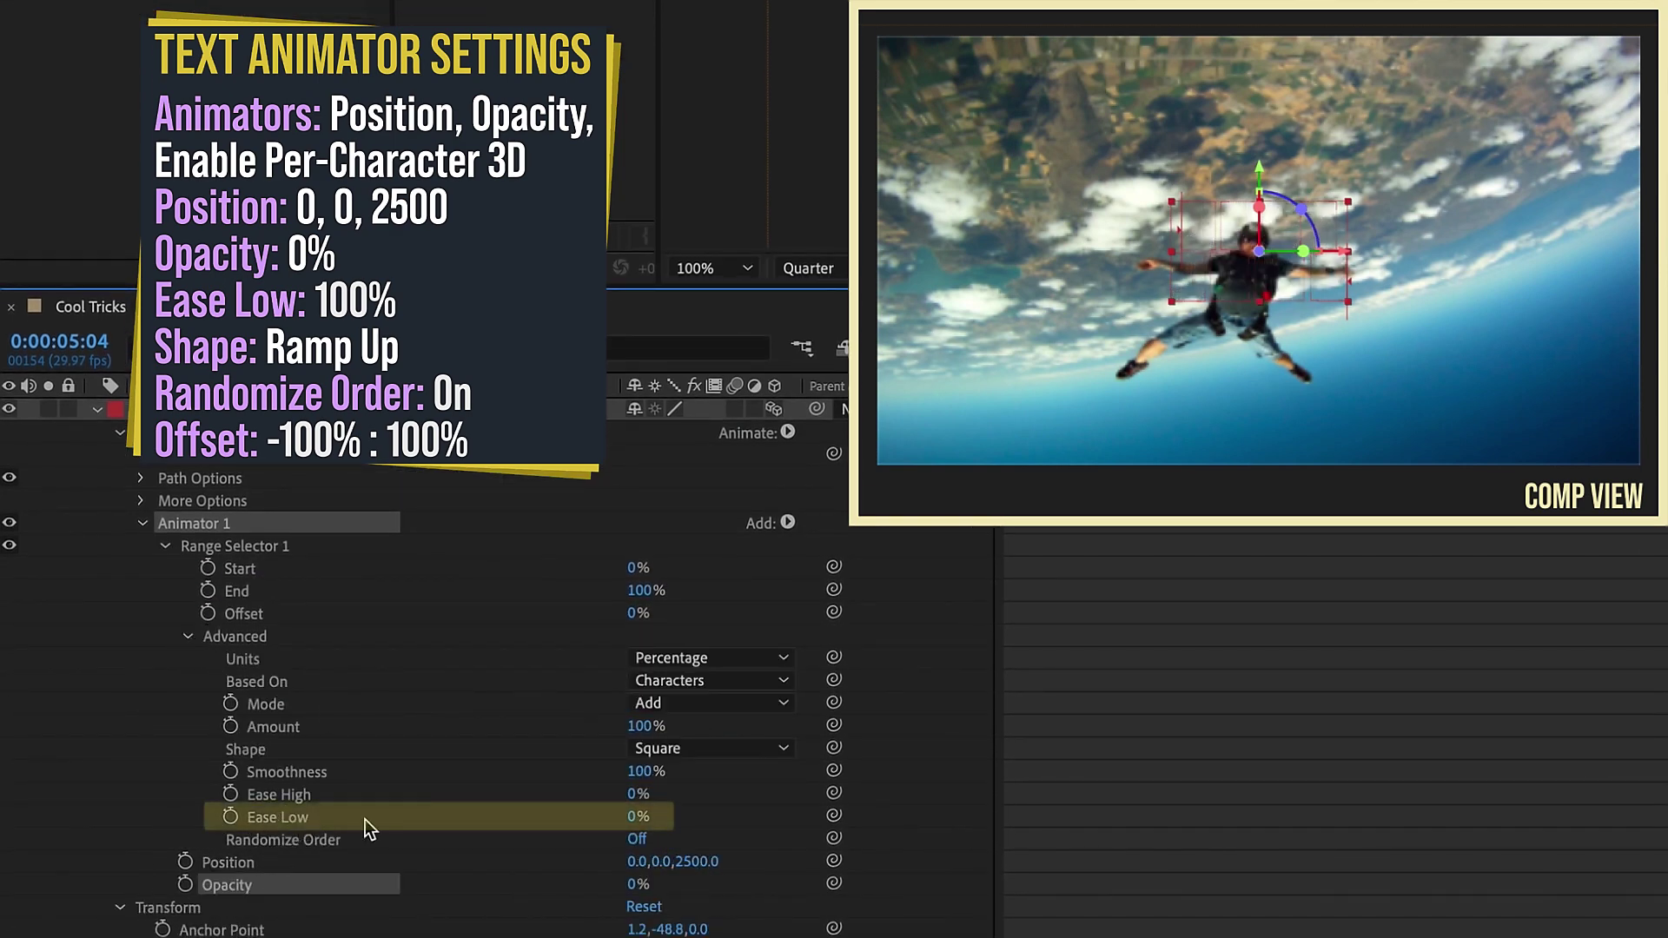
pyautogui.click(698, 749)
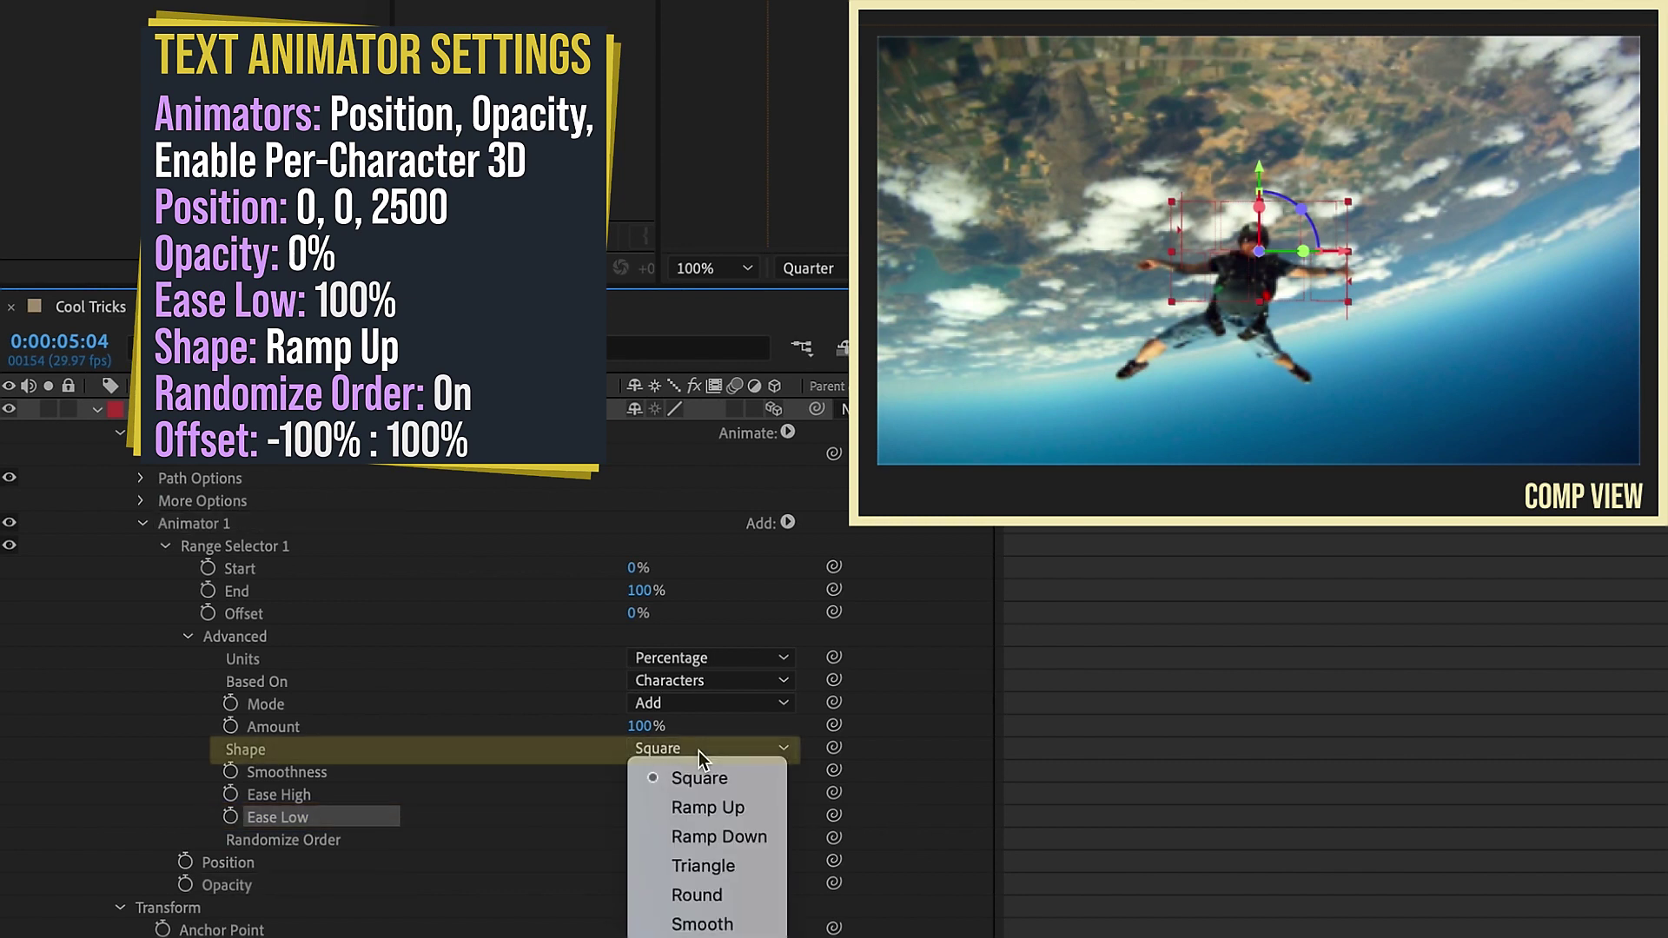
pyautogui.click(712, 809)
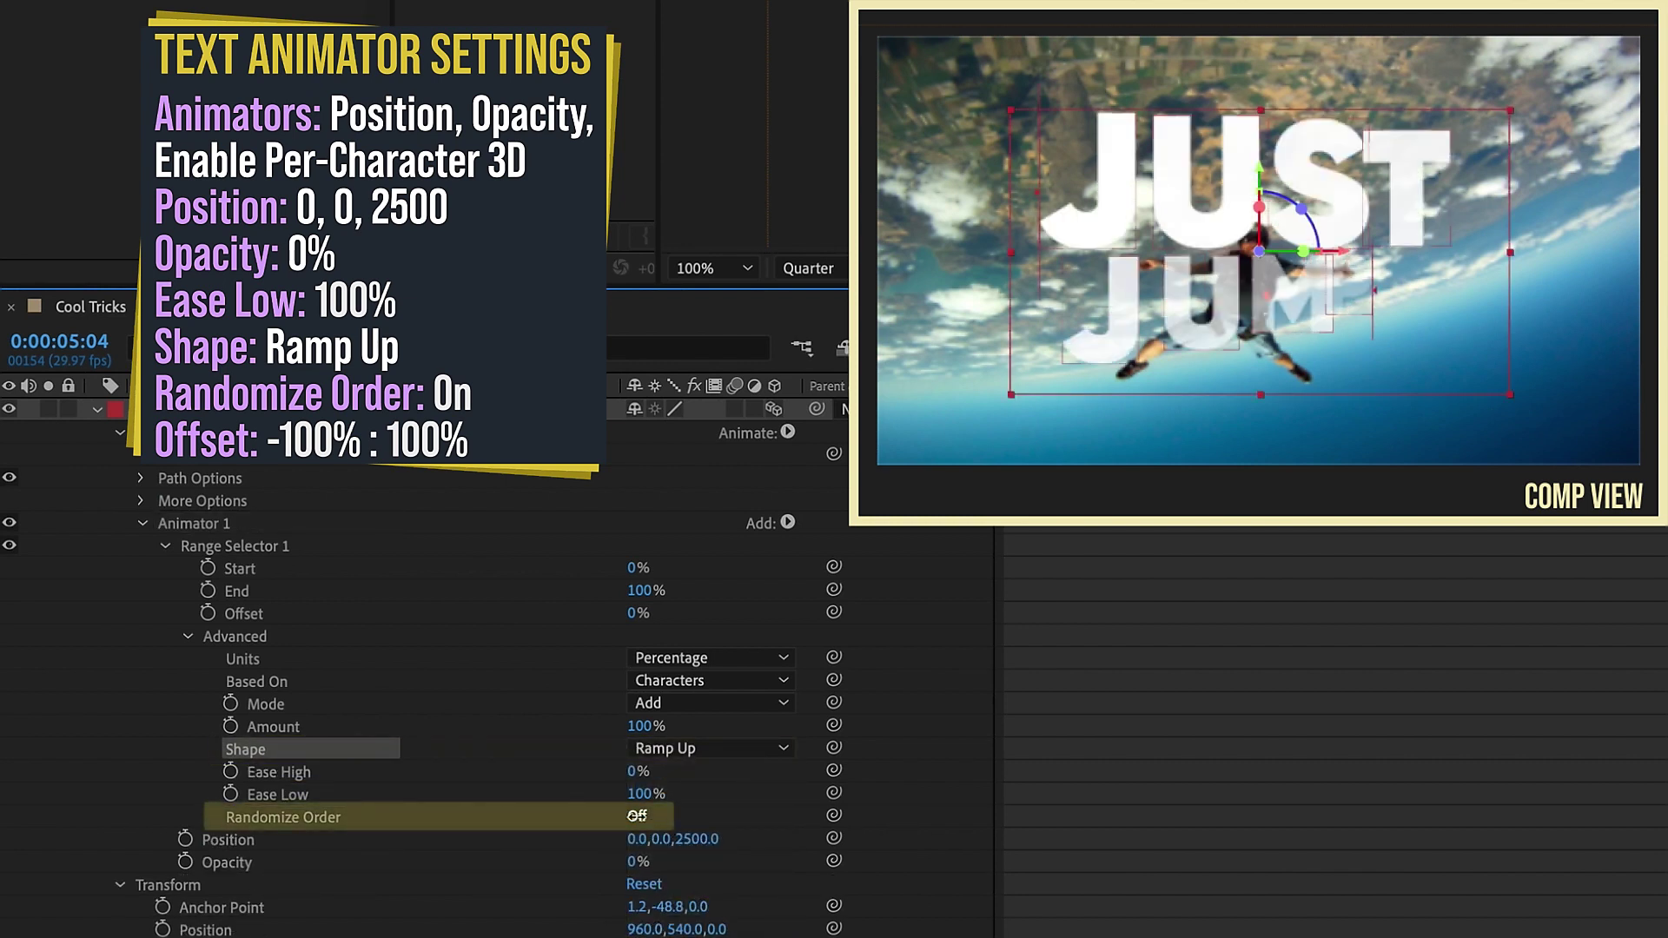
pyautogui.click(637, 815)
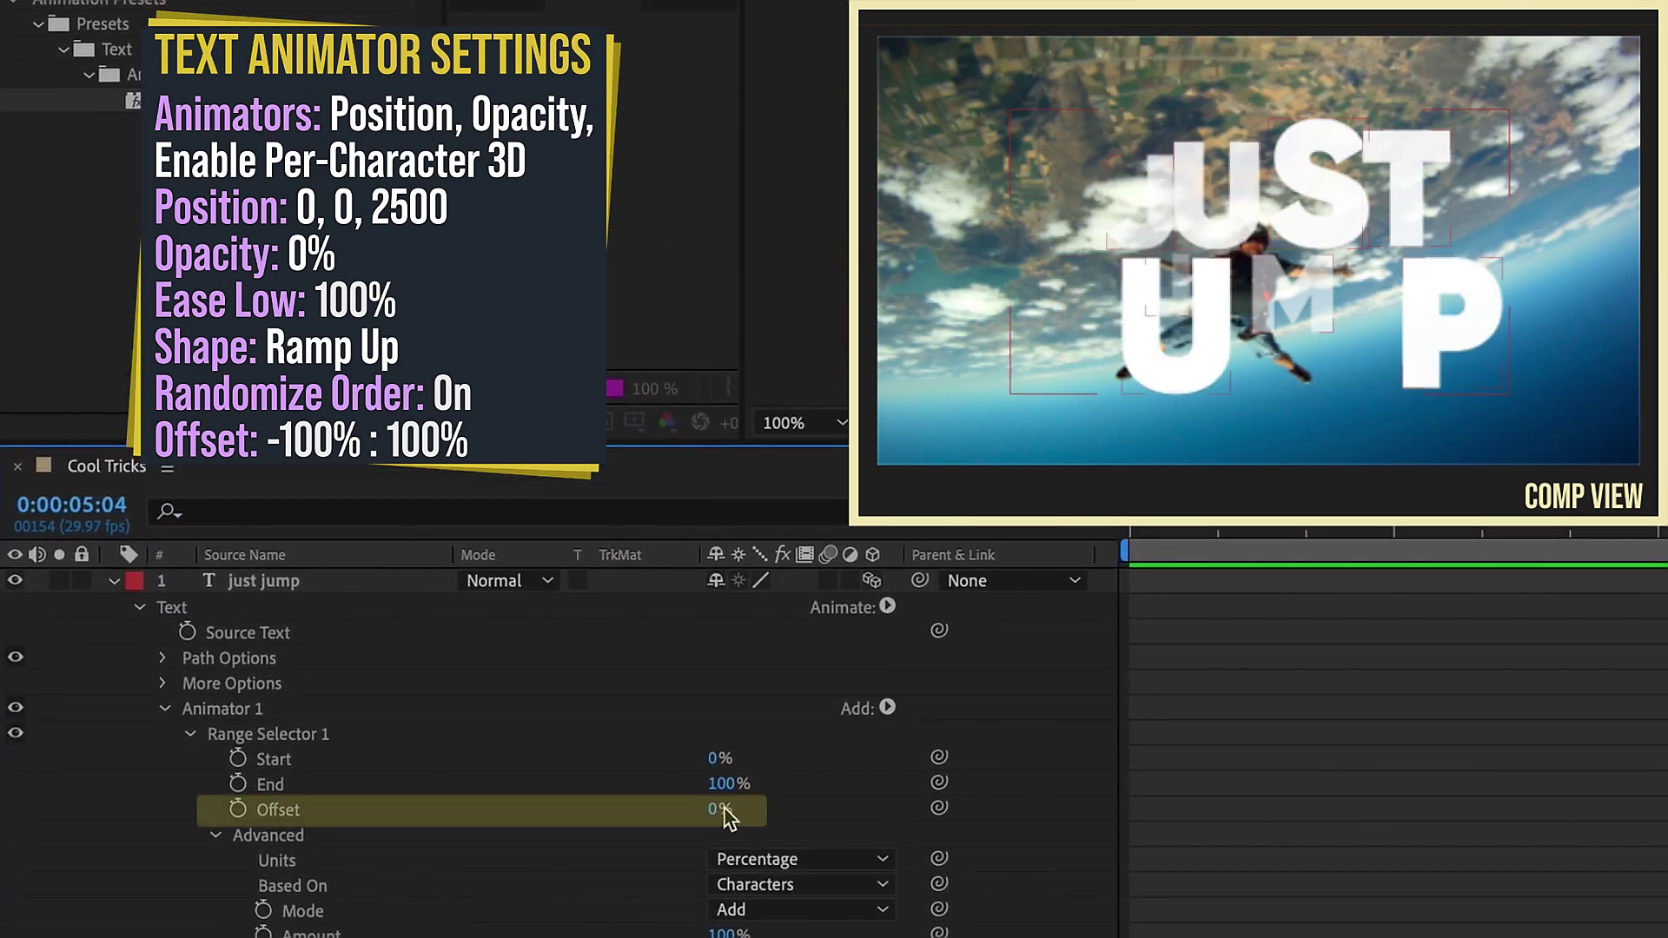
# Keyframe Offset from -100% at 5:04 to 100% at 5:24 and preview the fly-in.
pyautogui.moveTo(716, 817); pyautogui.dragTo(495, 809)
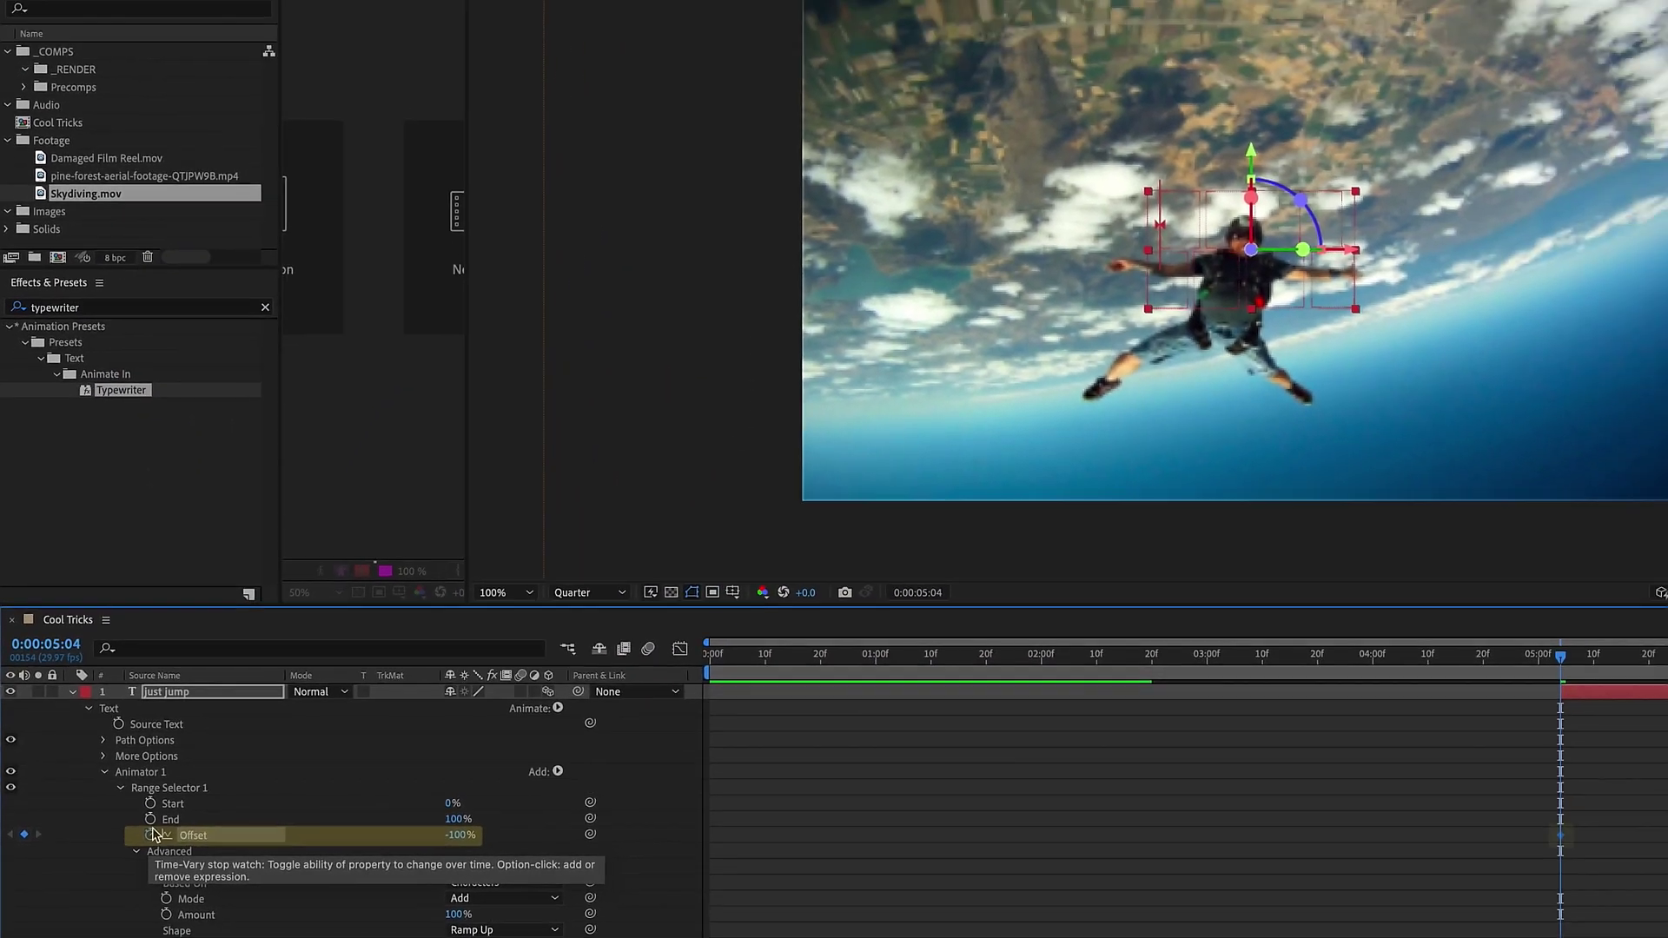
pyautogui.click(237, 809)
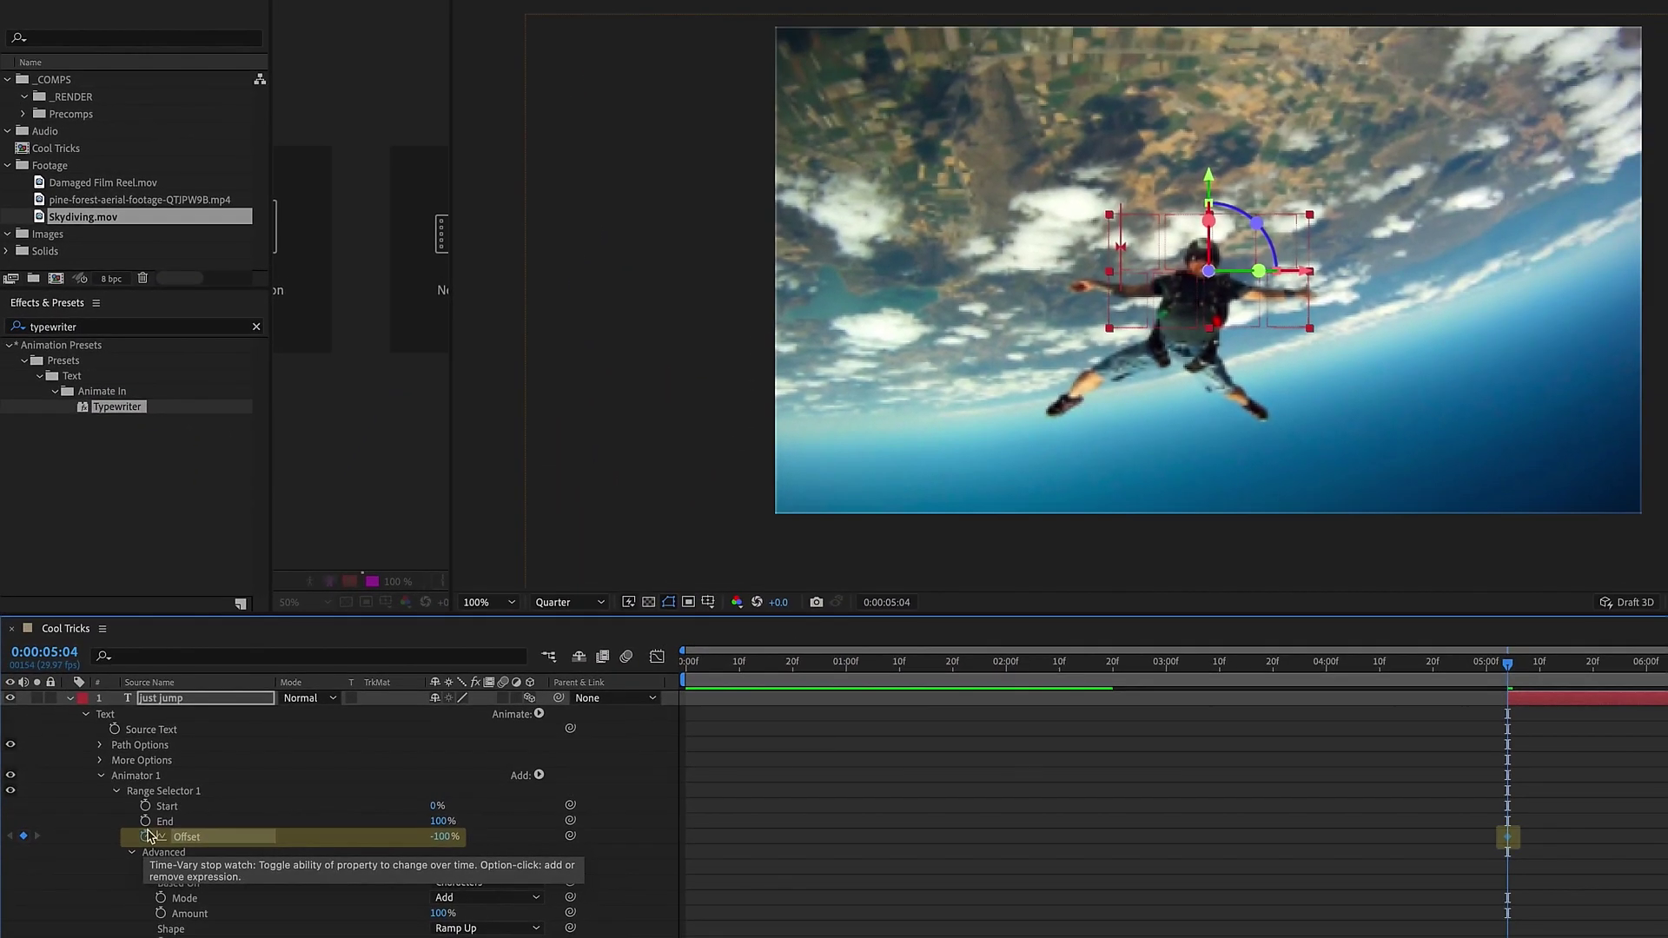
pyautogui.press('space')
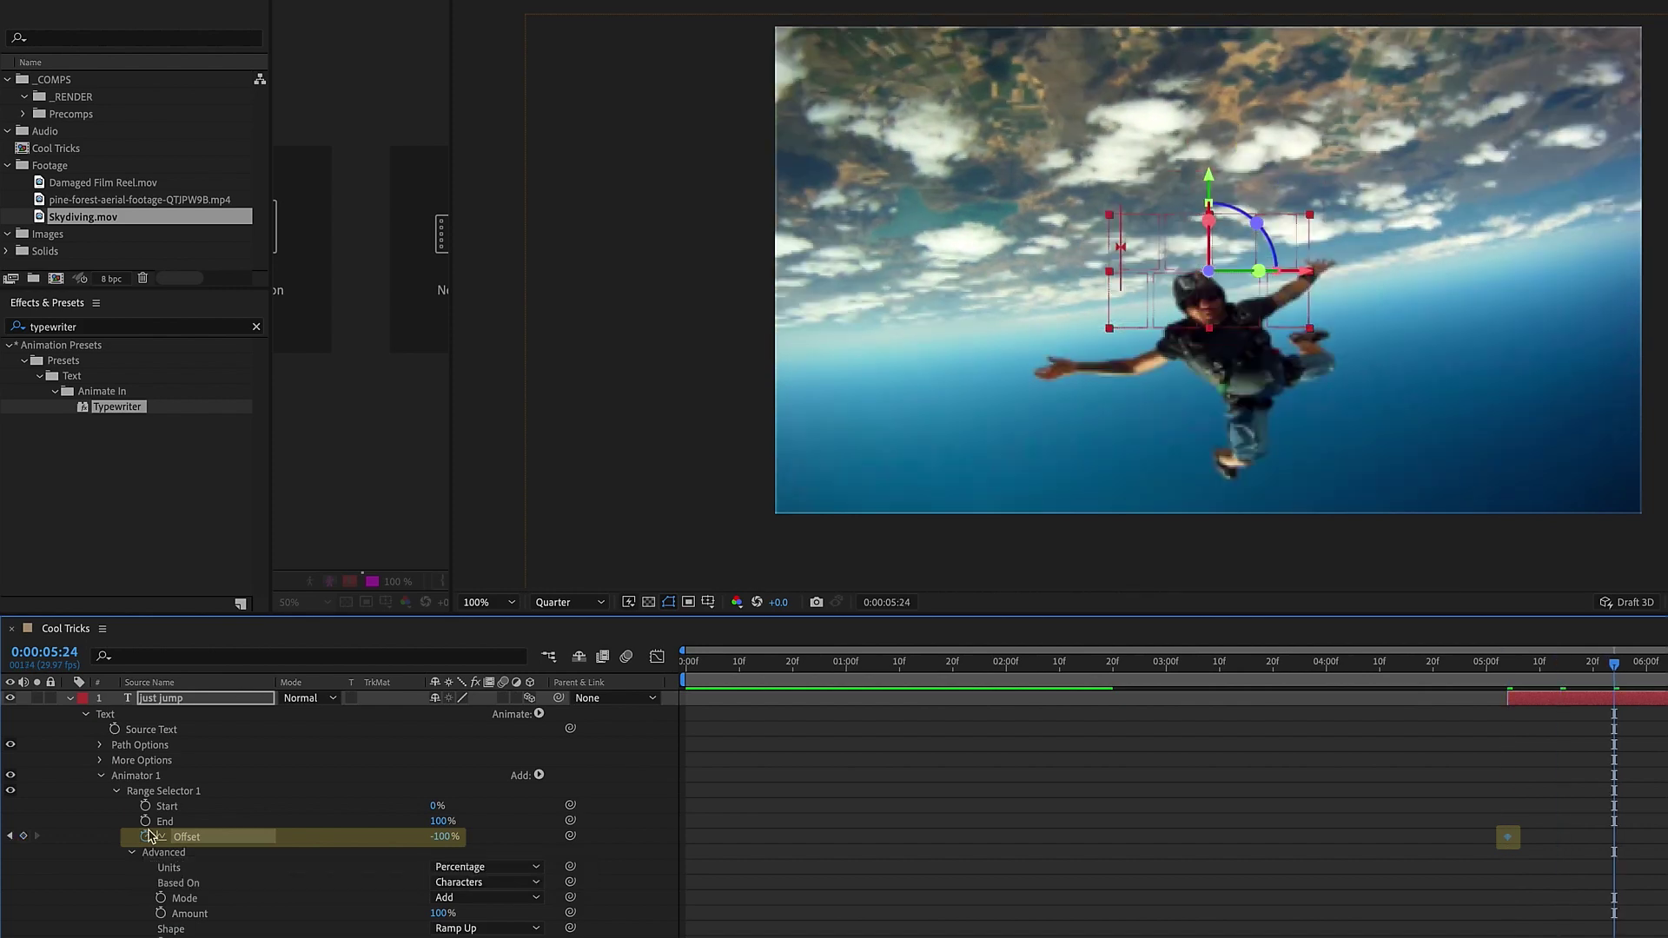
pyautogui.moveTo(438, 839); pyautogui.dragTo(486, 838)
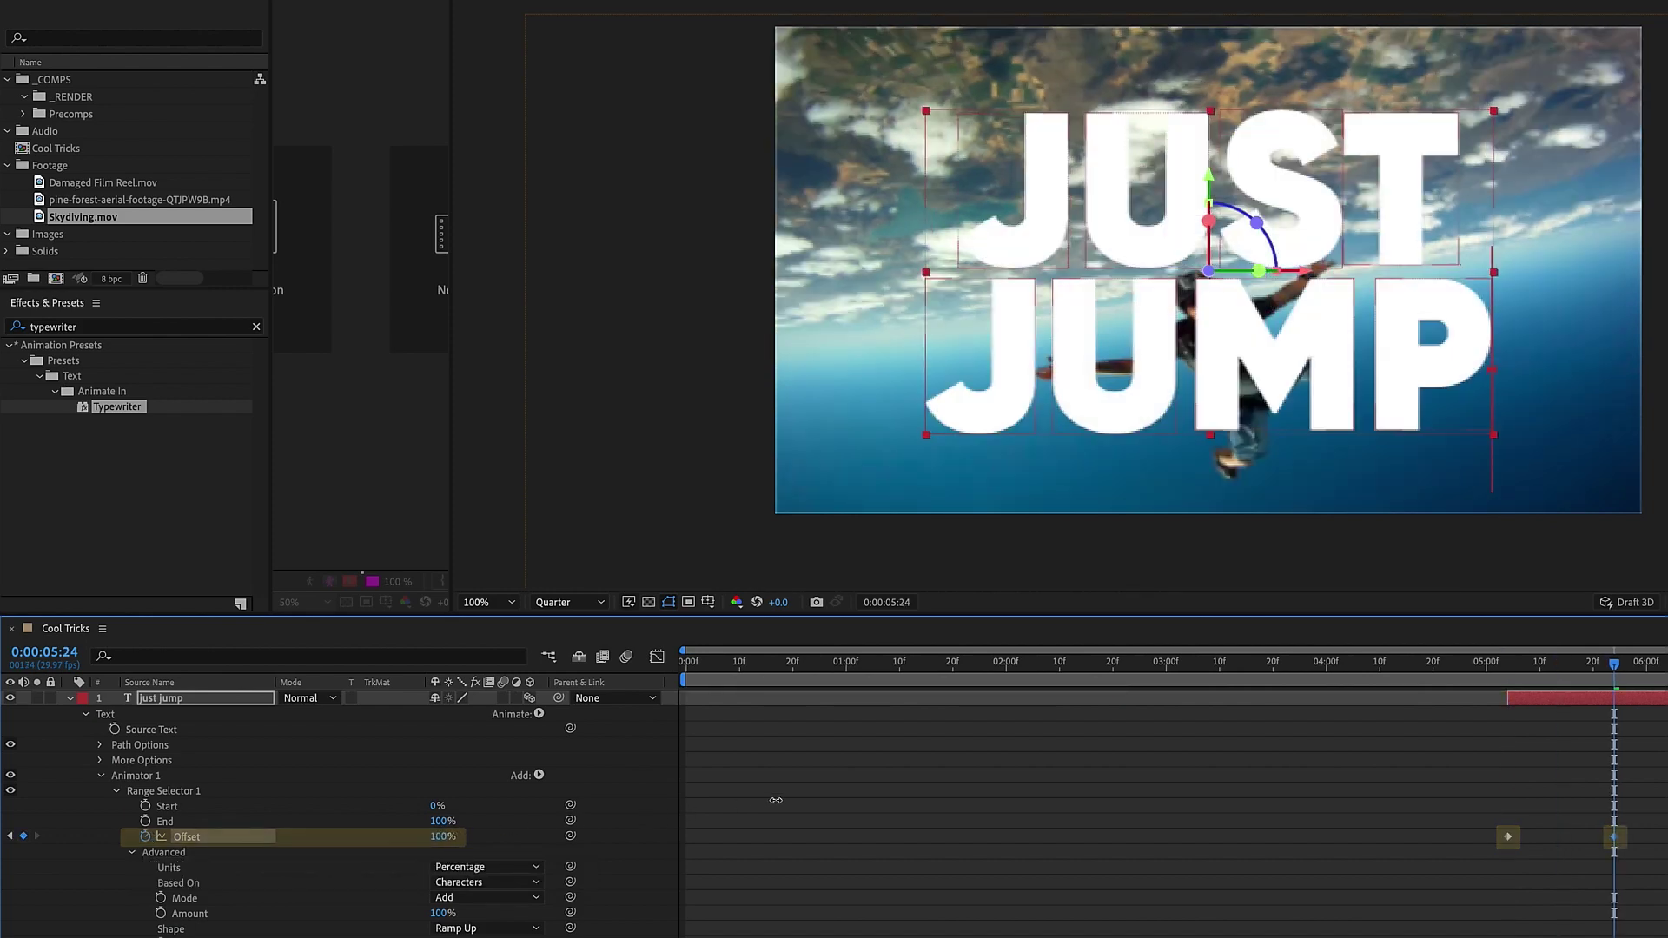
pyautogui.moveTo(1614, 665); pyautogui.dragTo(1508, 664)
pyautogui.press('space')
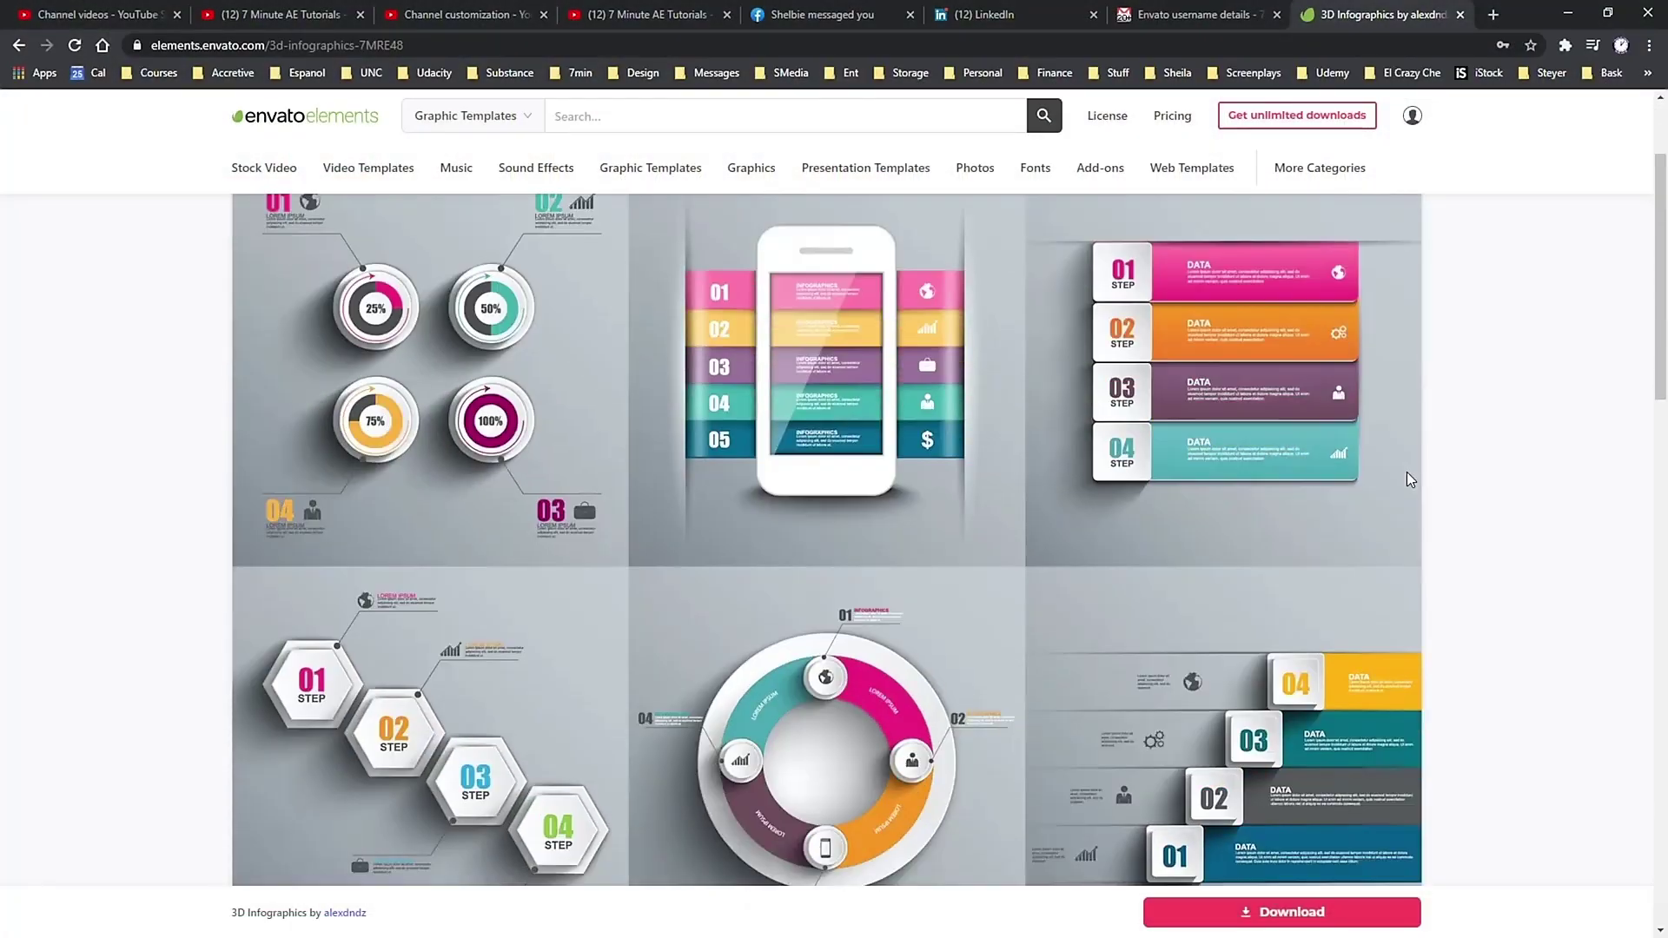
pyautogui.scroll(-5, 1409, 469)
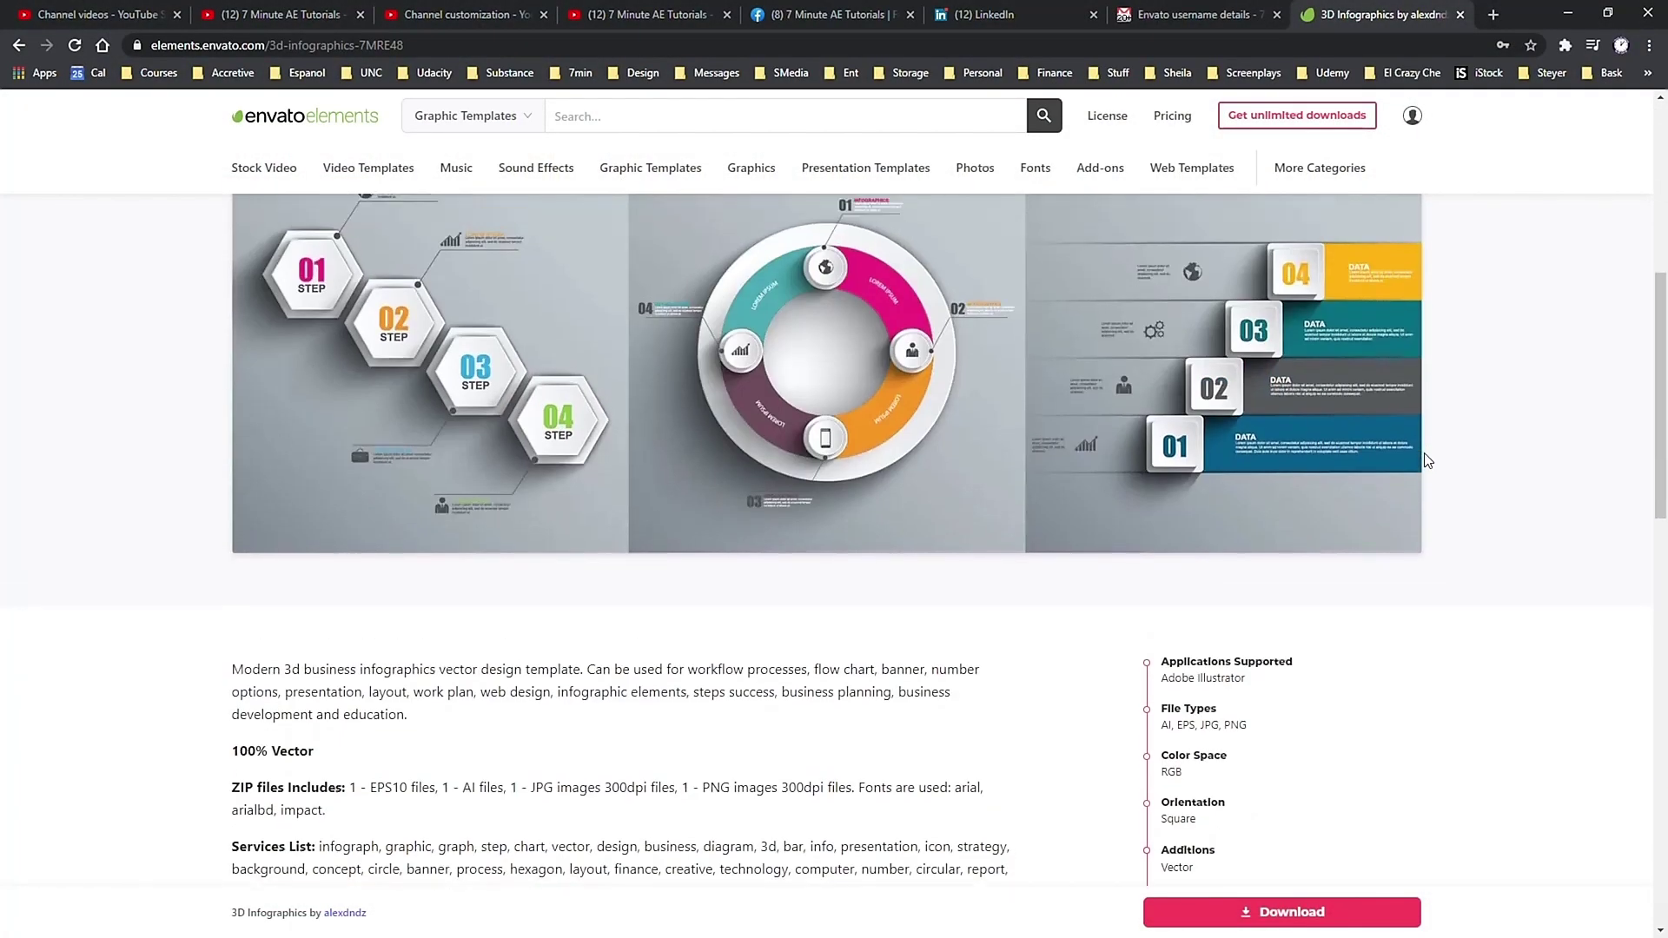
# Scroll through Envato Elements item pages, then start a search on the site.
pyautogui.scroll(5, 1428, 458)
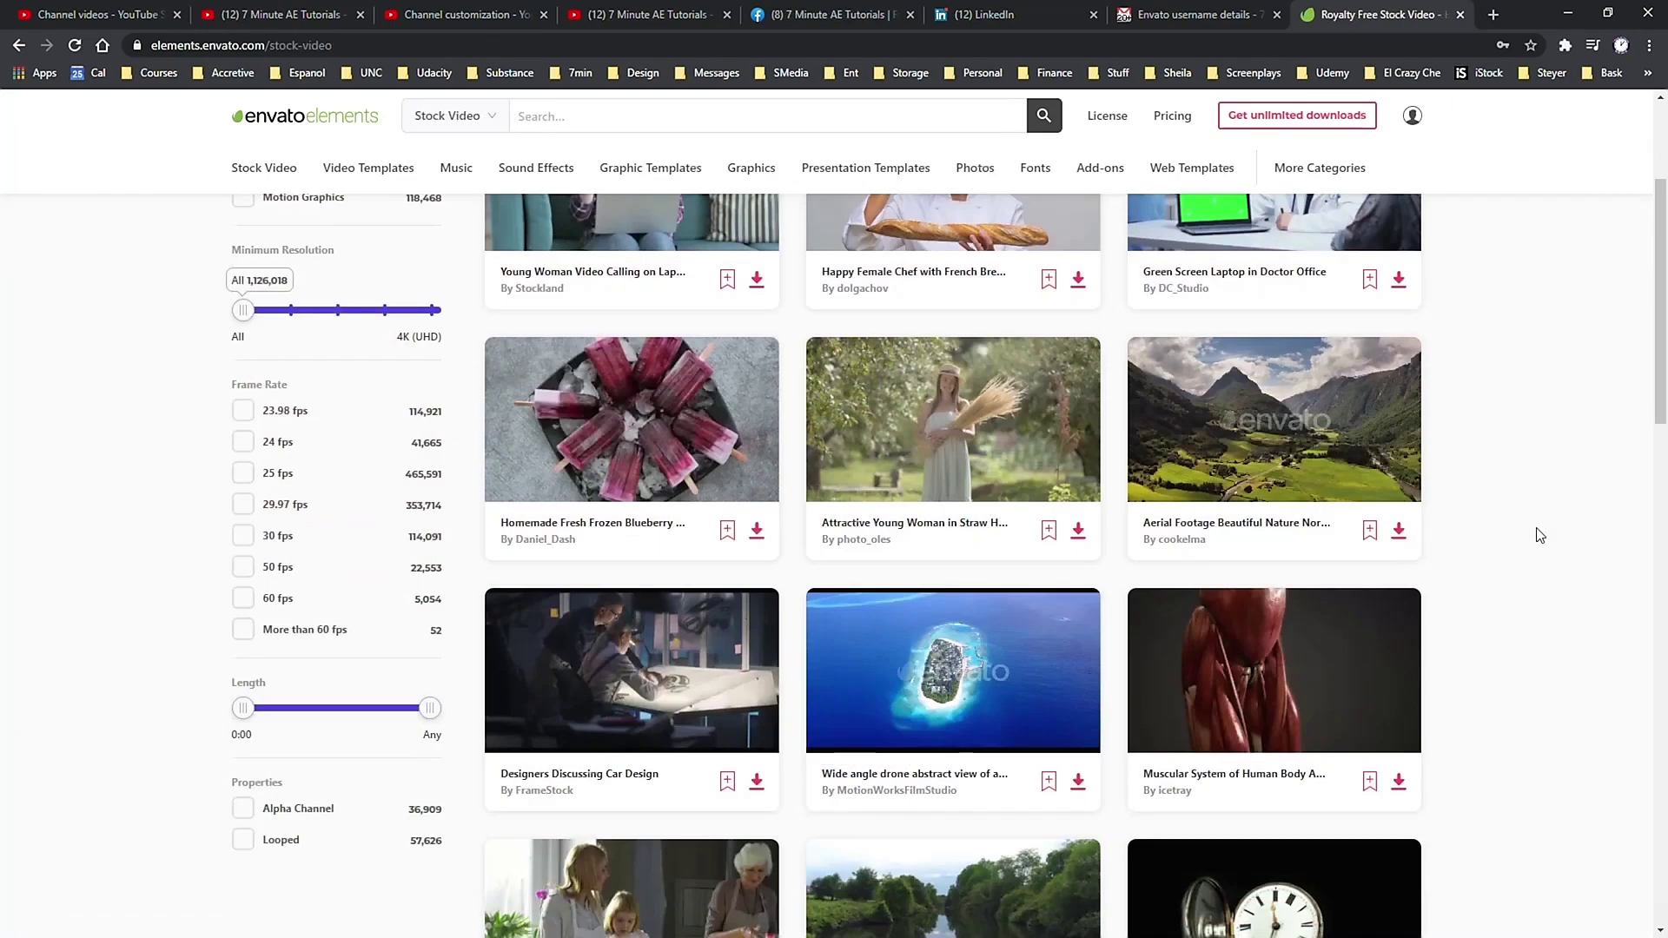
pyautogui.scroll(-8, 1539, 532)
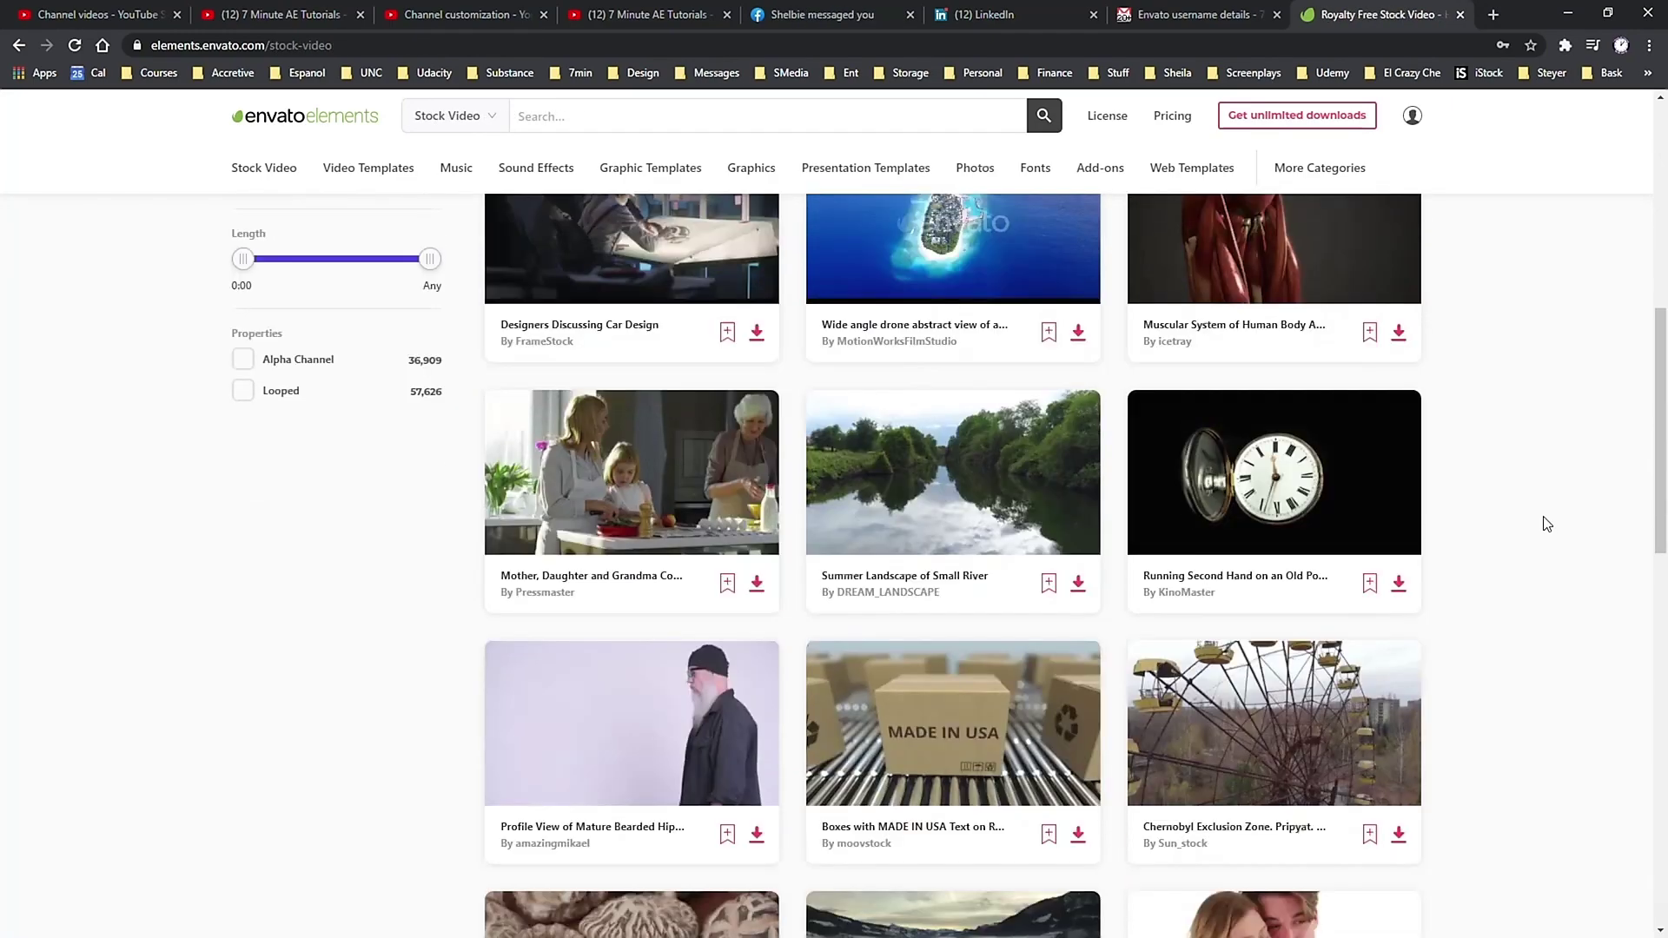
pyautogui.scroll(-2, 1554, 517)
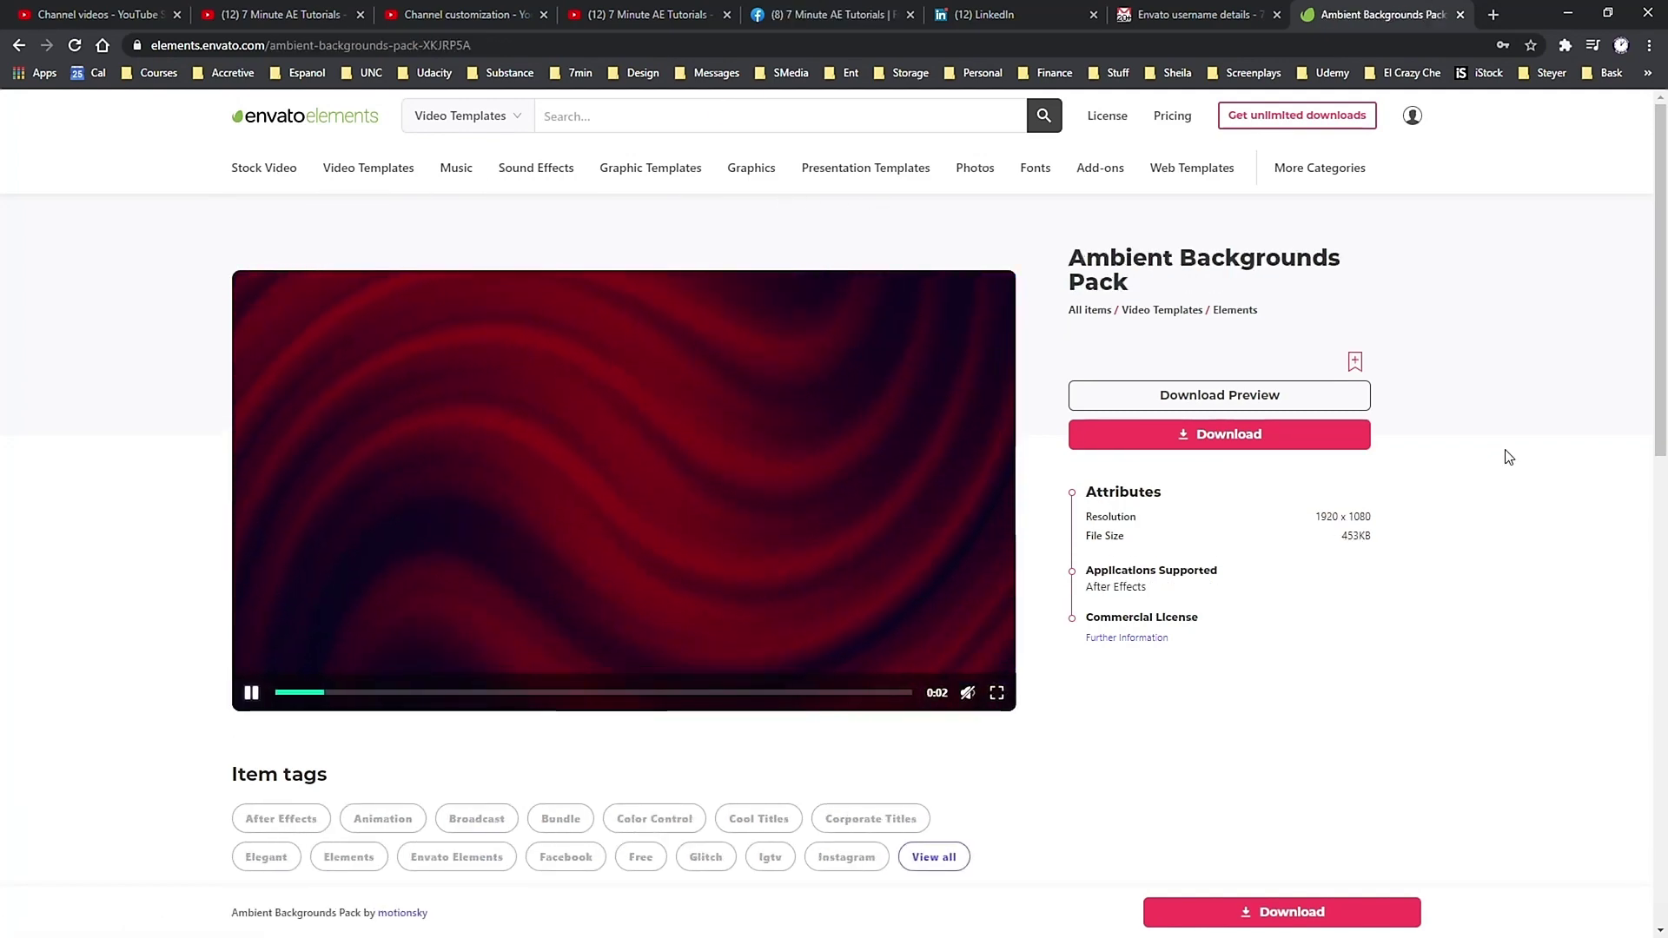
pyautogui.click(611, 114)
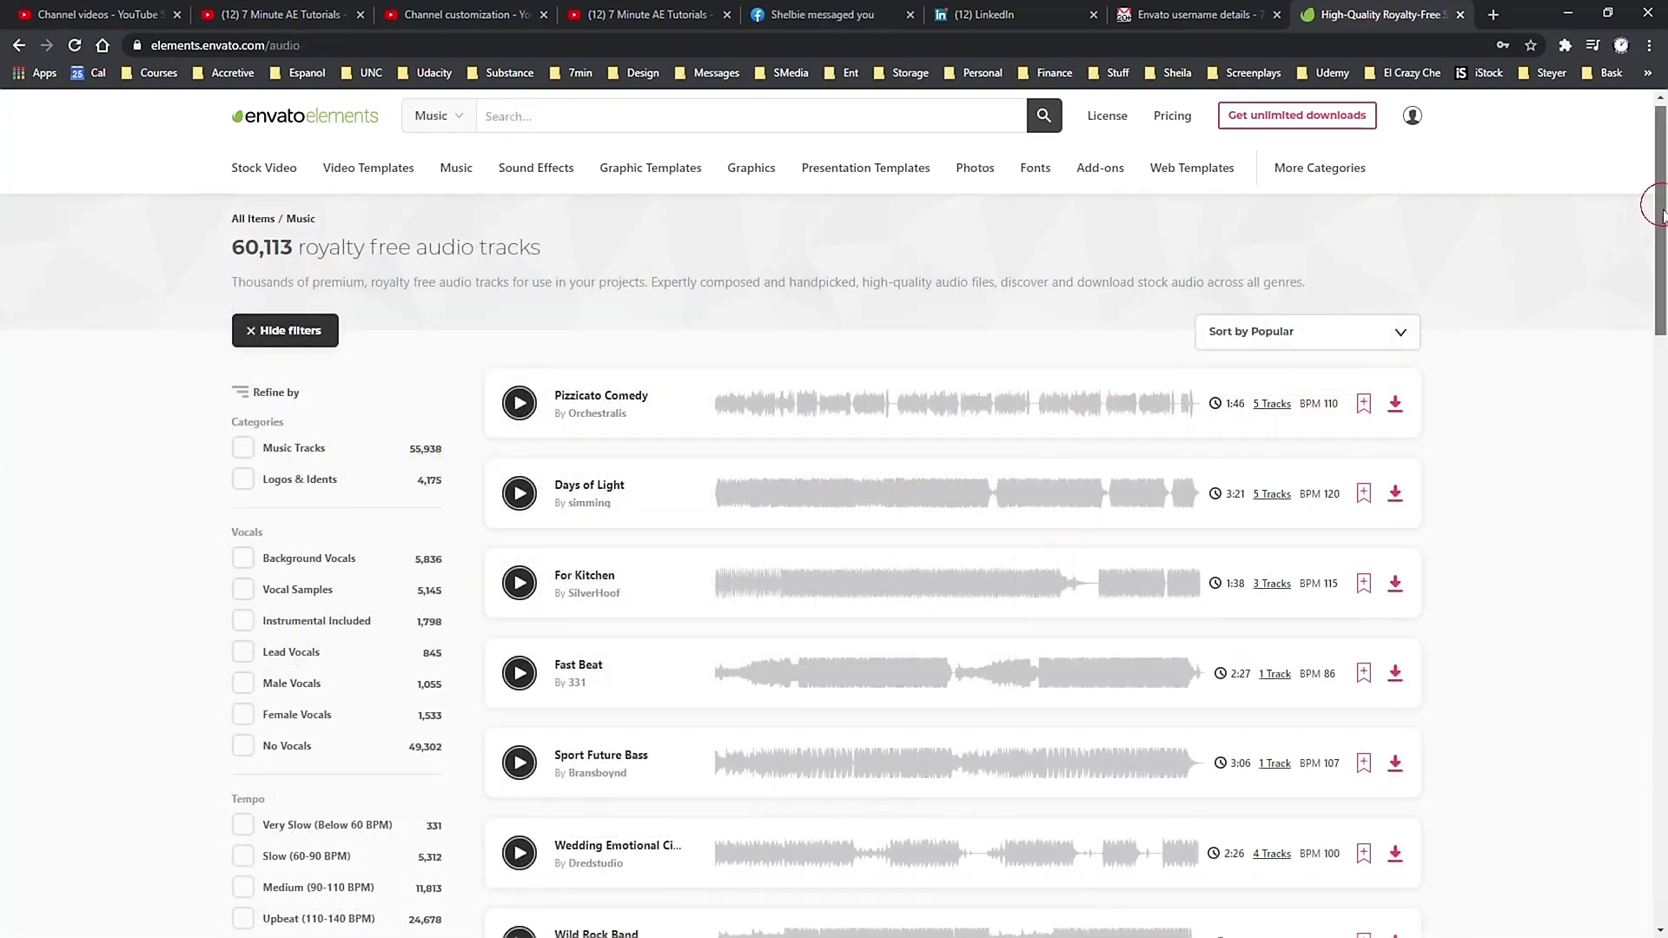
# Browse Sound Effects, preview Ice Skating Spins 3, and filter to Transitions & Movement instead of Futuristic Sounds.
pyautogui.scroll(-4, 1662, 341)
pyautogui.moveTo(1662, 341); pyautogui.dragTo(1649, 513)
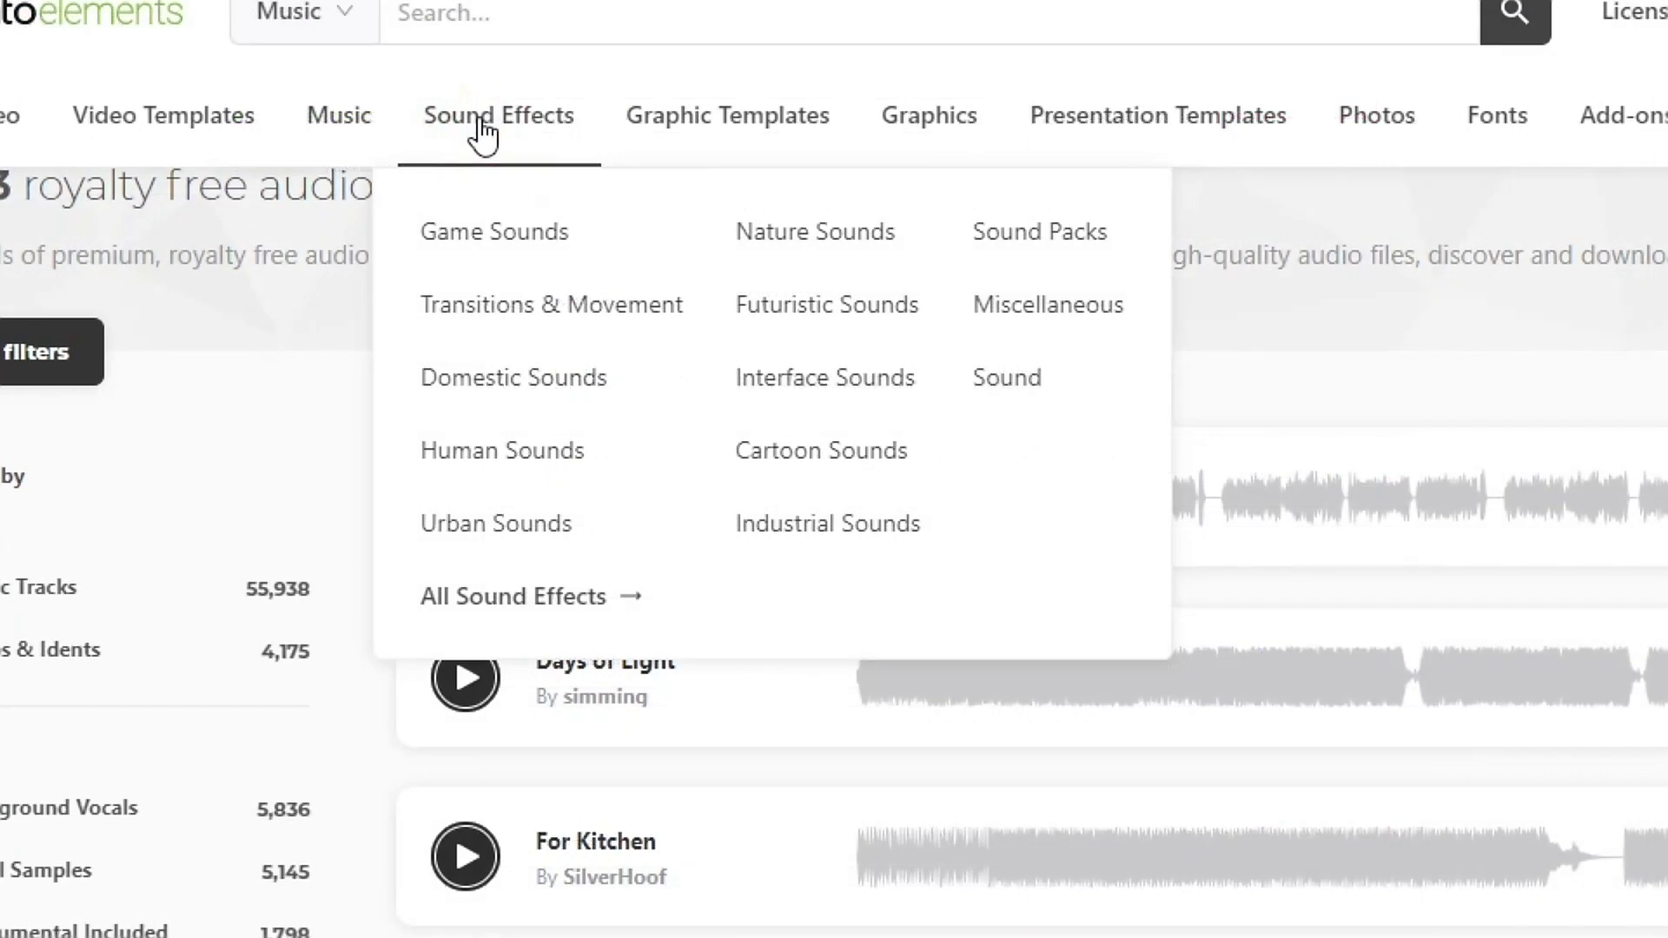
pyautogui.click(536, 167)
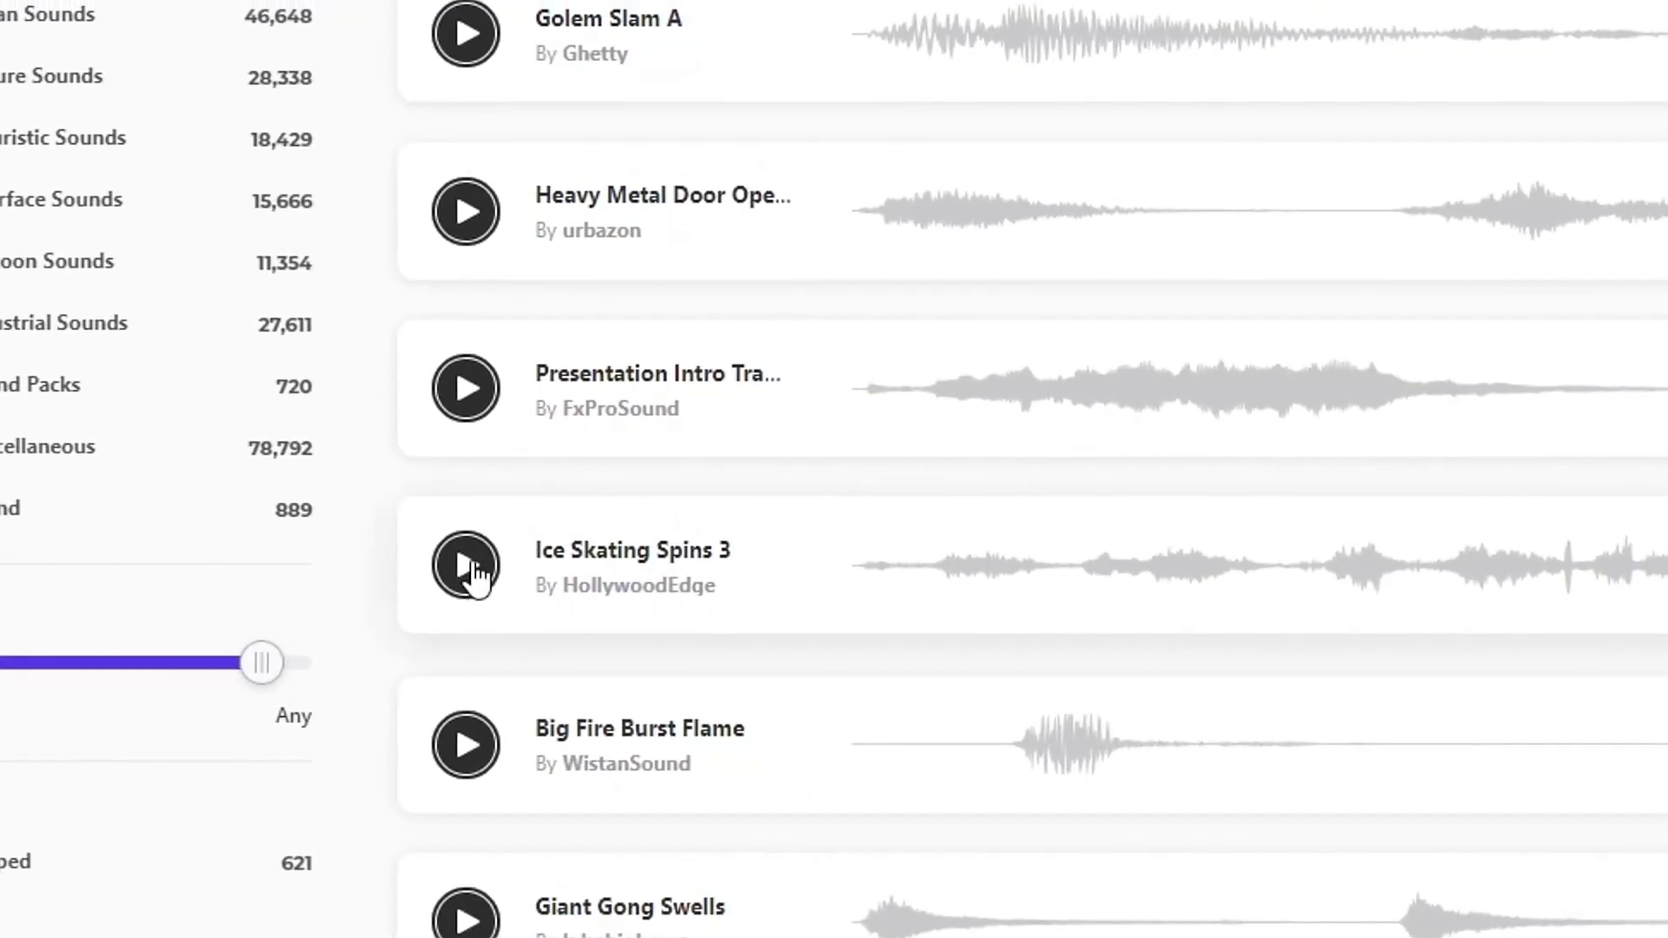
pyautogui.click(473, 573)
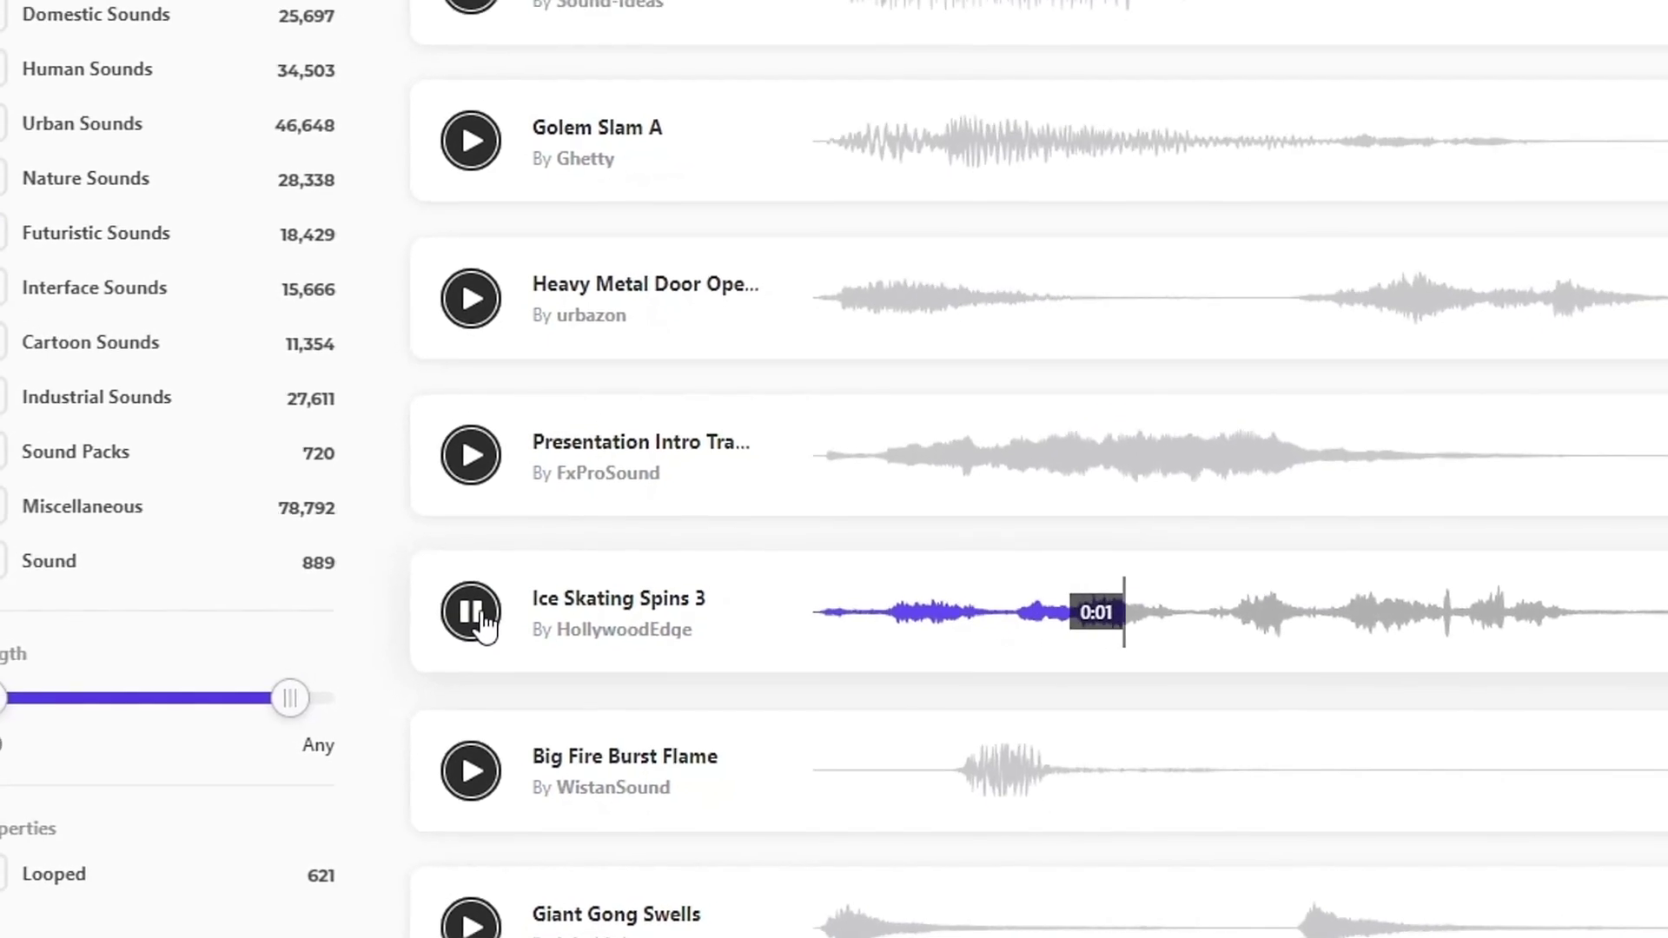
pyautogui.click(474, 591)
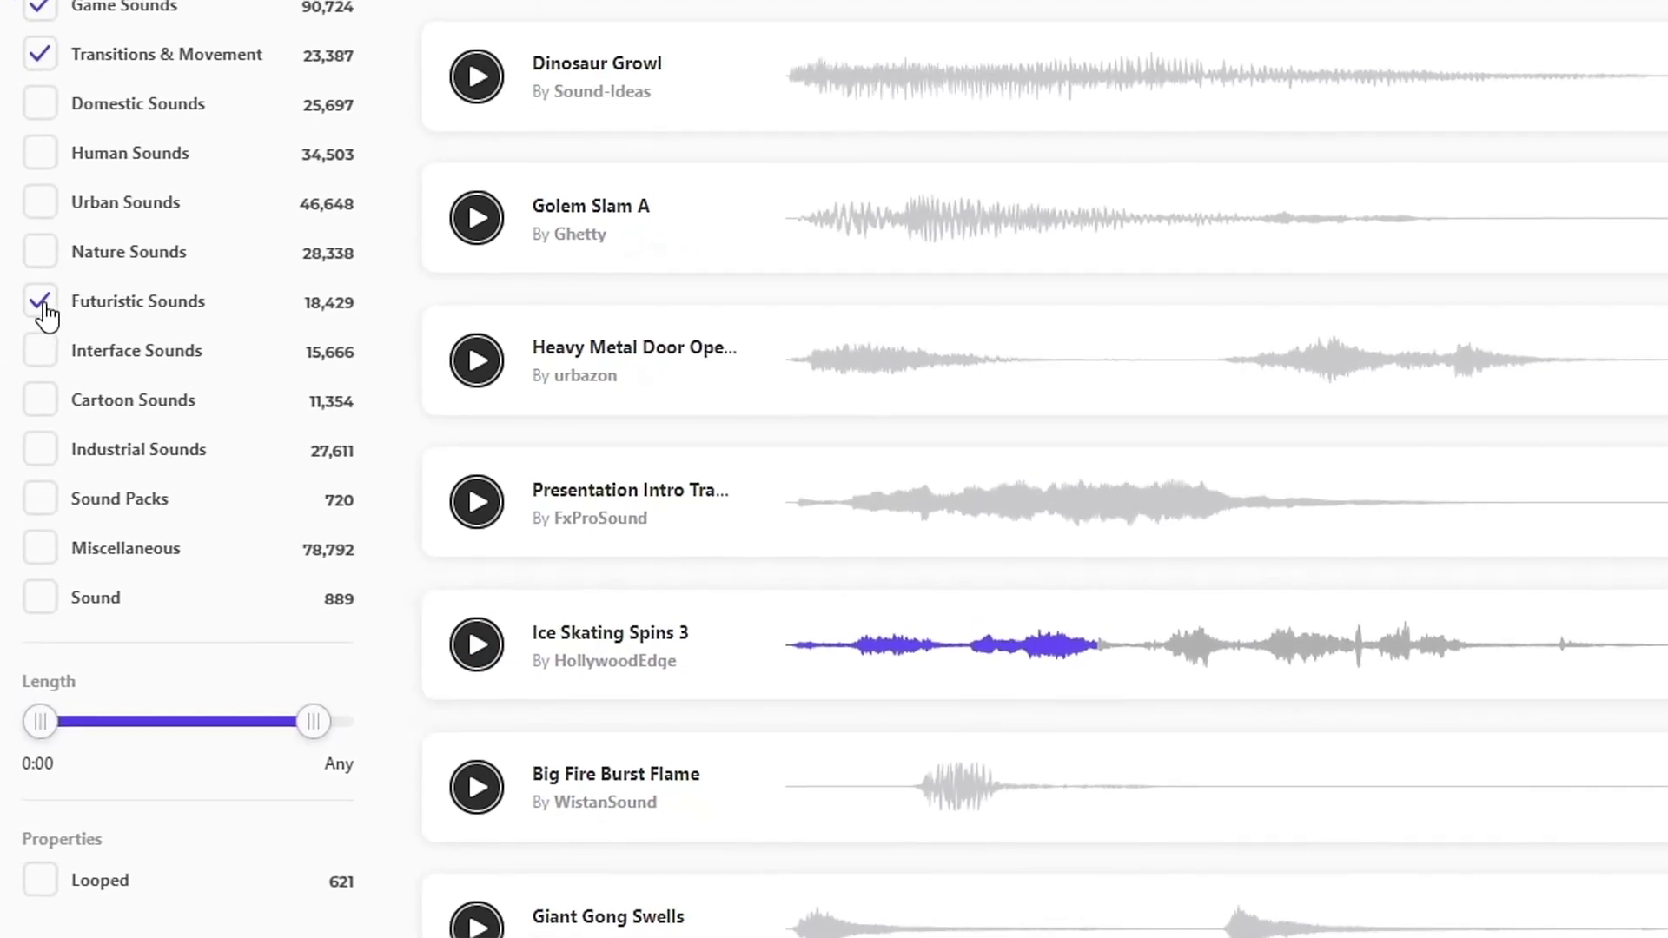
pyautogui.click(40, 302)
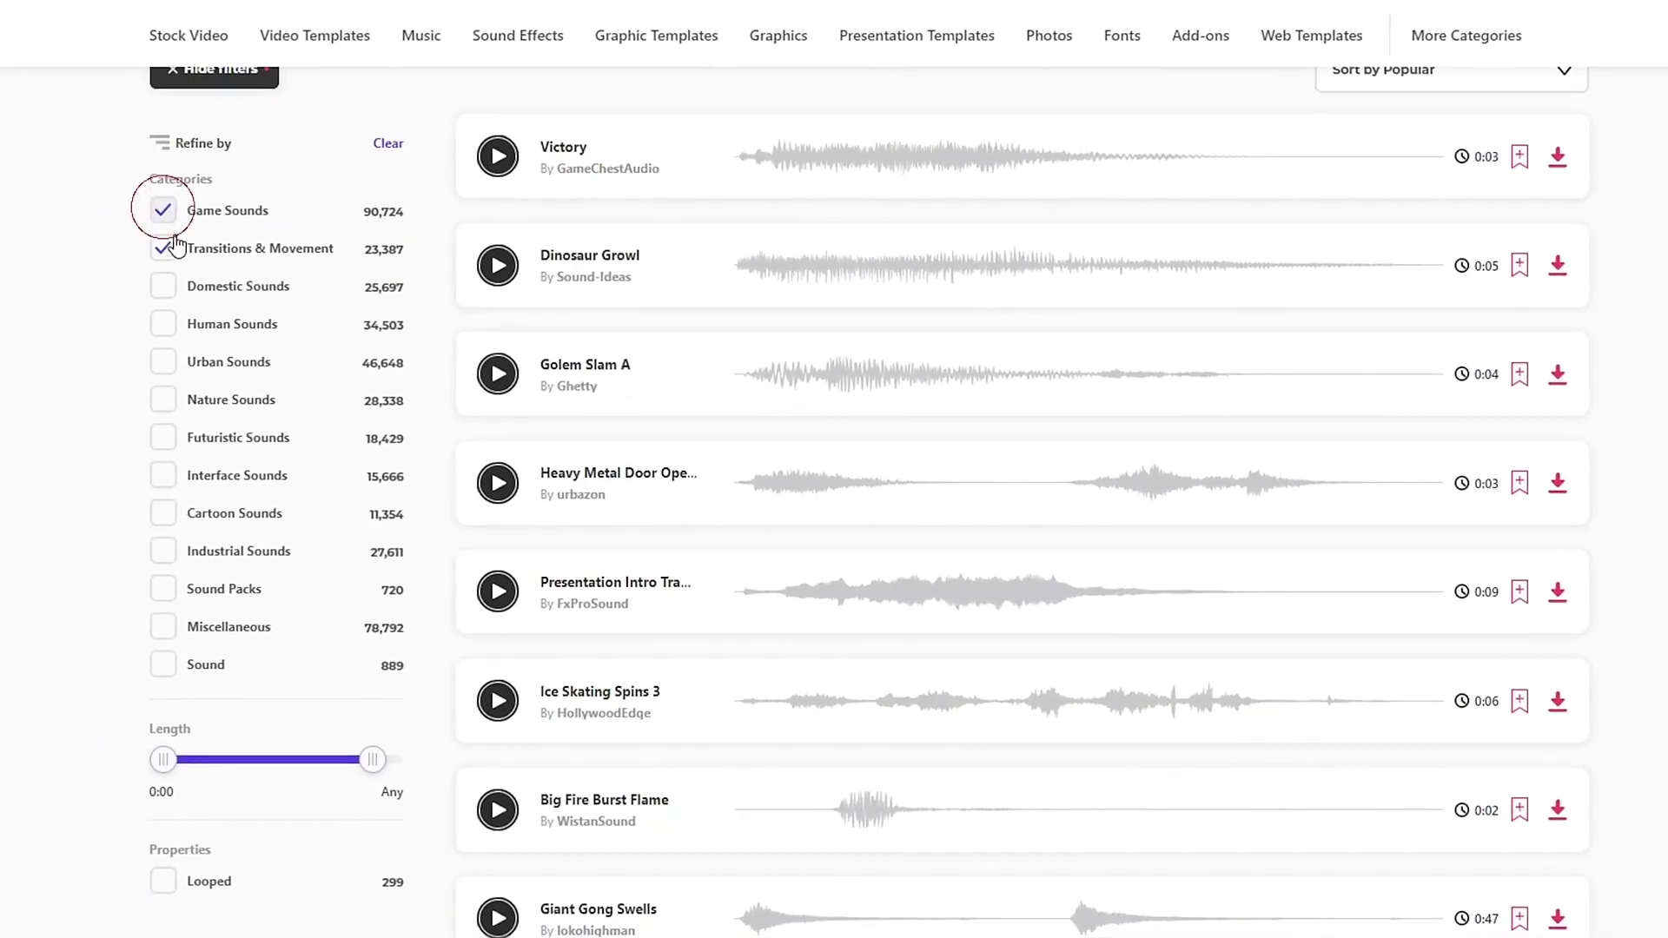
pyautogui.click(166, 249)
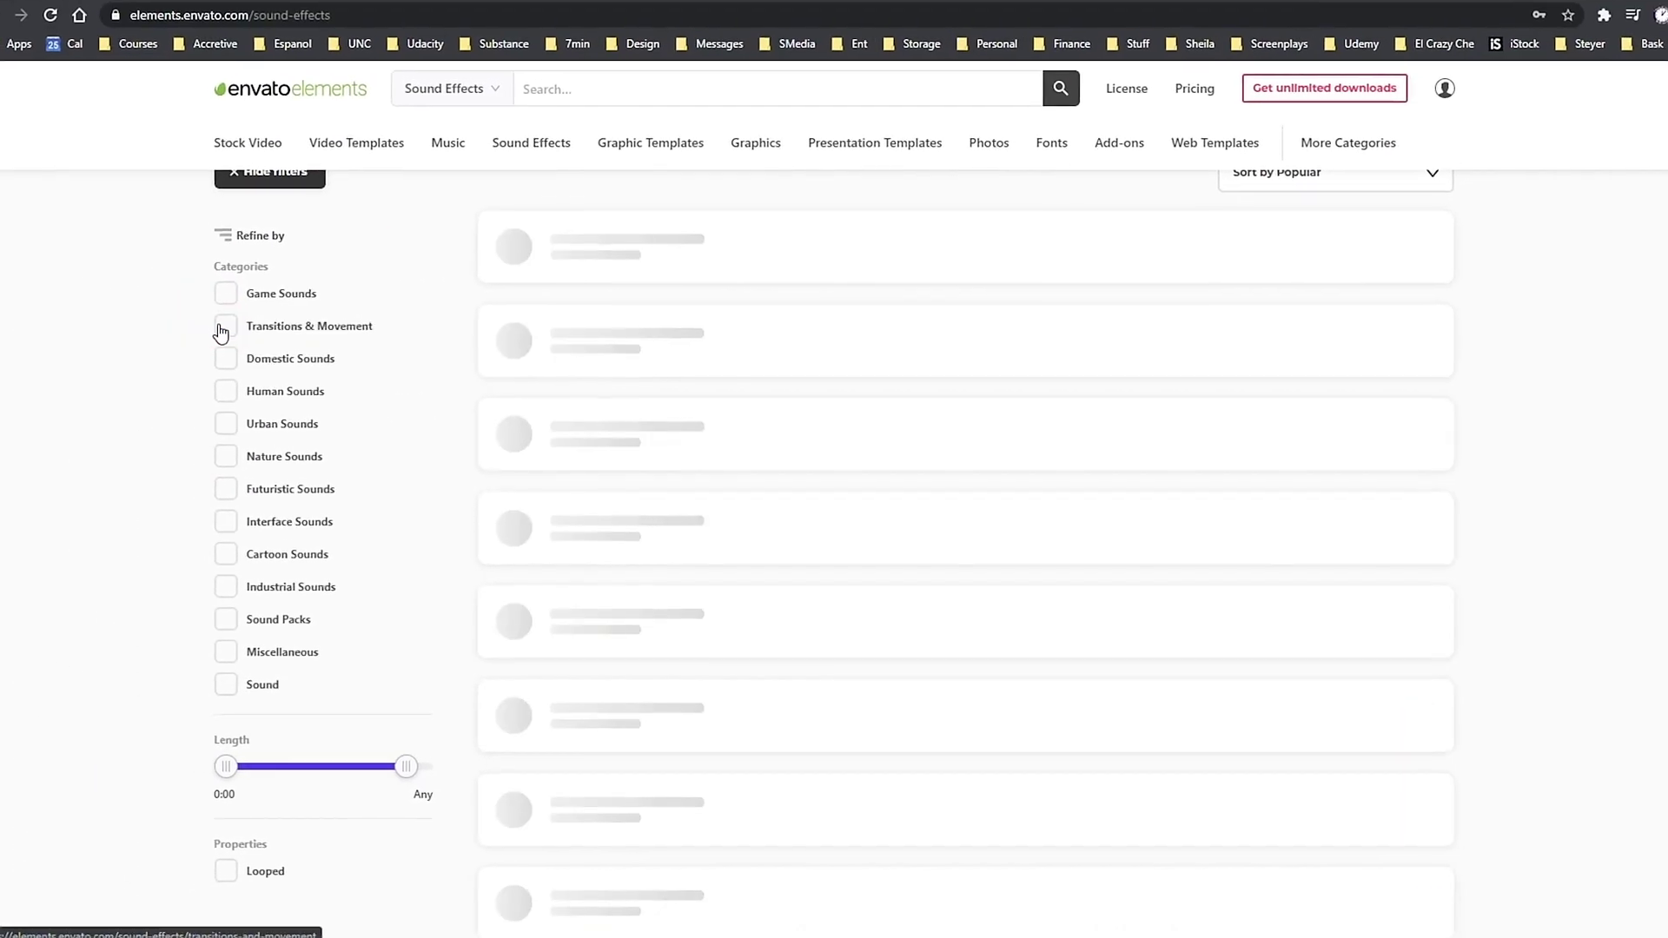